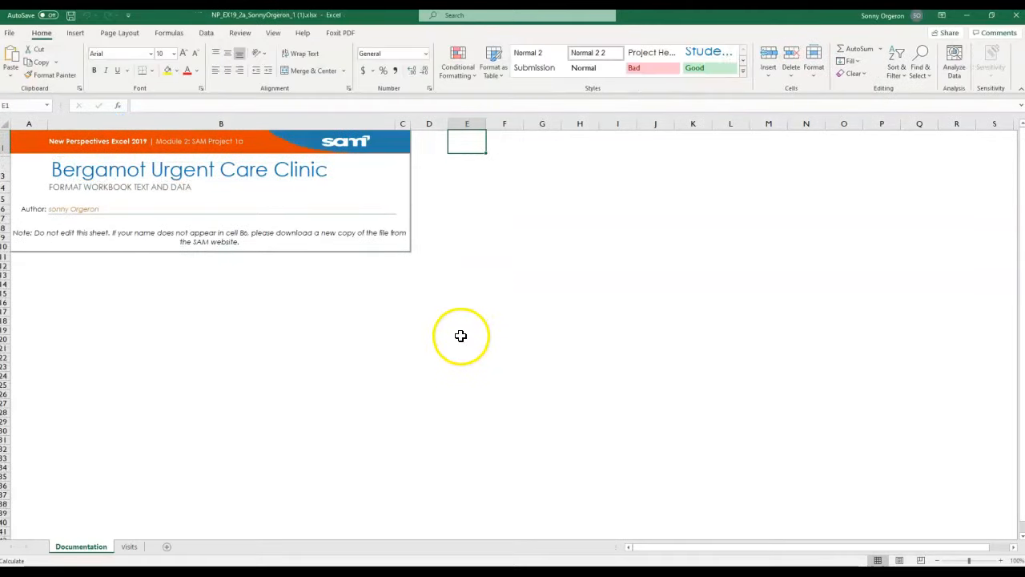
Check the author name cell on the Documentation sheet, and view the Visits sheet
scroll(460, 336, "up", 1)
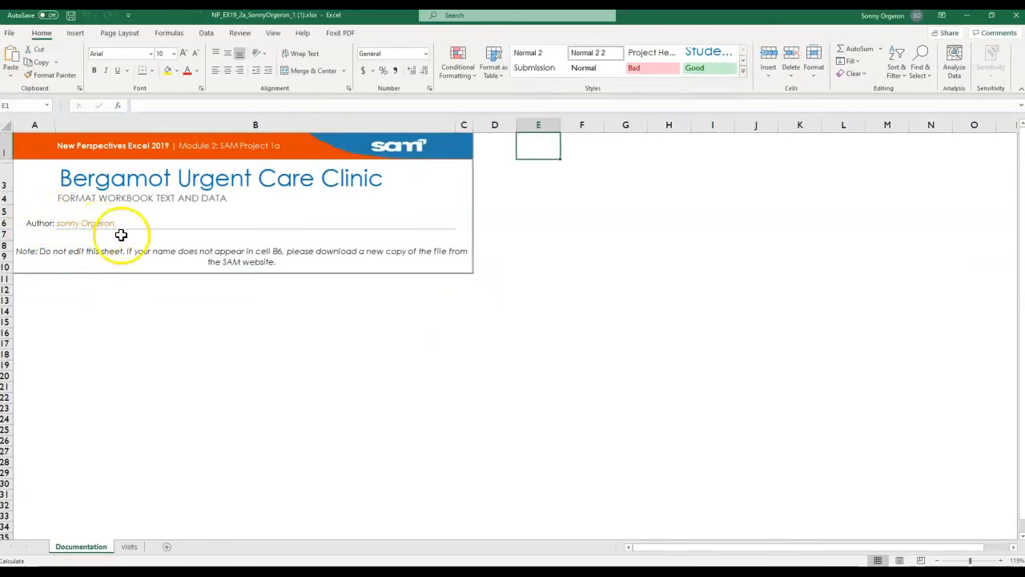
left_click(85, 222)
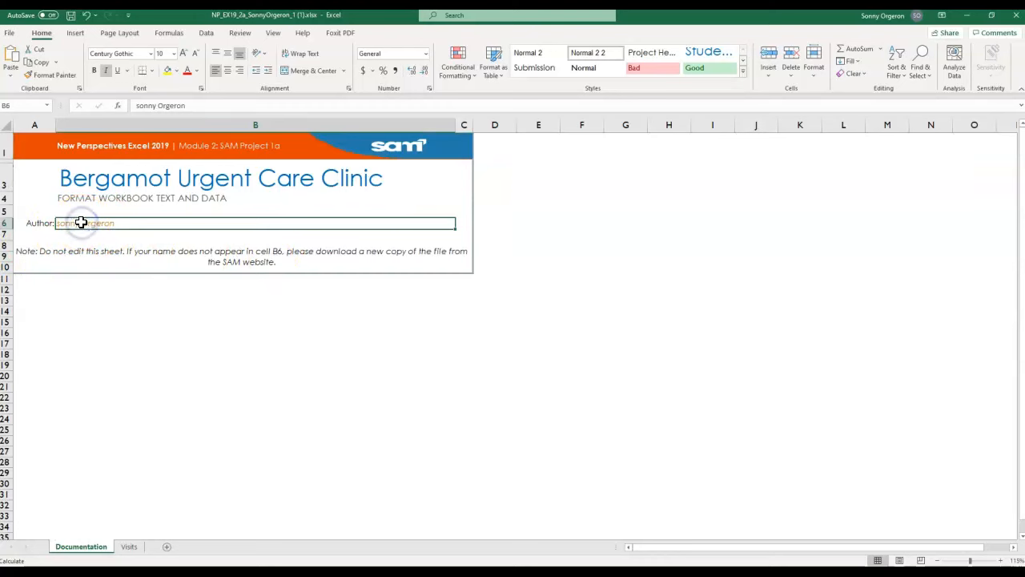
left_click(129, 546)
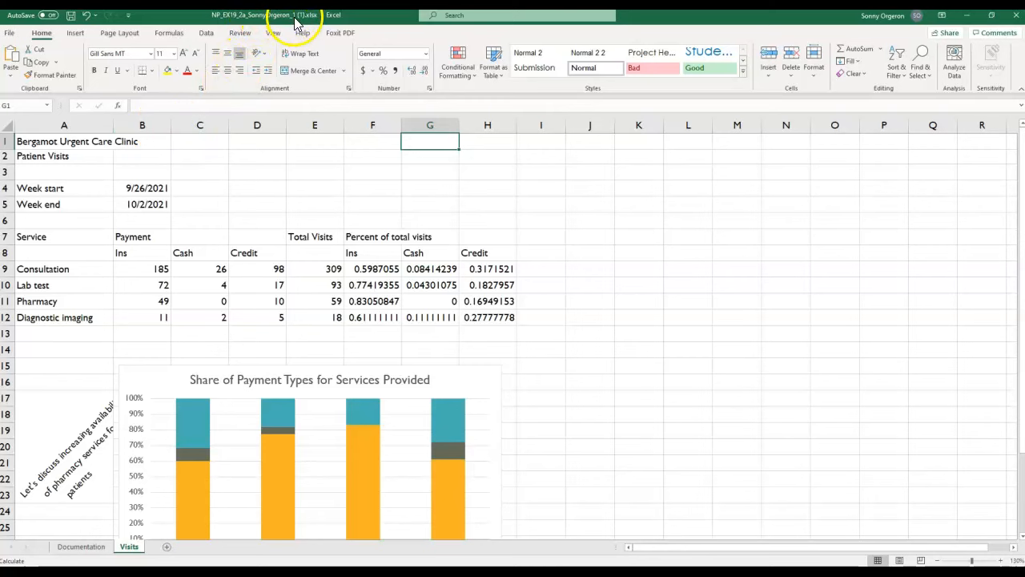
Start saving a copy of the workbook and choose the Nicholls folder on the Desktop as its location
left_click(10, 33)
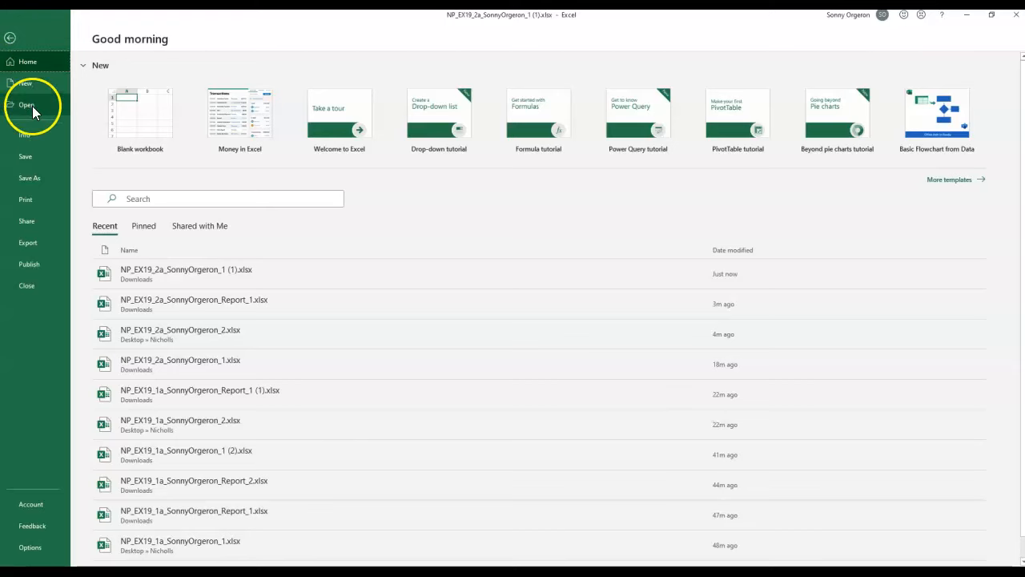
left_click(41, 177)
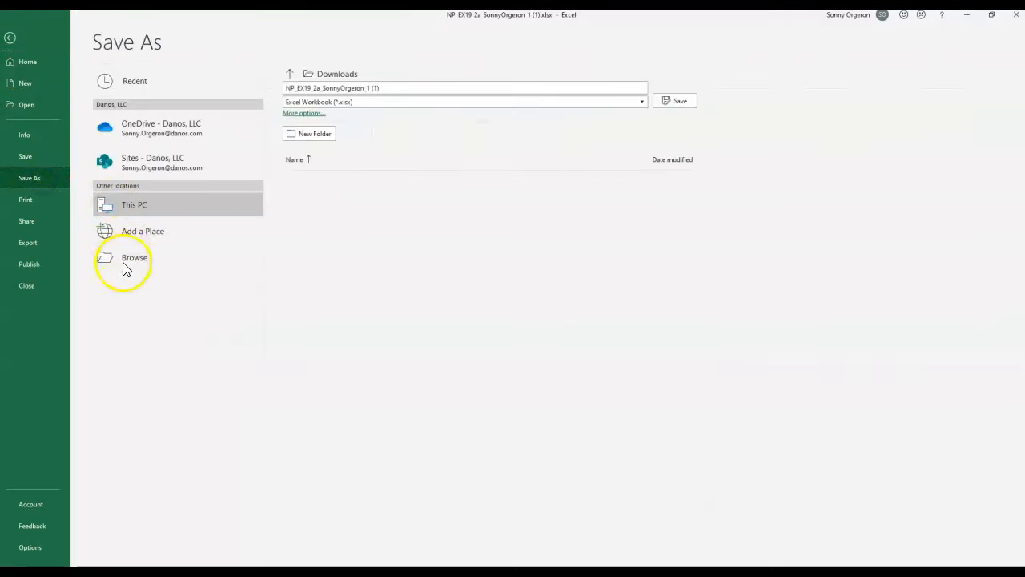
left_click(133, 258)
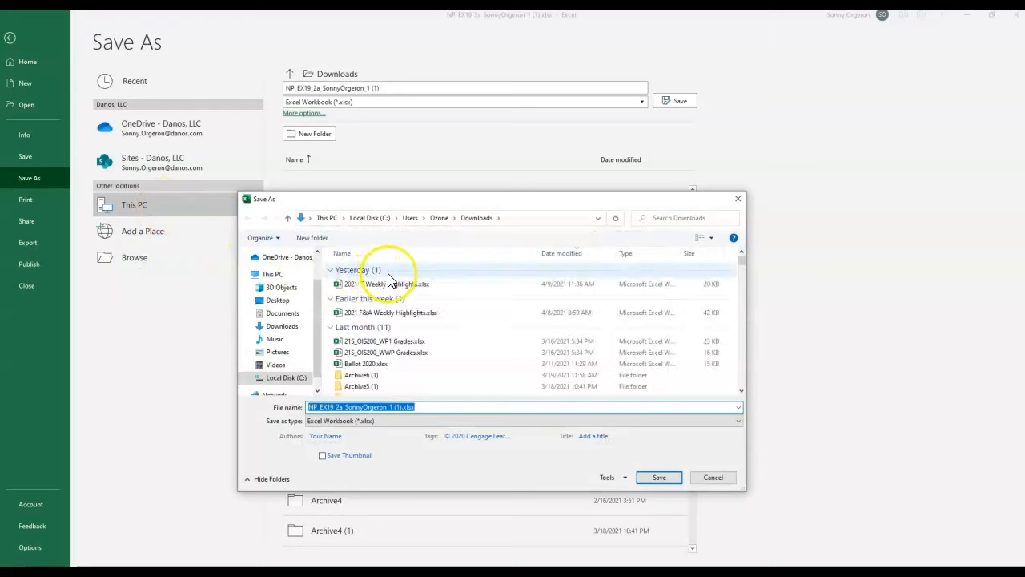
left_click_drag(369, 200, 346, 158)
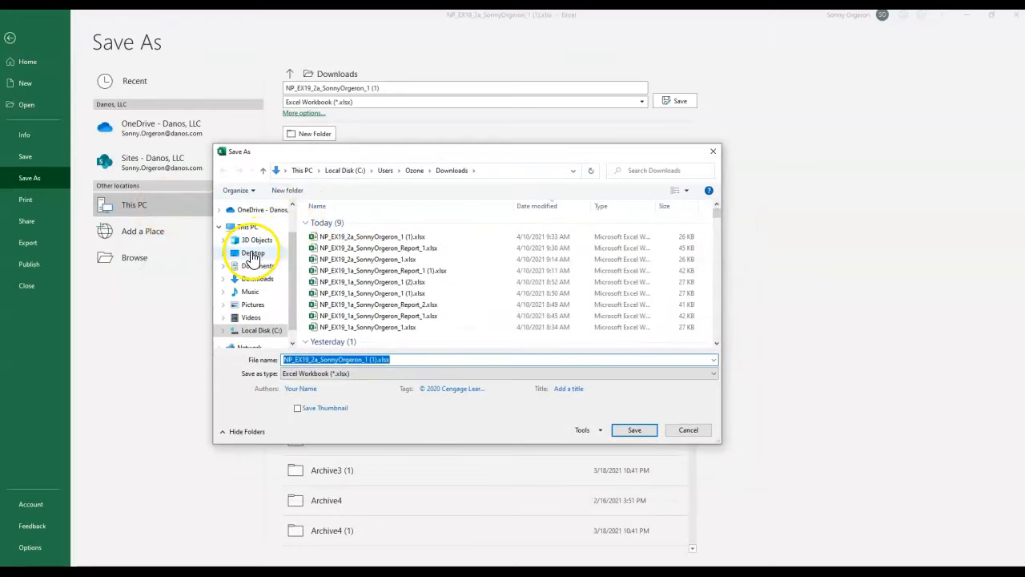
left_click(253, 252)
double_click(326, 245)
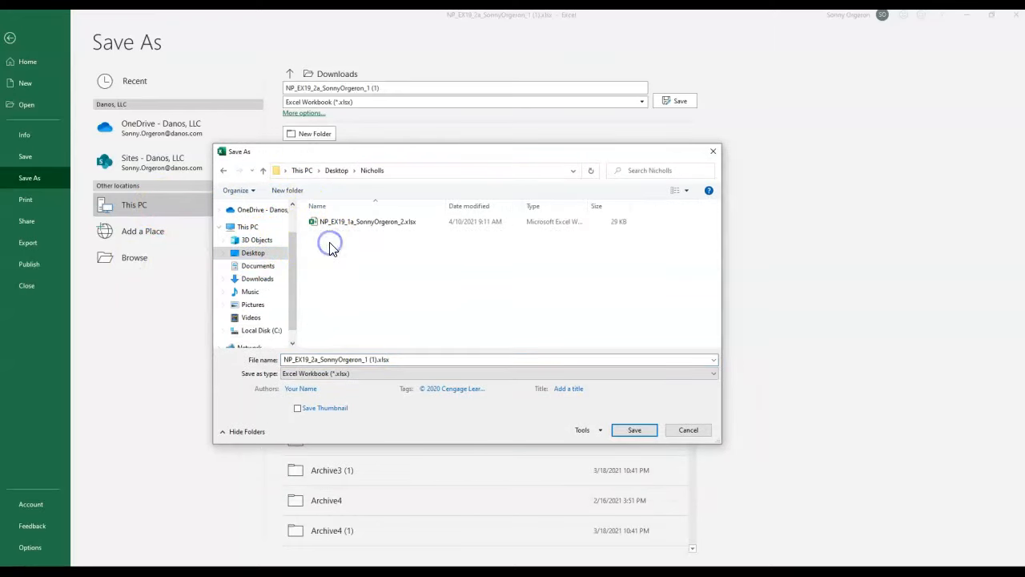
left_click_drag(445, 206, 473, 205)
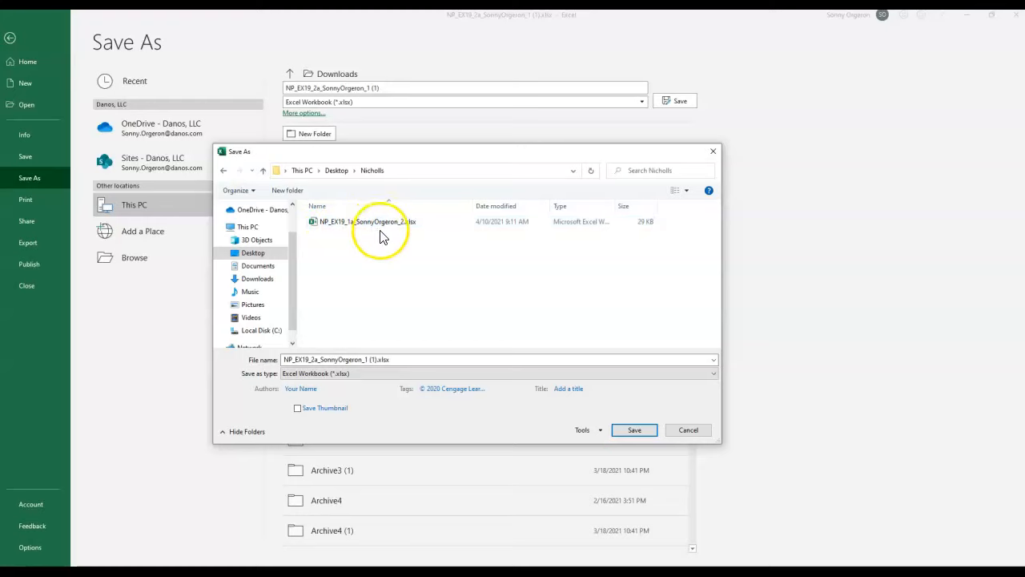
Change the ending of the file name to _2 before the .xlsx extension and save the copy
left_click(371, 359)
left_click(375, 358)
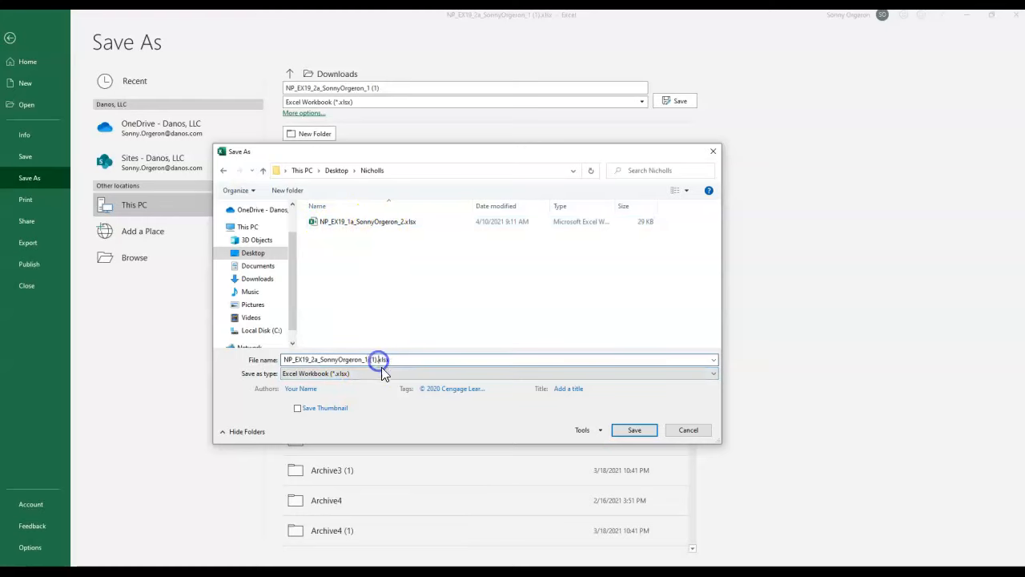
key("BackSpace")
key("BackSpace")
key("BackSpace")
key("BackSpace")
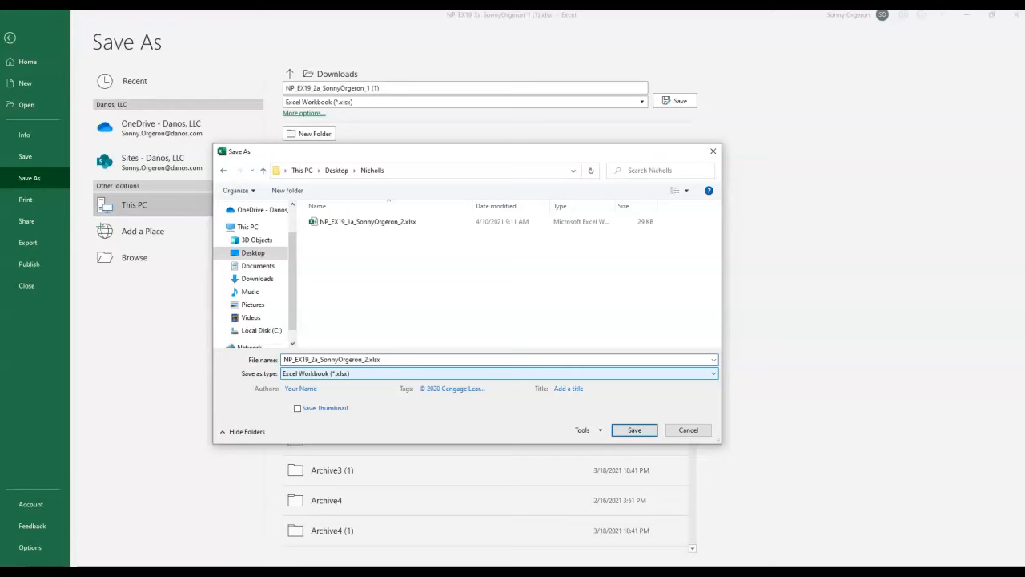
key("Return")
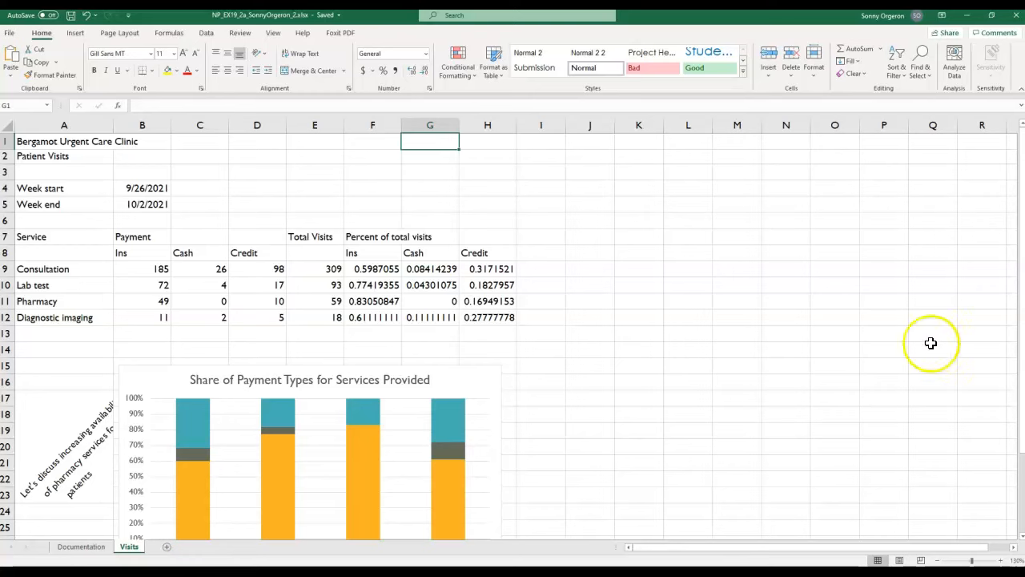
Apply the Office theme to the workbook from the Documentation sheet
left_click(248, 188)
left_click(82, 545)
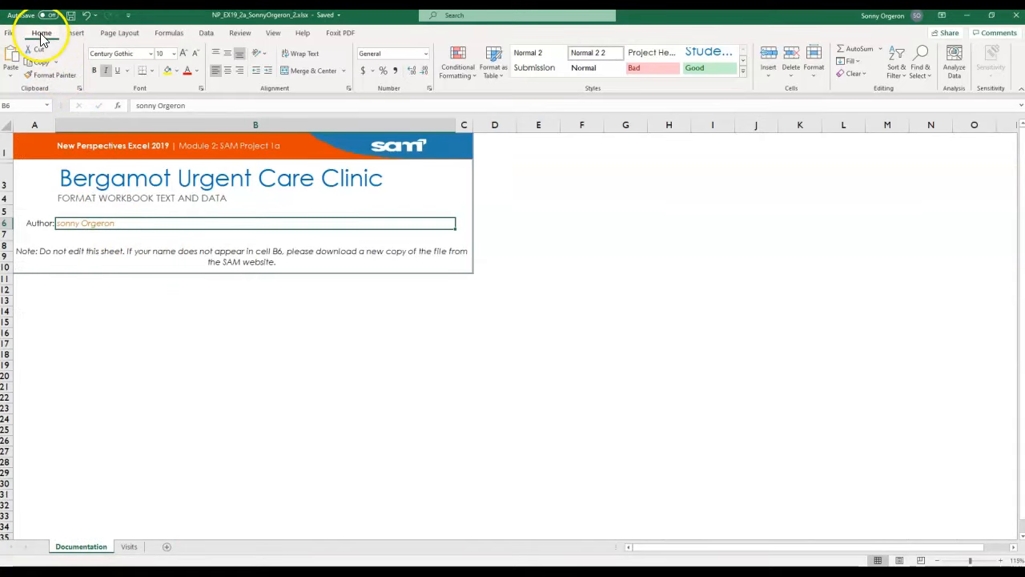
left_click(112, 36)
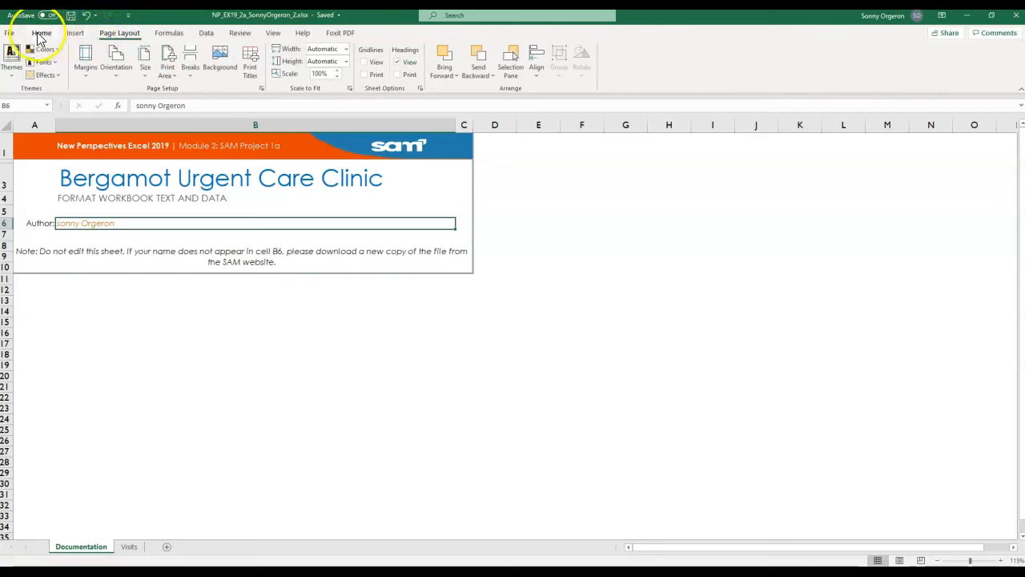
left_click(12, 80)
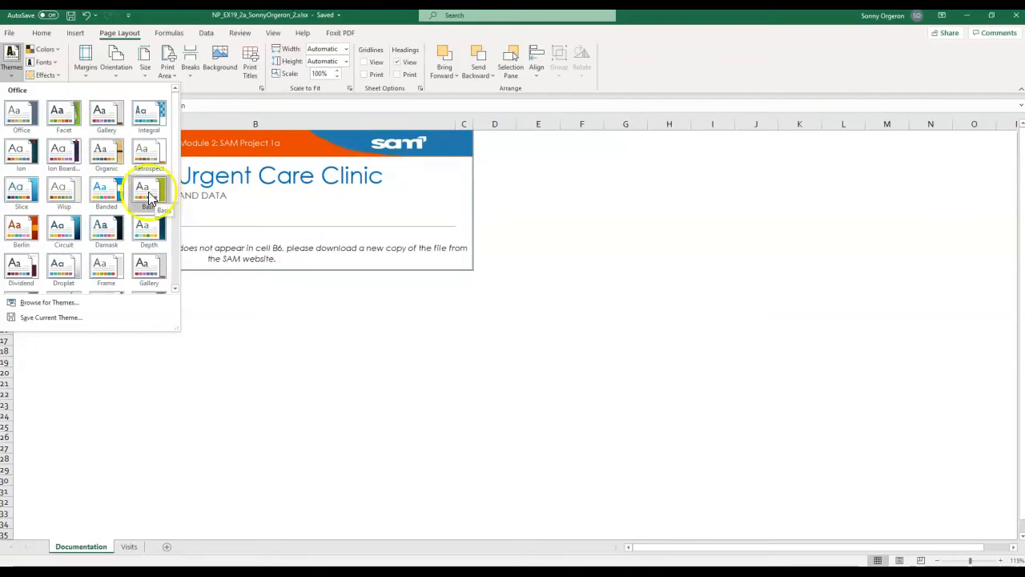
left_click(24, 118)
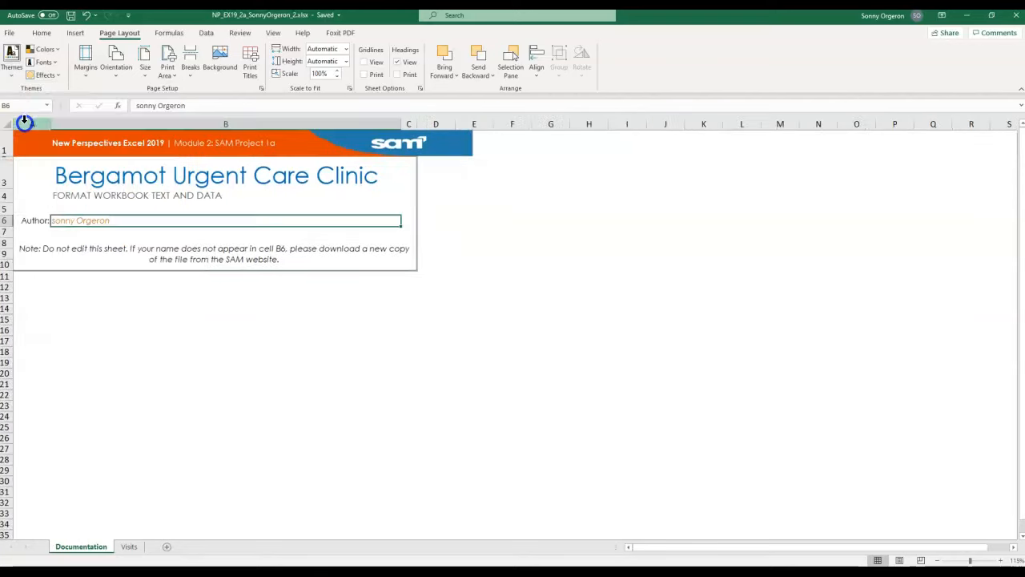
Merge and center the clinic title across A1:H1 on the Visits sheet
left_click(128, 546)
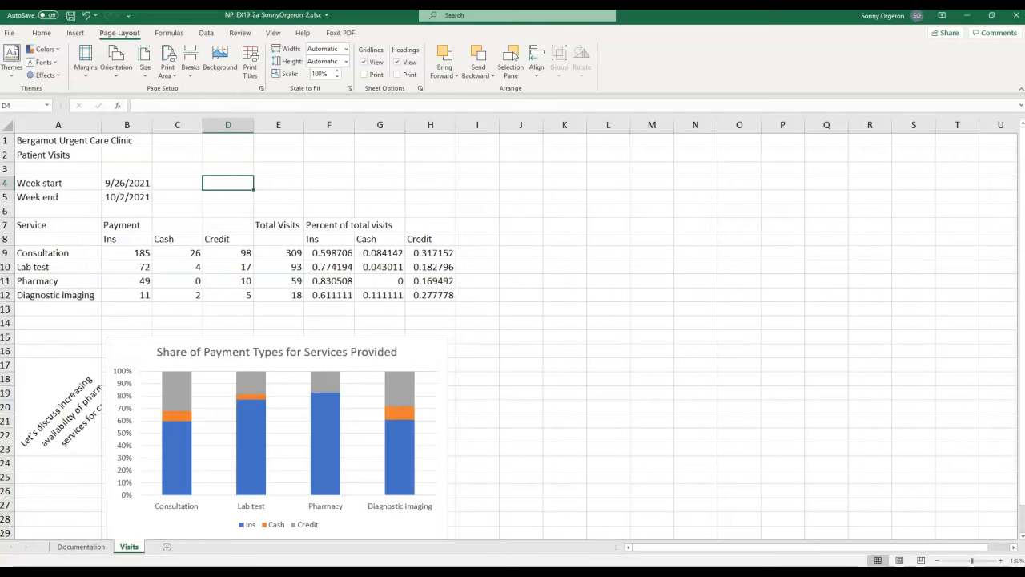
left_click_drag(61, 138, 418, 142)
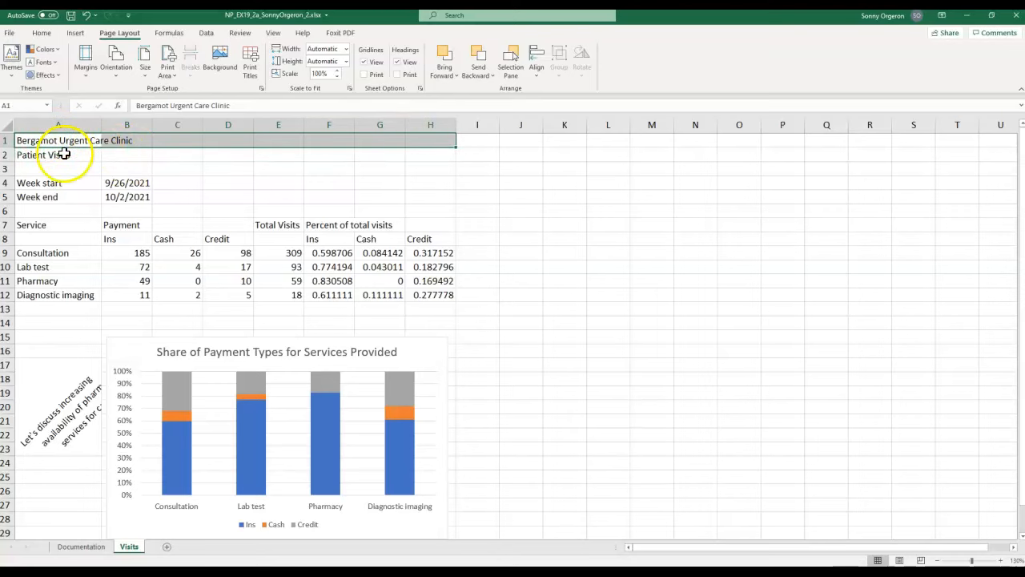
left_click(41, 33)
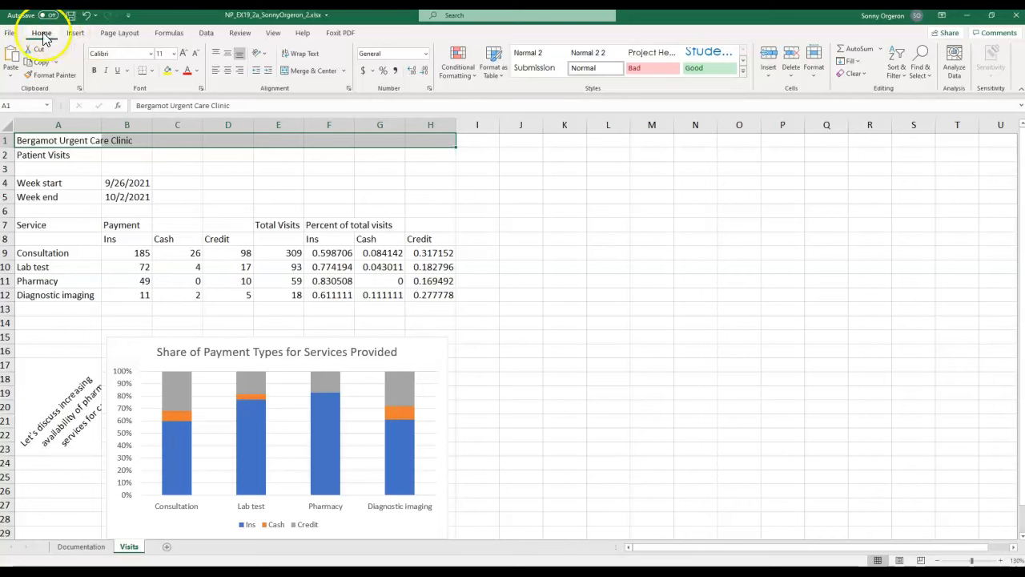
left_click(294, 71)
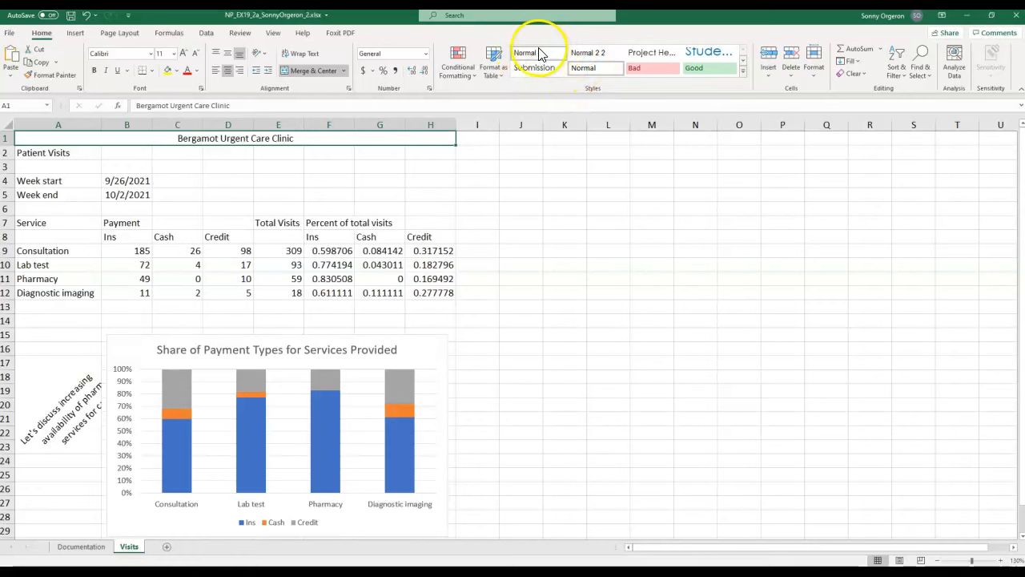
Apply the Heading 1 cell style to the merged clinic title in row 1
left_click(743, 75)
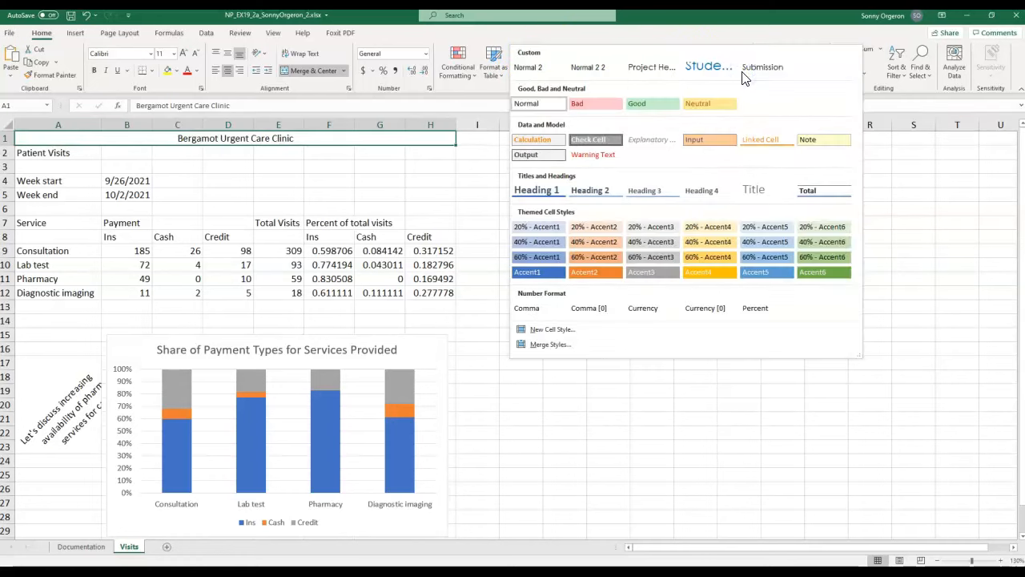
left_click(535, 191)
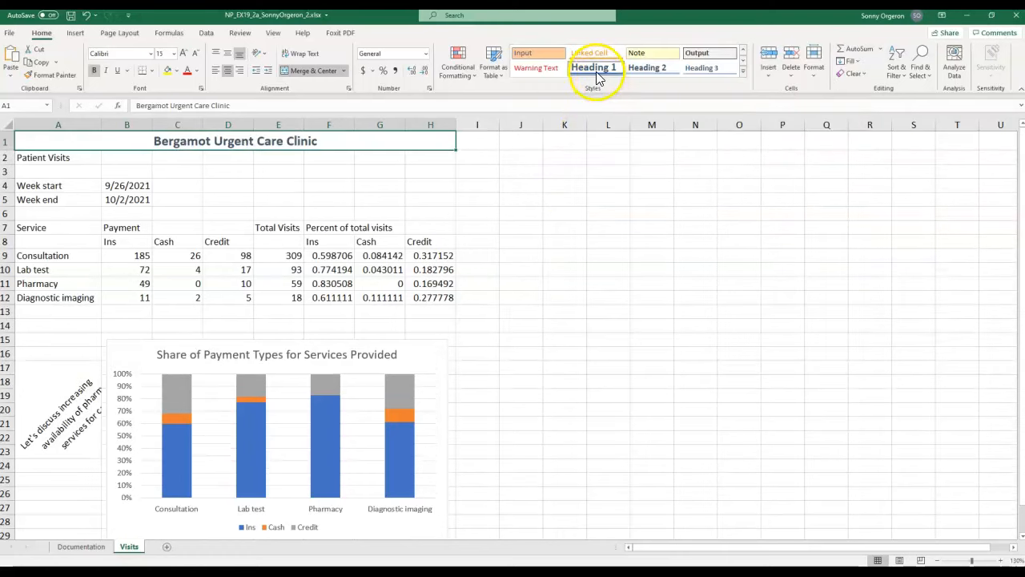
left_click(178, 169)
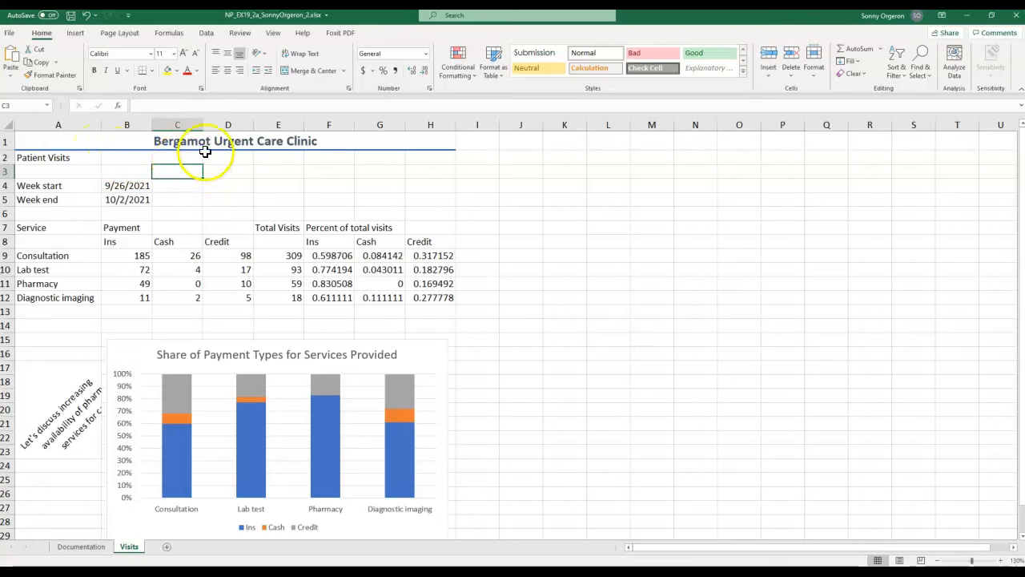
Merge and center the Patient Visits subtitle across A2:H2
left_click_drag(46, 159, 408, 158)
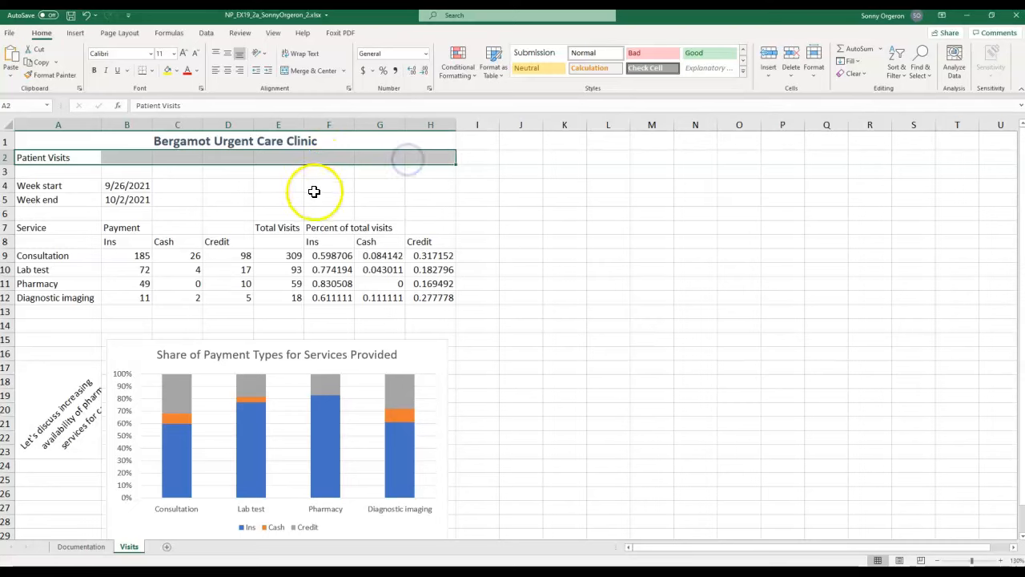
left_click(301, 73)
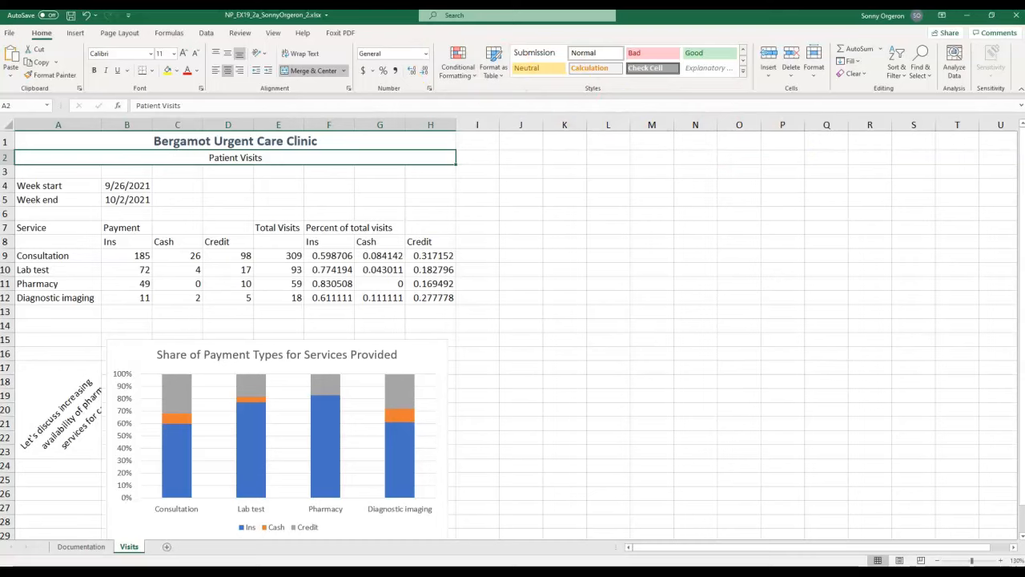
left_click(695, 313)
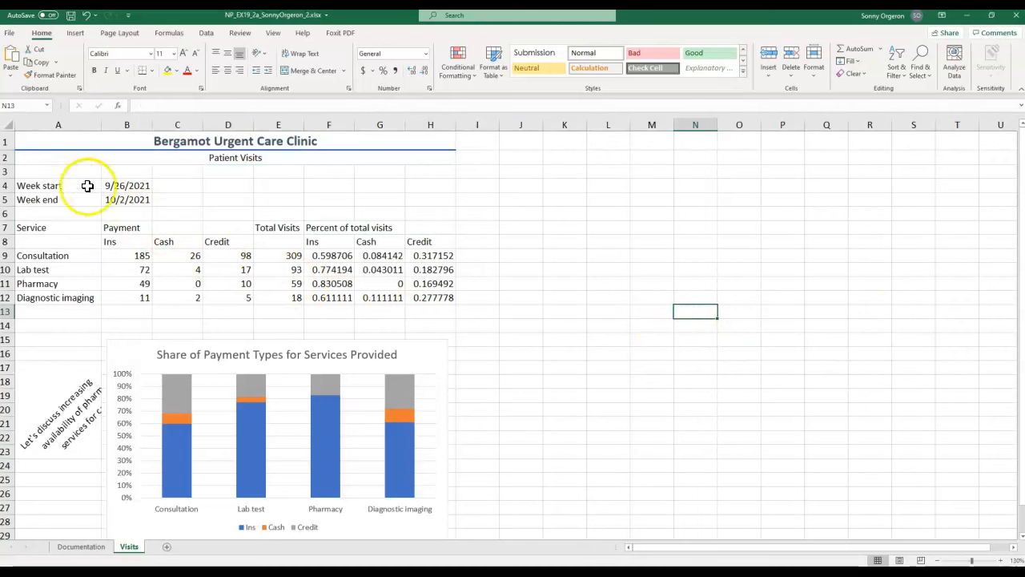
Fill the week date range A4:B5 with light gray and bold the labels in A4:A5
left_click(35, 184)
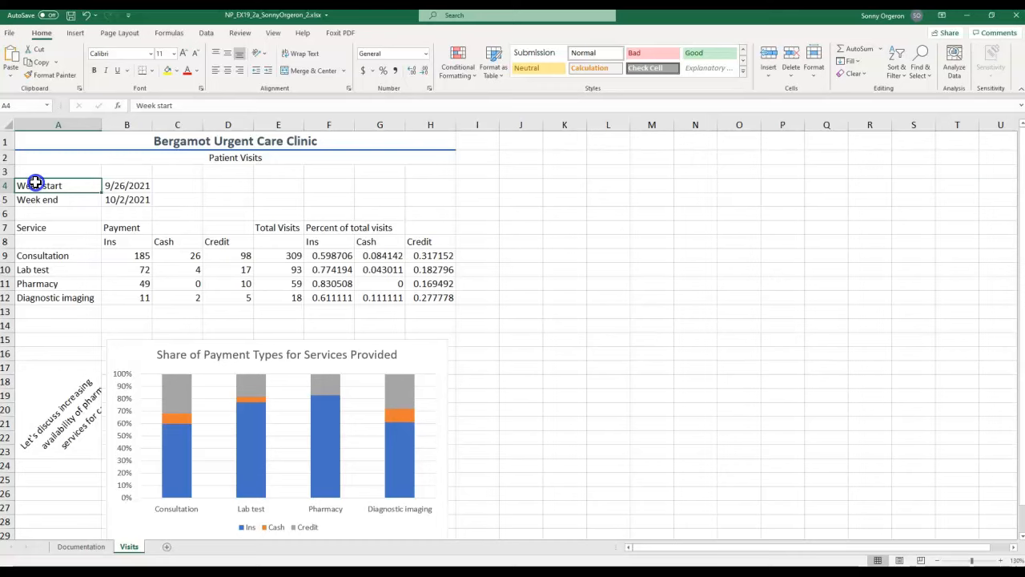
left_click_drag(35, 182, 113, 201)
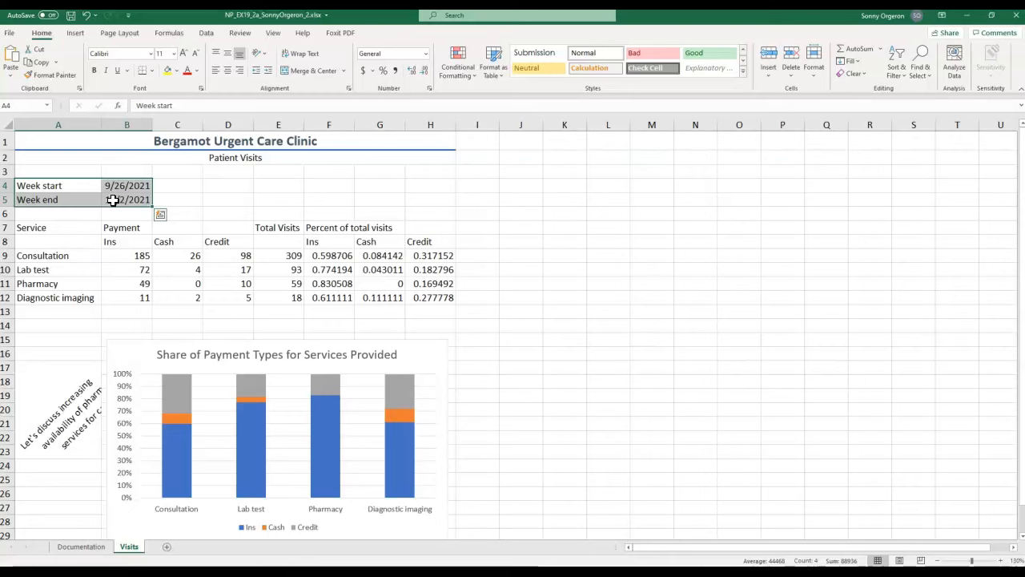
left_click(430, 269)
mouse_move(30, 185)
left_mouse_down()
mouse_move(46, 190)
mouse_move(43, 200)
left_mouse_up()
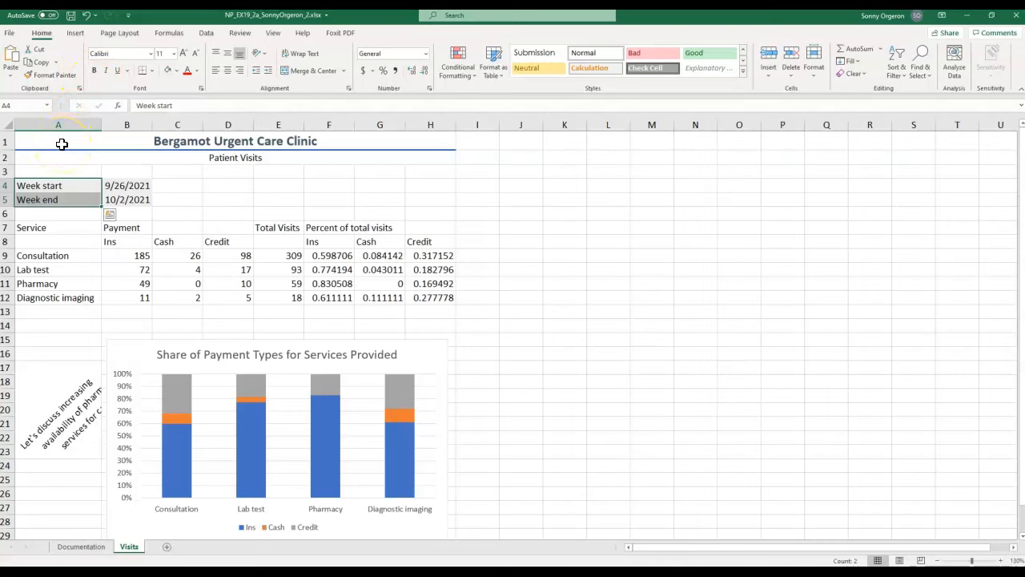
key("ctrl+b")
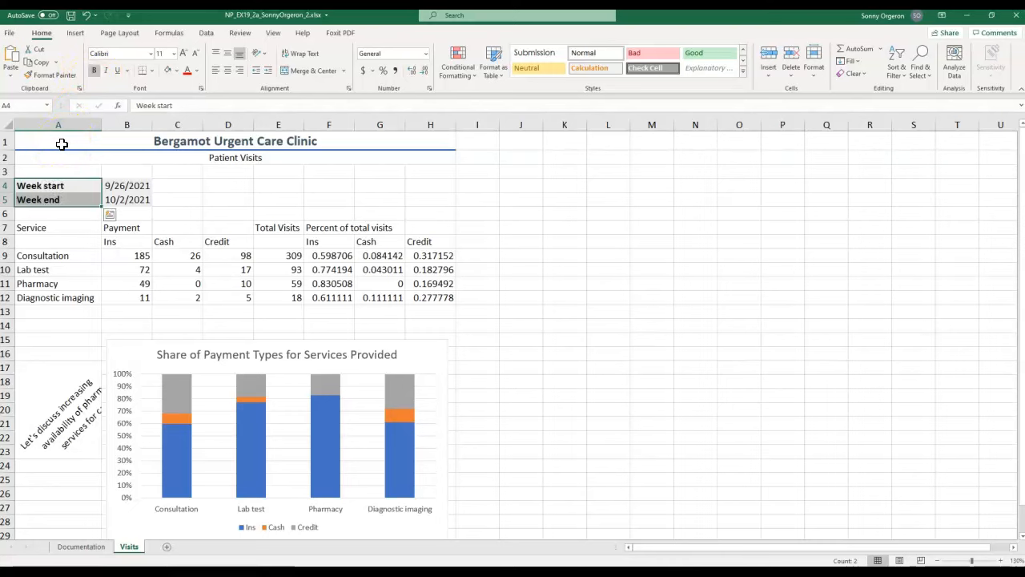
Format the week start and end dates in B4:B5 with the 03/14/12 date format
left_click_drag(126, 185, 132, 199)
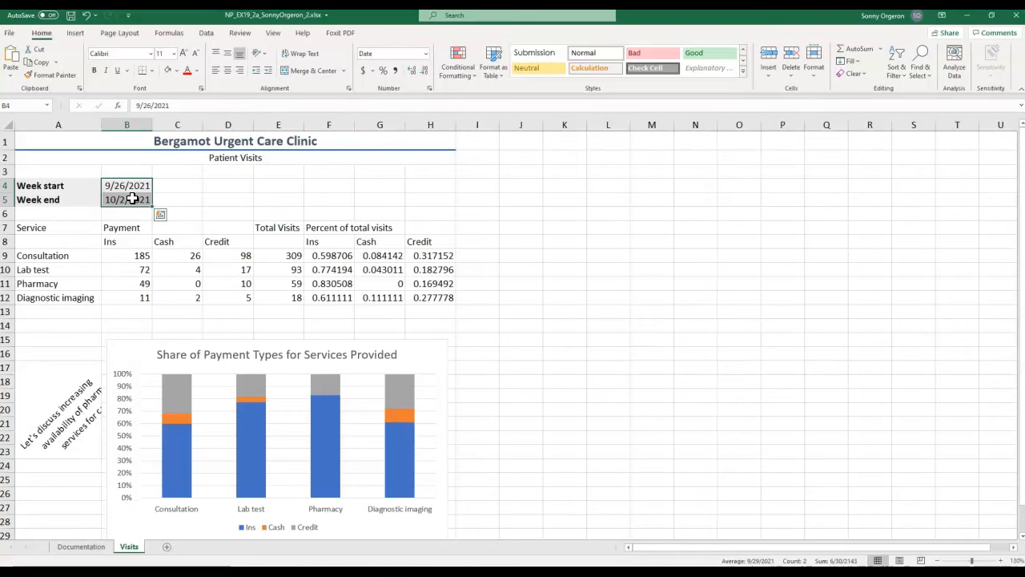
left_click_drag(136, 187, 133, 198)
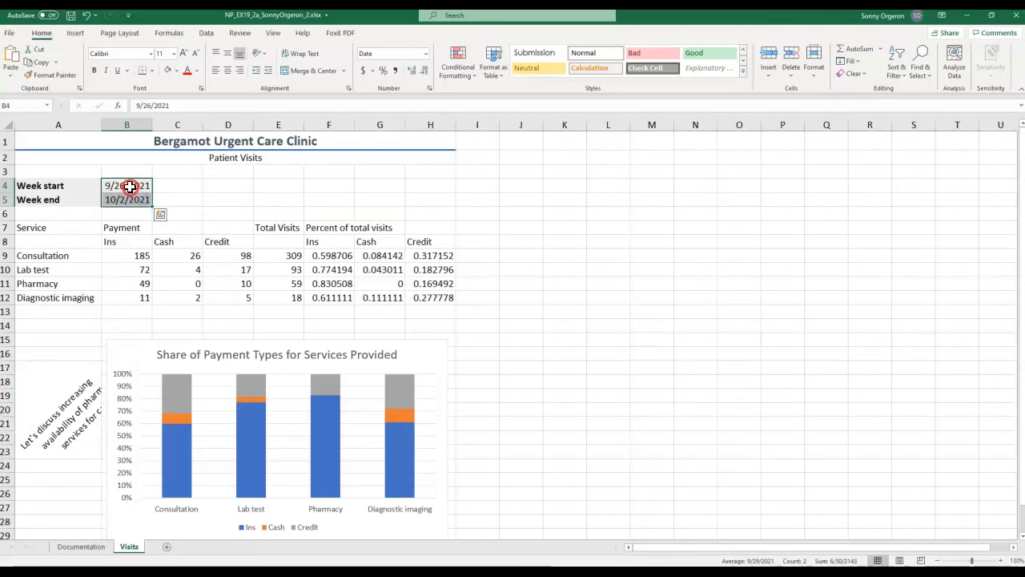
right_click(131, 190)
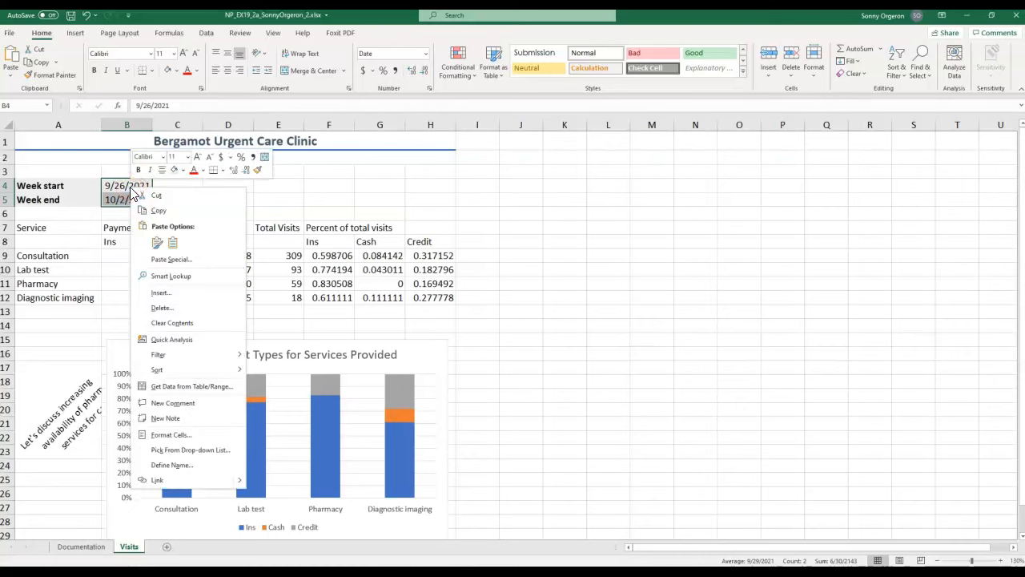
left_click(183, 434)
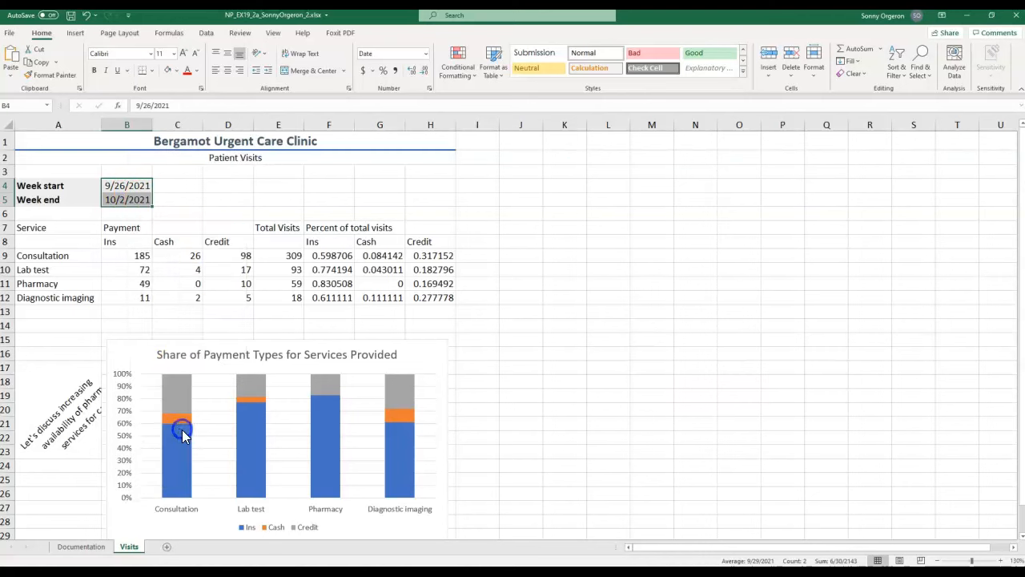
left_click_drag(230, 298, 400, 144)
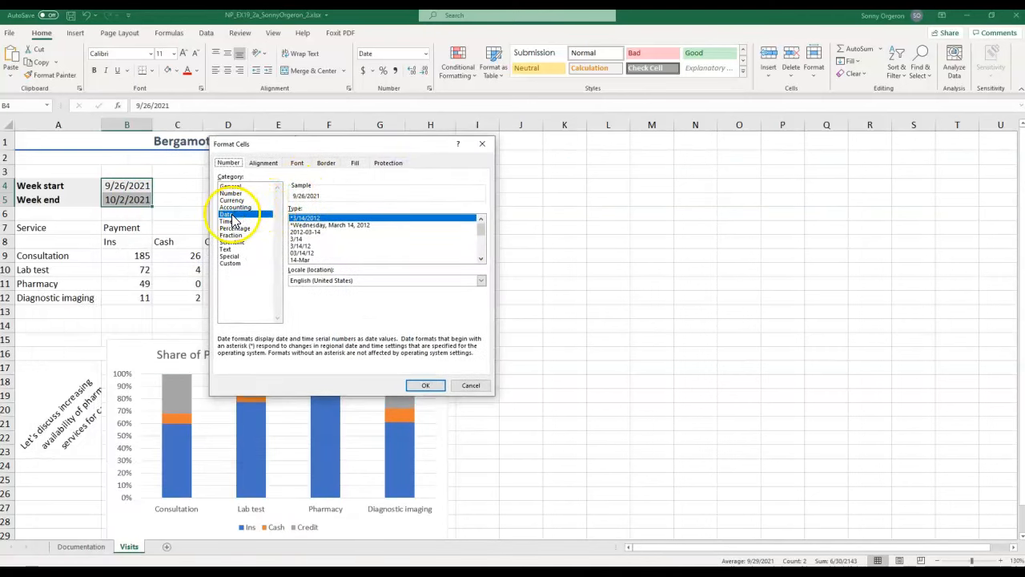
double_click(331, 253)
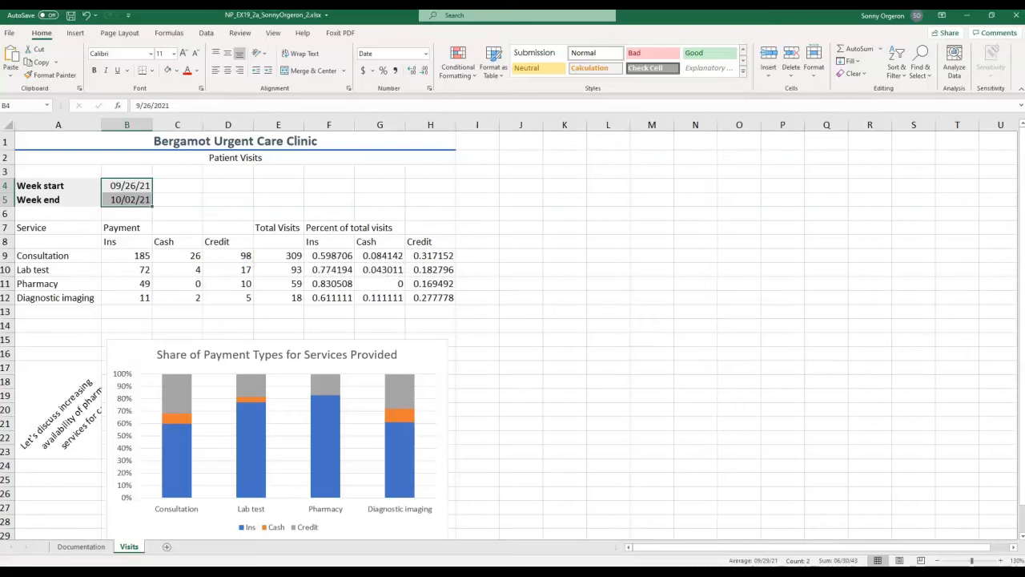
Italicize and horizontally center the table headings in A7:H8
left_click(28, 228)
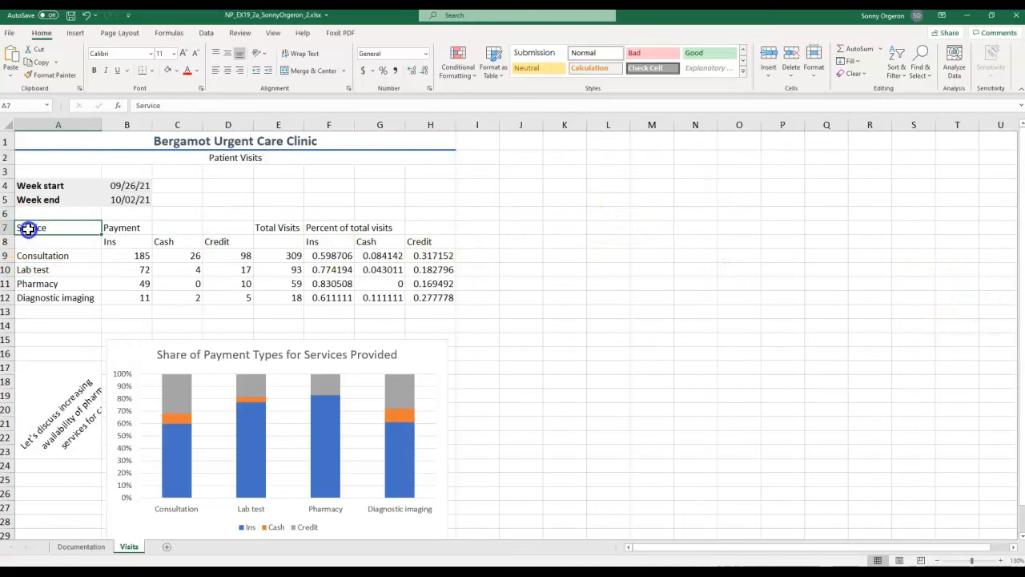
left_click_drag(28, 228, 432, 237)
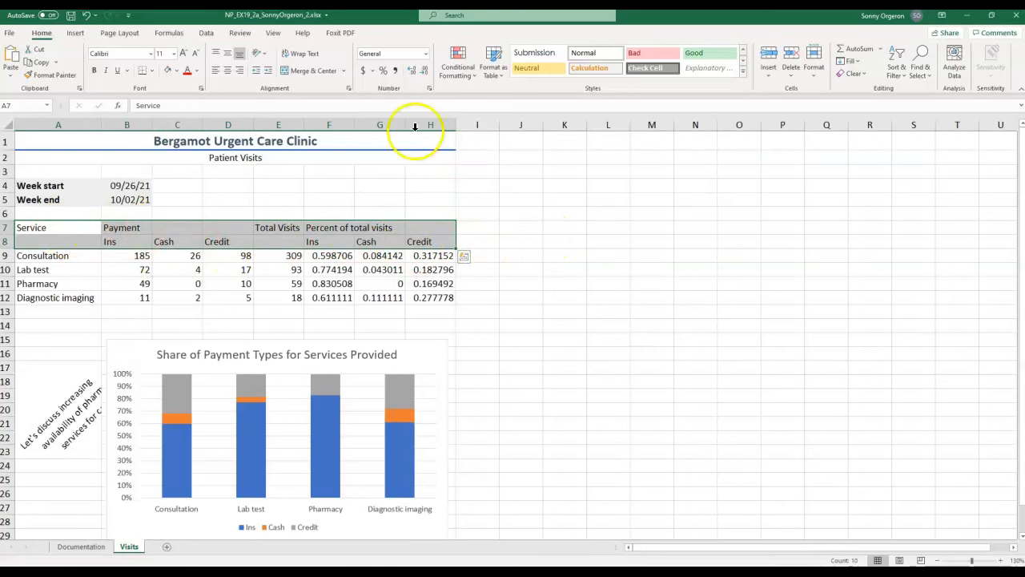
left_click(107, 72)
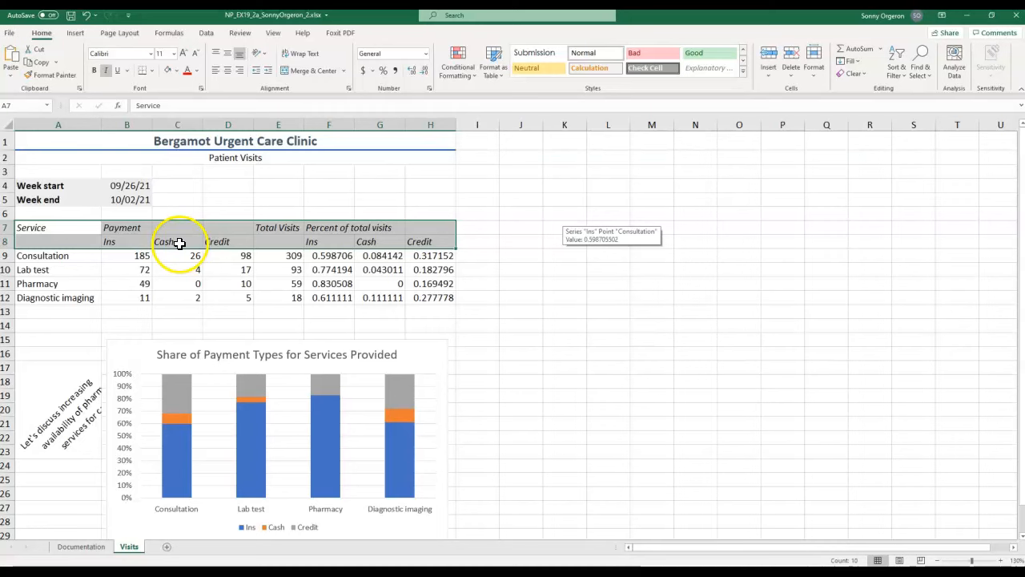
left_click(229, 73)
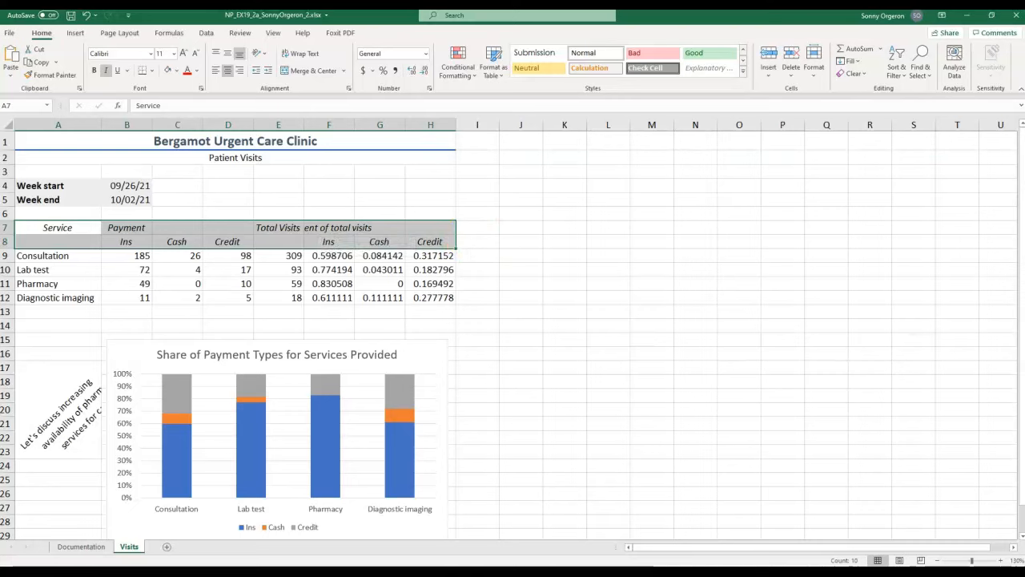
Fill the upper heading row A7:H7 with the second-lightest orange theme color
left_click(57, 226)
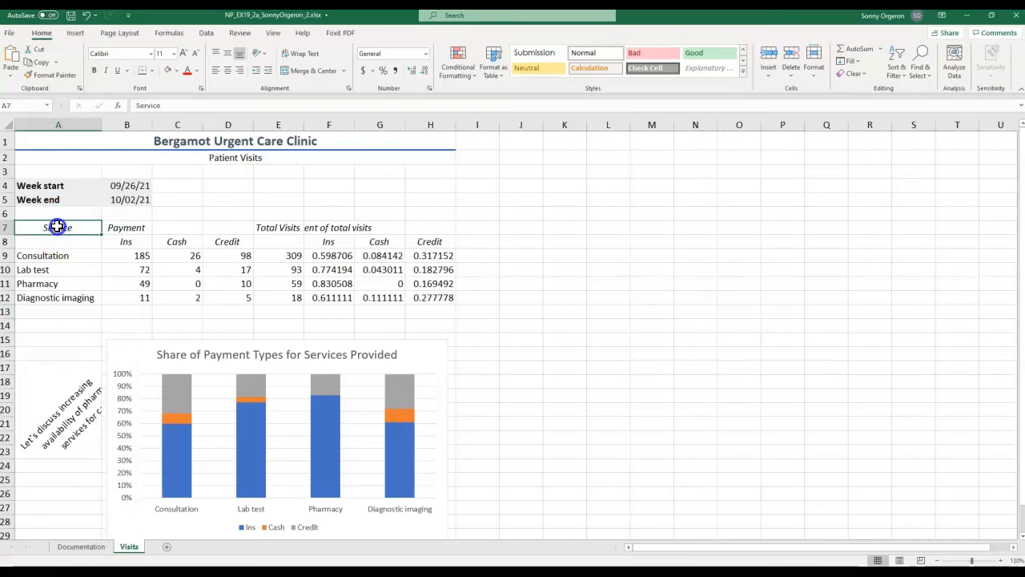
left_click_drag(57, 227, 415, 230)
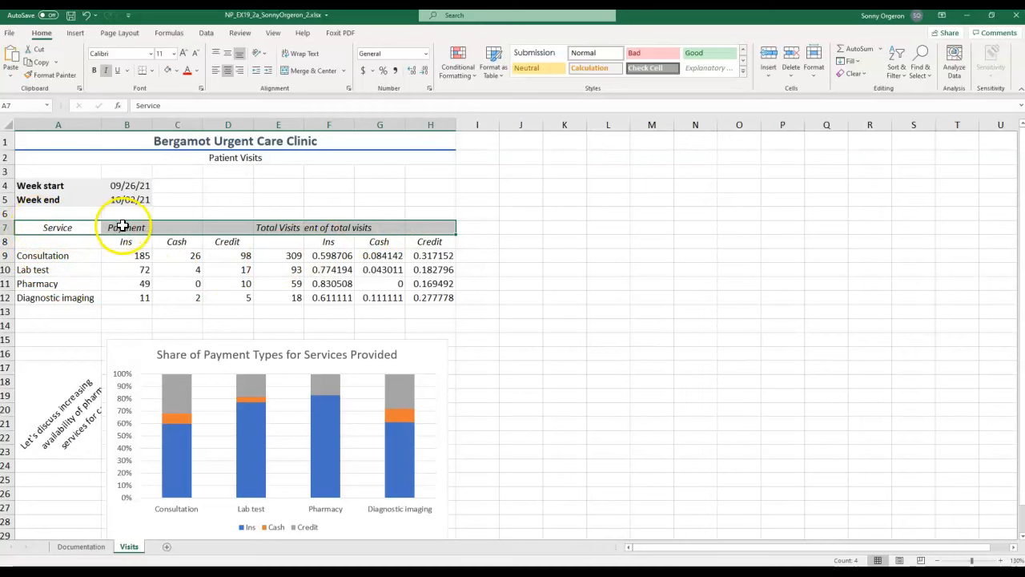
right_click(62, 228)
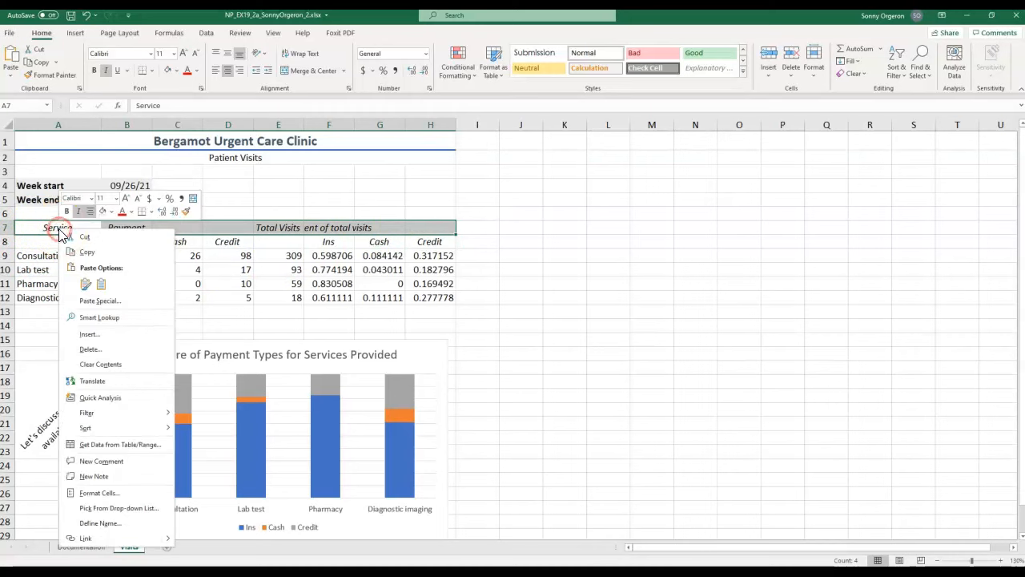
left_click(112, 212)
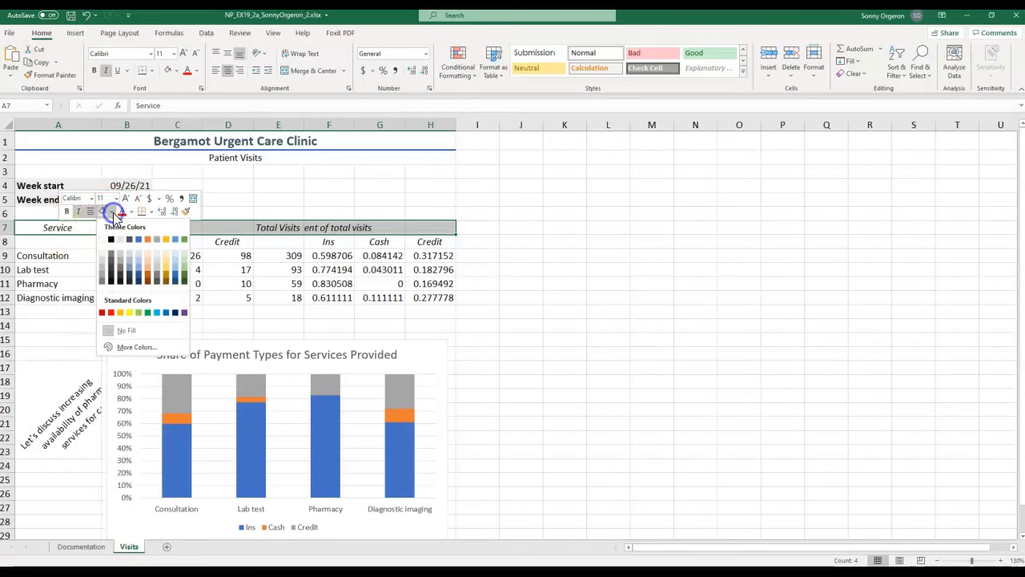
left_click(147, 261)
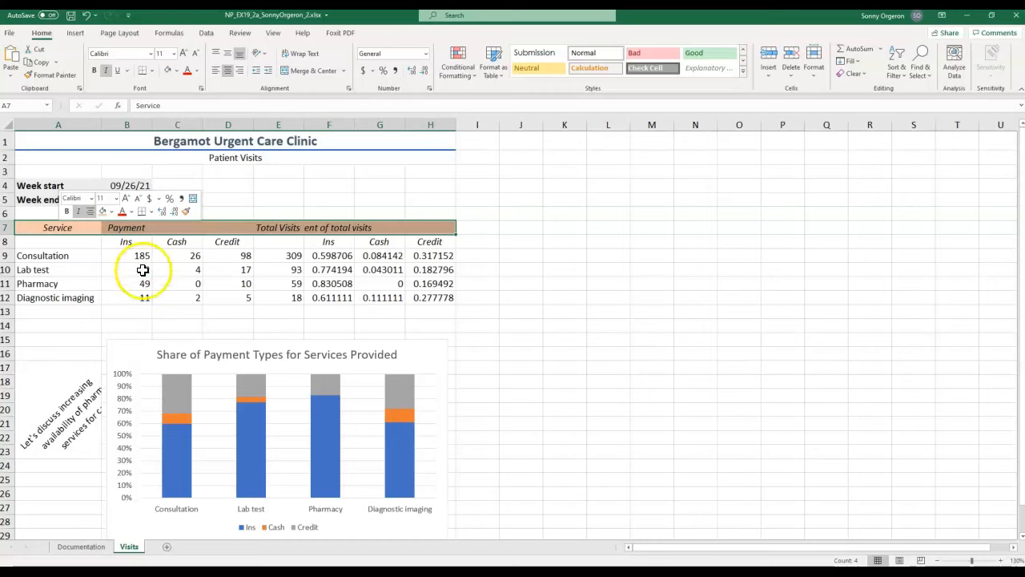
left_click(96, 299)
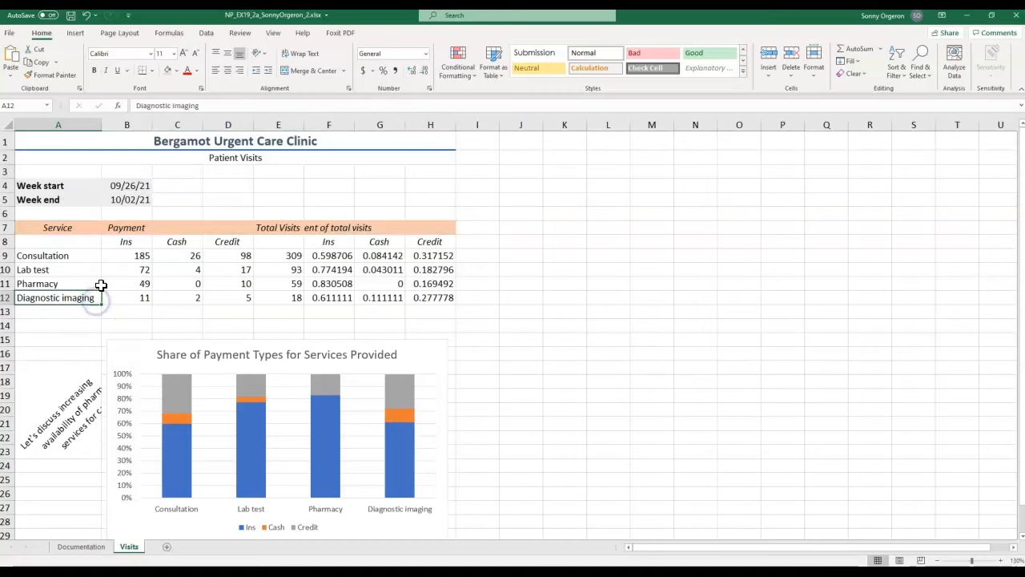
Fill the payment type headings in B8:D8 and F8:H8 with Orange, Accent 2, Lighter 40%
left_click_drag(123, 243, 222, 243)
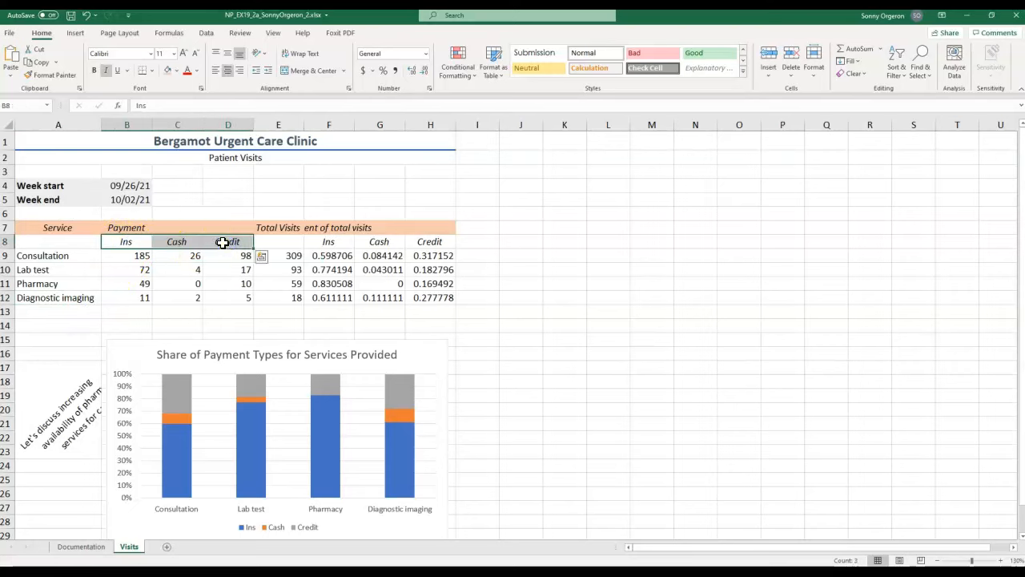
left_click(126, 258)
left_click_drag(126, 241, 216, 242)
left_click_drag(336, 242, 431, 245)
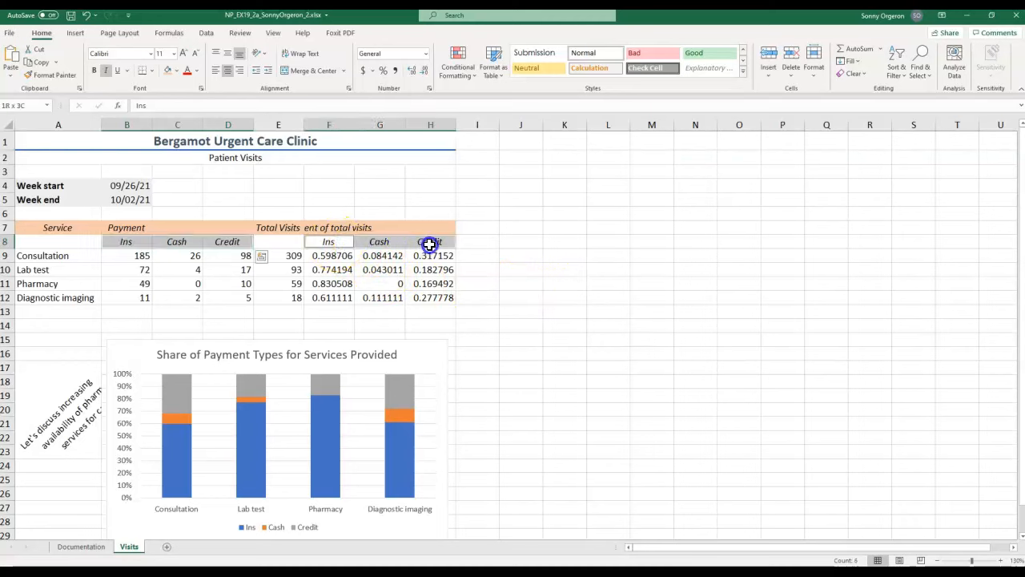
left_click_drag(431, 245, 430, 245)
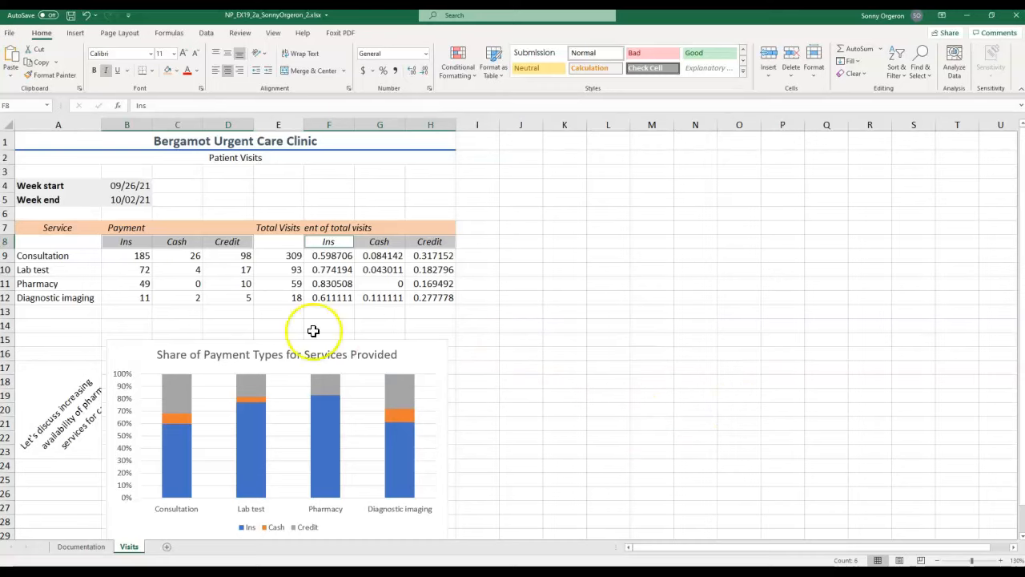
right_click(189, 252)
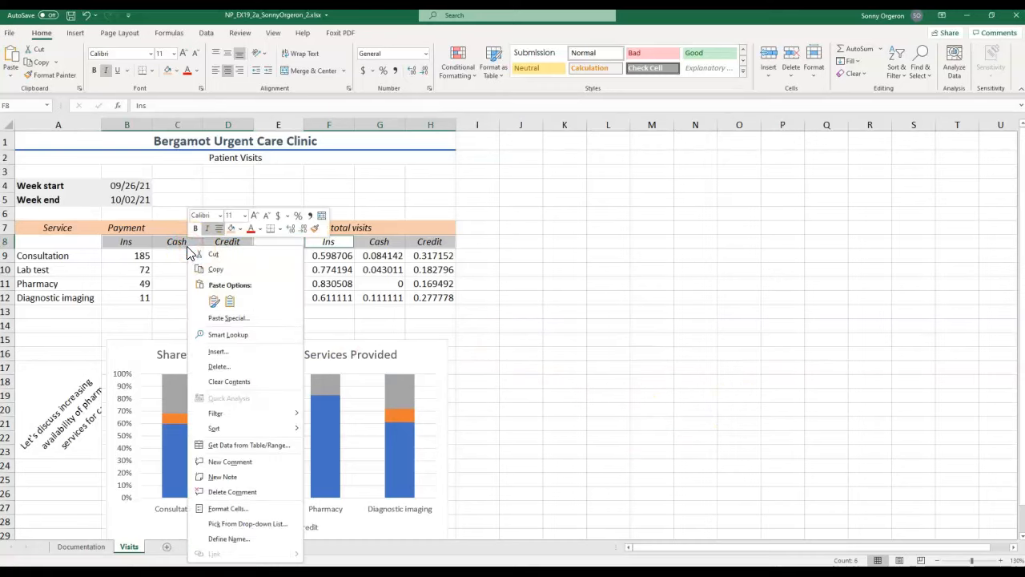
left_click(240, 229)
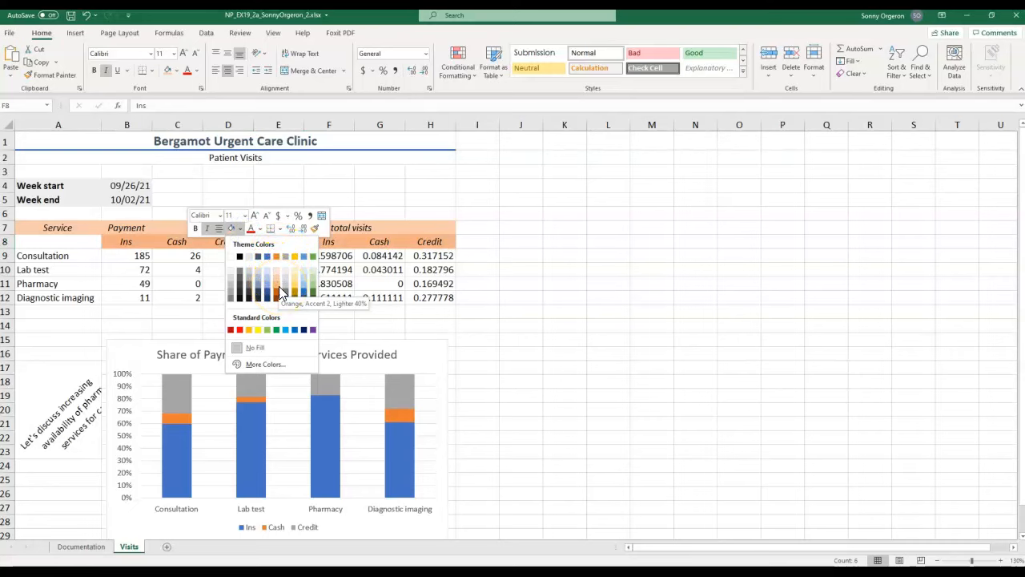
left_click(280, 294)
left_click(651, 324)
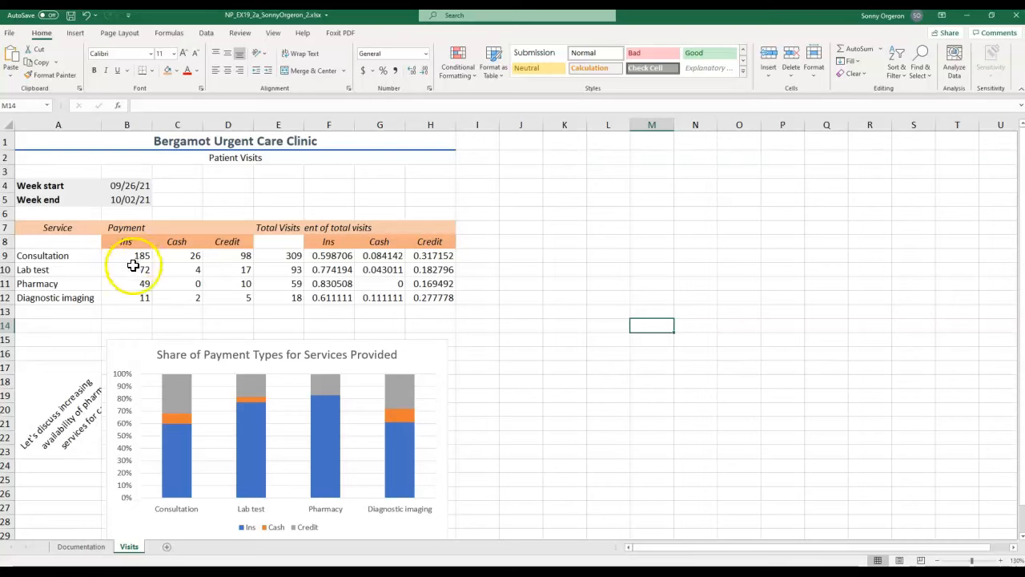
left_click_drag(126, 243, 217, 242)
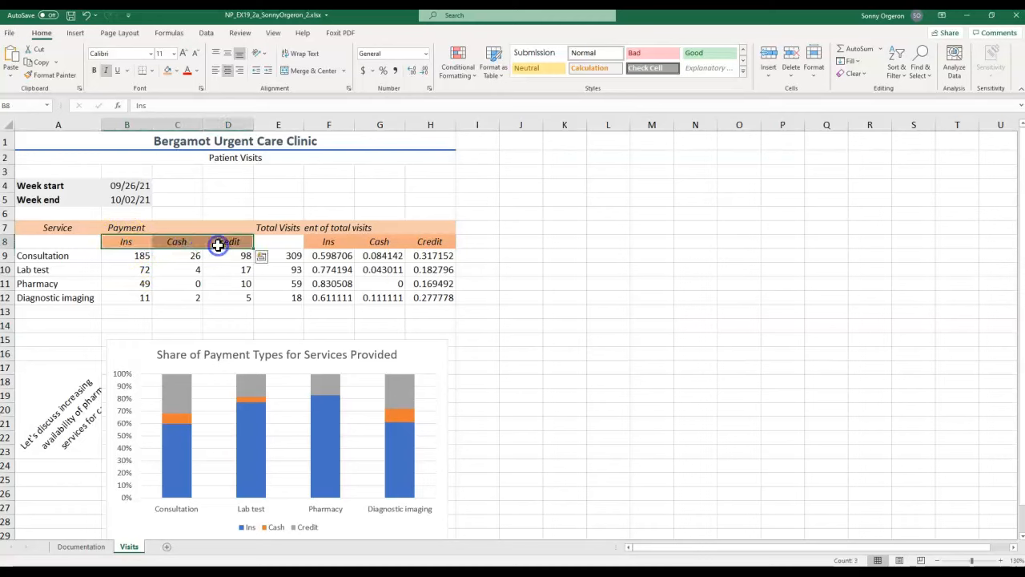
left_click_drag(323, 241, 419, 239)
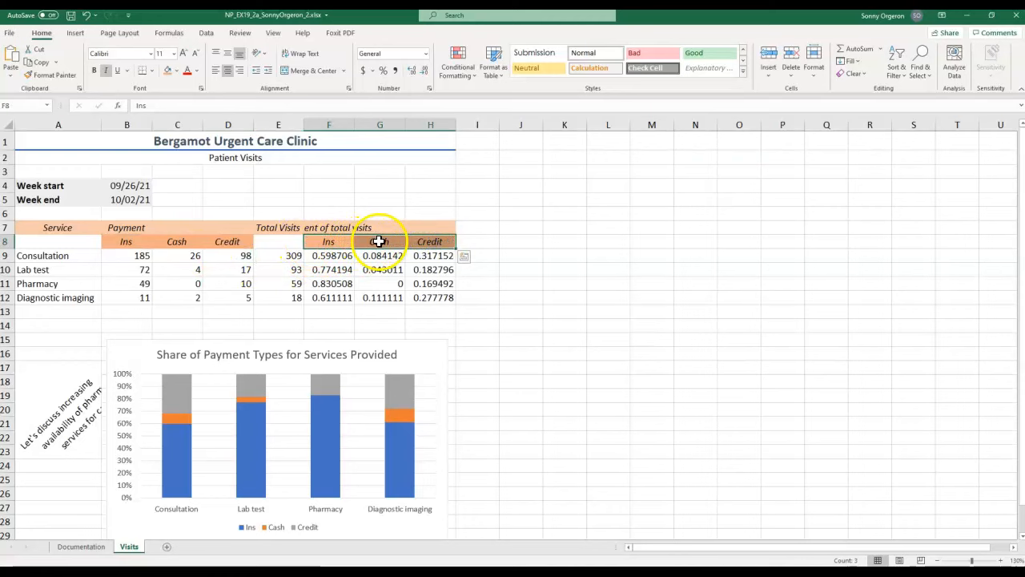
left_click(522, 277)
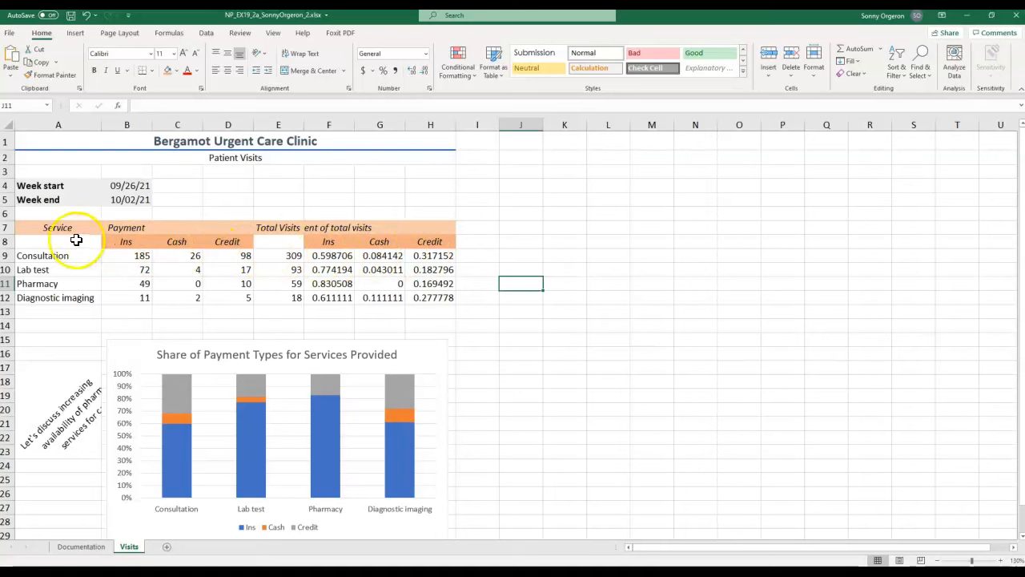
Merge and center the Service heading across A7:A8 and middle-align it vertically
left_click_drag(43, 229, 50, 250)
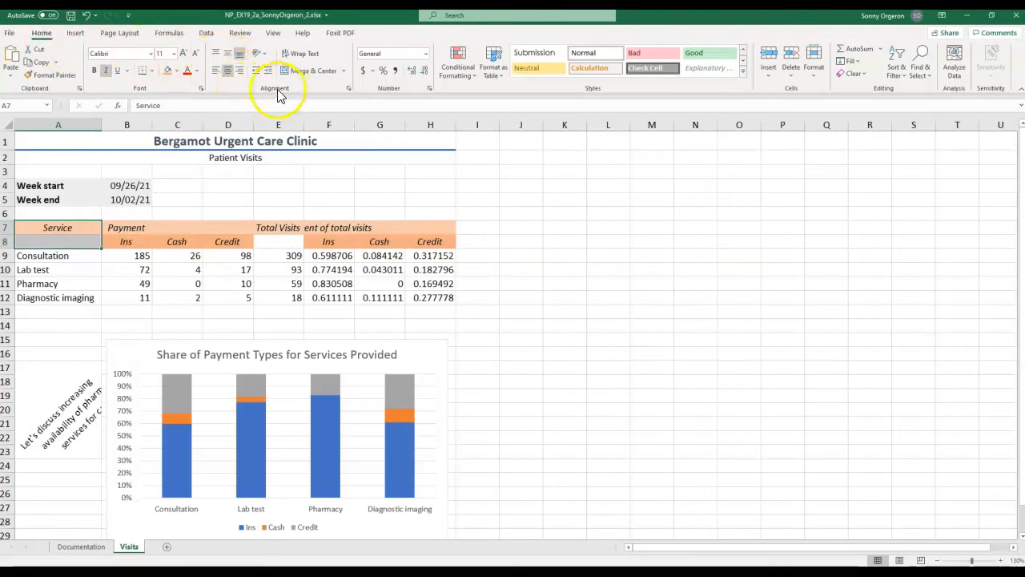
left_click(301, 73)
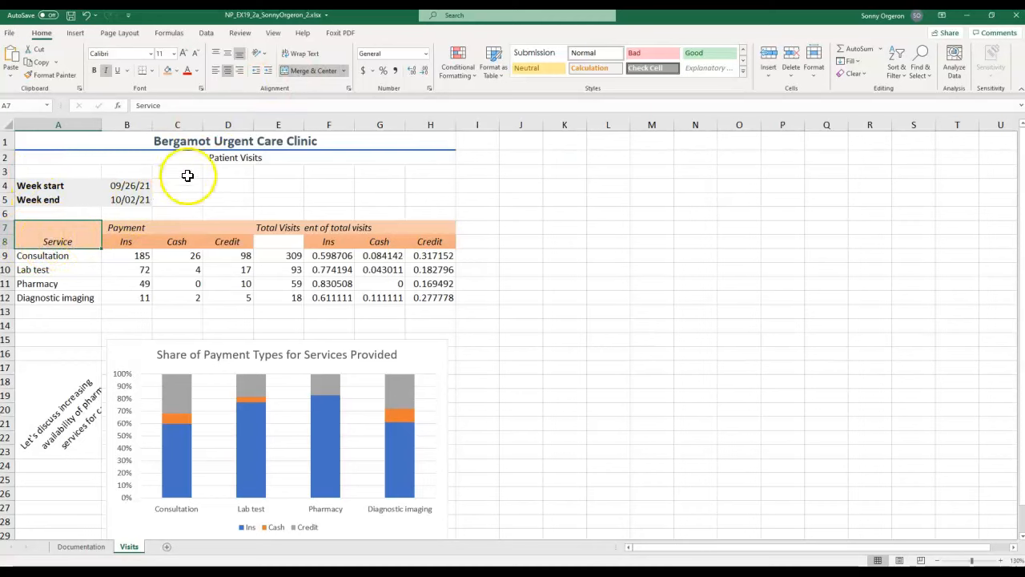
left_click(229, 59)
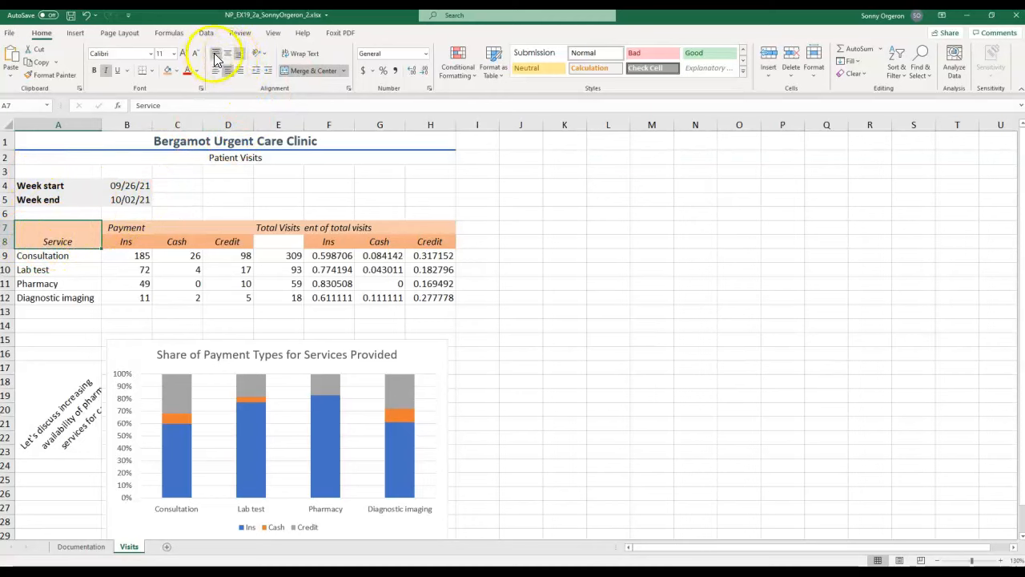
left_click(230, 59)
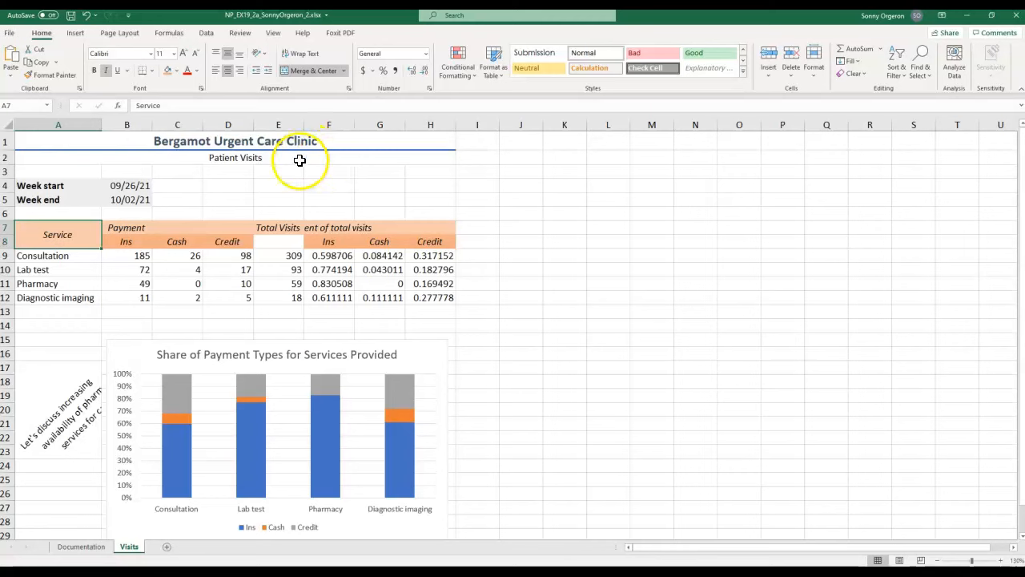
Merge and center the Total Visits heading across E7:E8 and middle-align it vertically
mouse_move(282, 227)
left_mouse_down()
mouse_move(425, 227)
mouse_move(299, 220)
mouse_move(277, 222)
mouse_move(275, 235)
left_mouse_up()
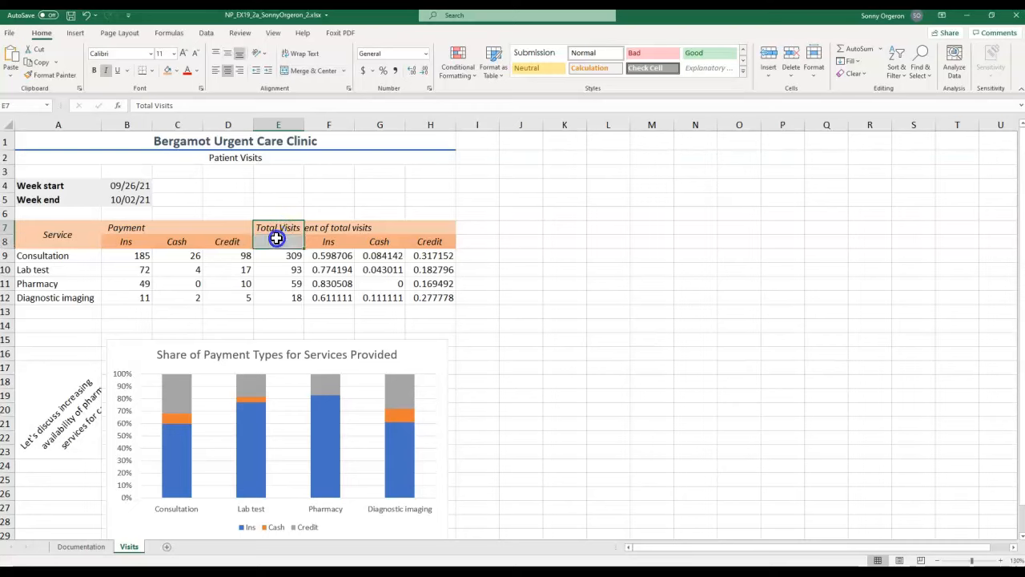
left_click(297, 70)
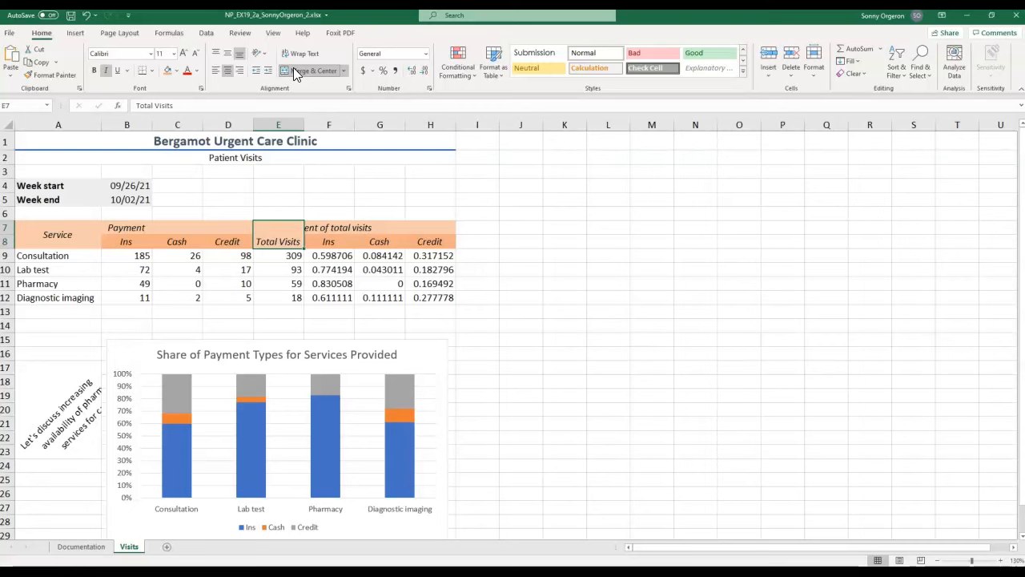
left_click(227, 56)
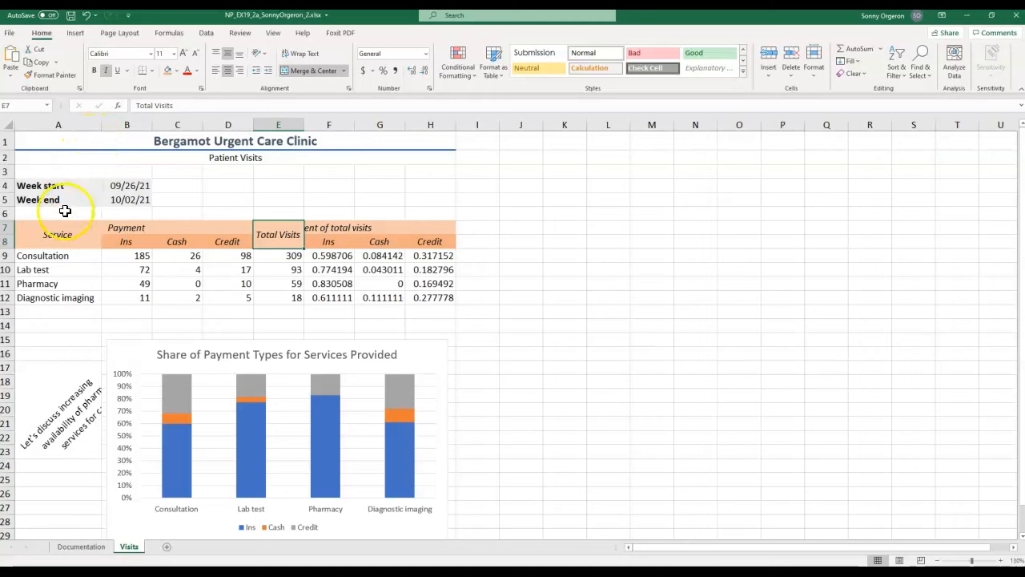
Merge and center the Payment heading across B7:D7
left_click(117, 227)
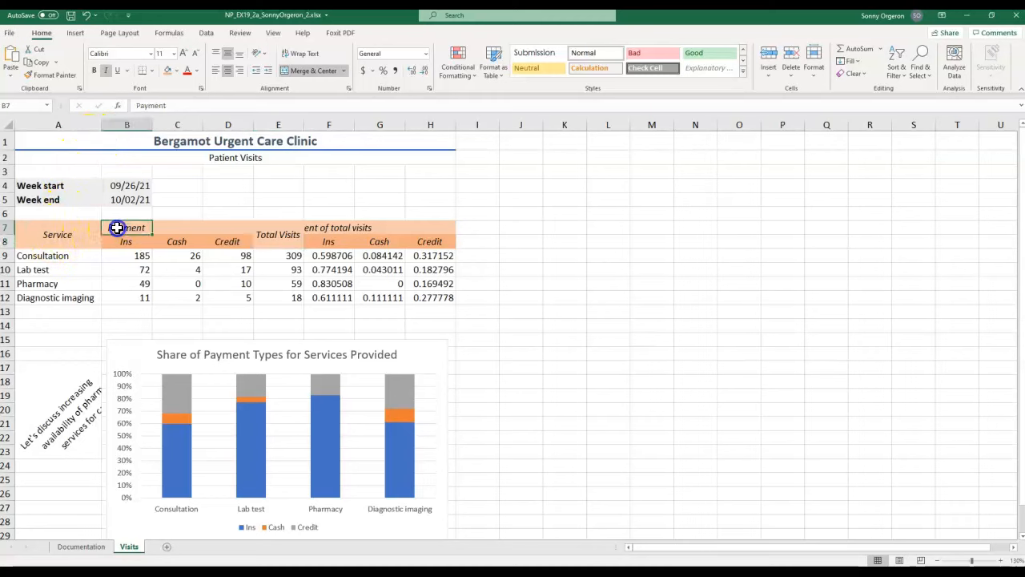
left_click_drag(117, 228, 228, 231)
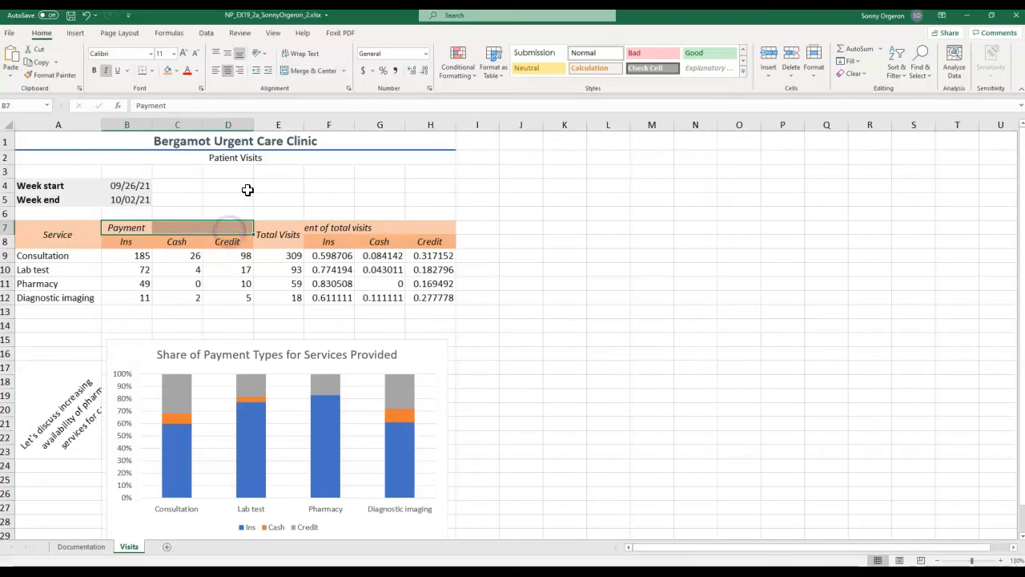
left_click(302, 71)
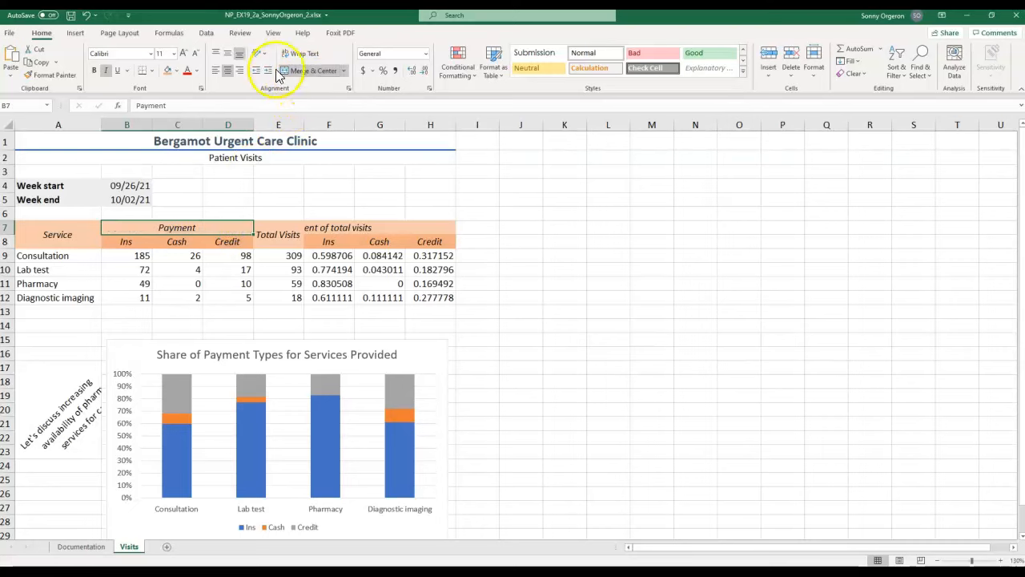
Merge and center the Percent of total visits heading across F7:H7
left_click(318, 225)
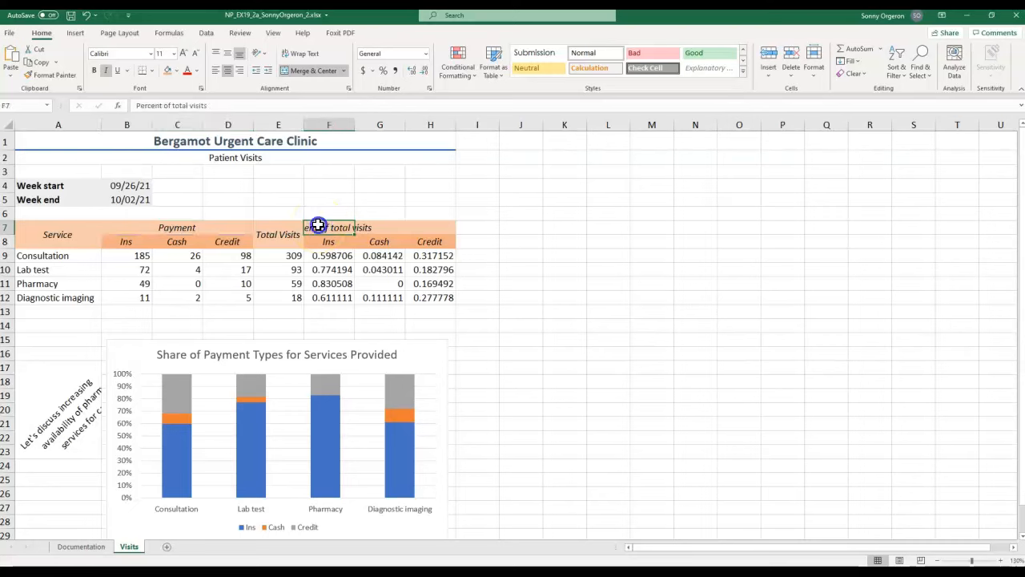
left_click_drag(317, 225, 414, 228)
left_click(307, 70)
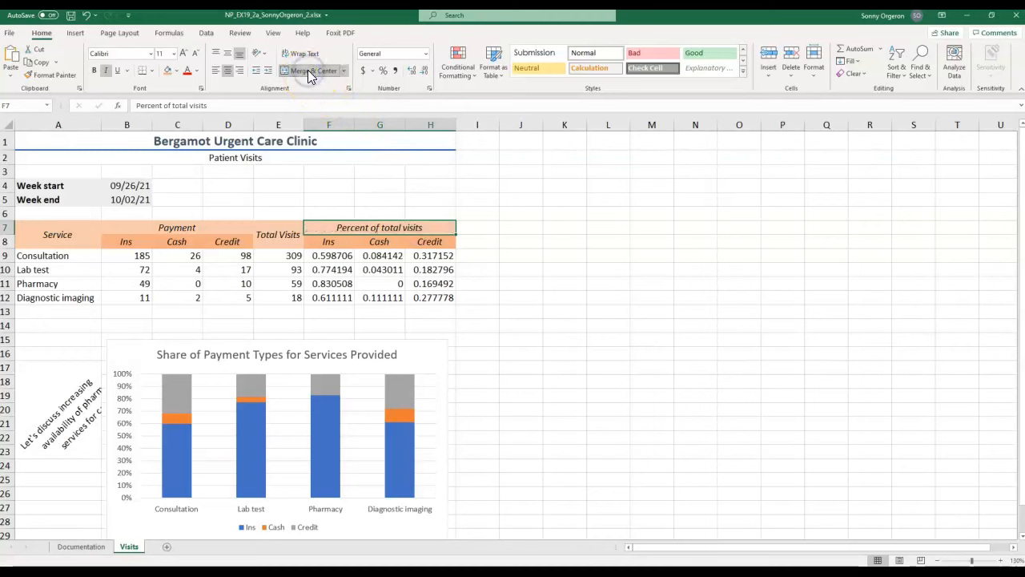
left_click(514, 247)
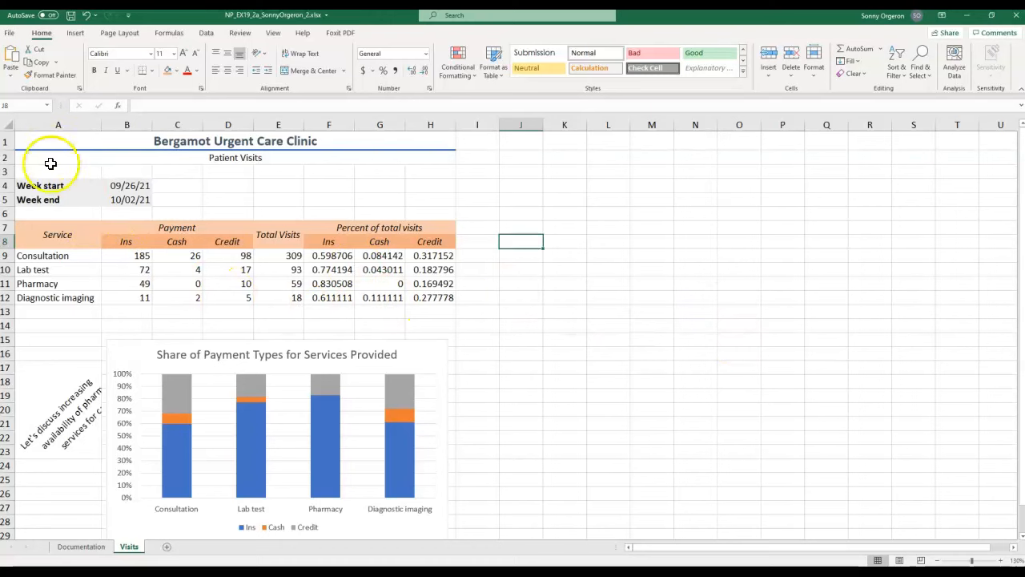
Fill the Lab test row A10:H10 with White, Background 1, Darker 5%
left_click_drag(39, 269, 442, 270)
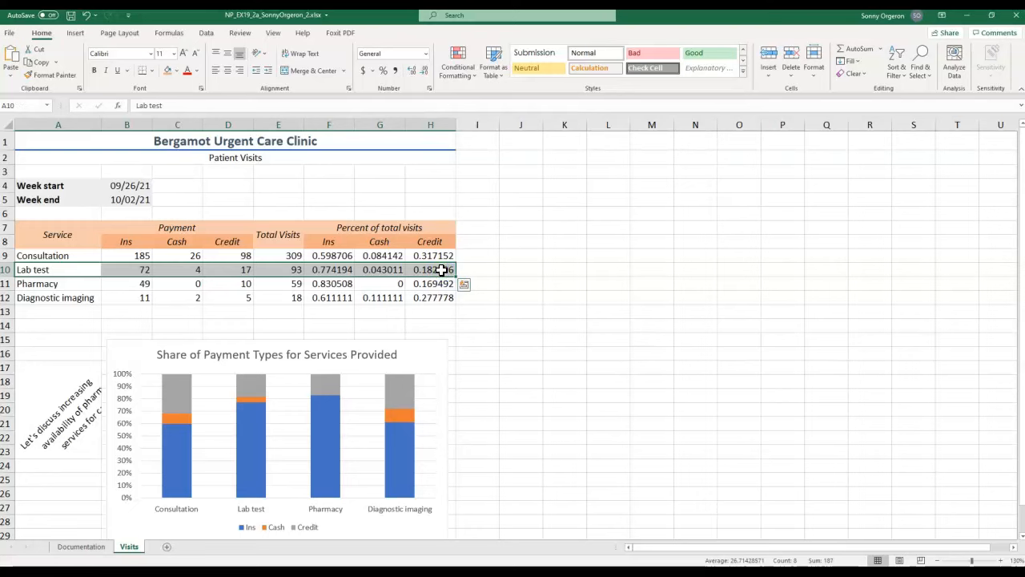
right_click(78, 273)
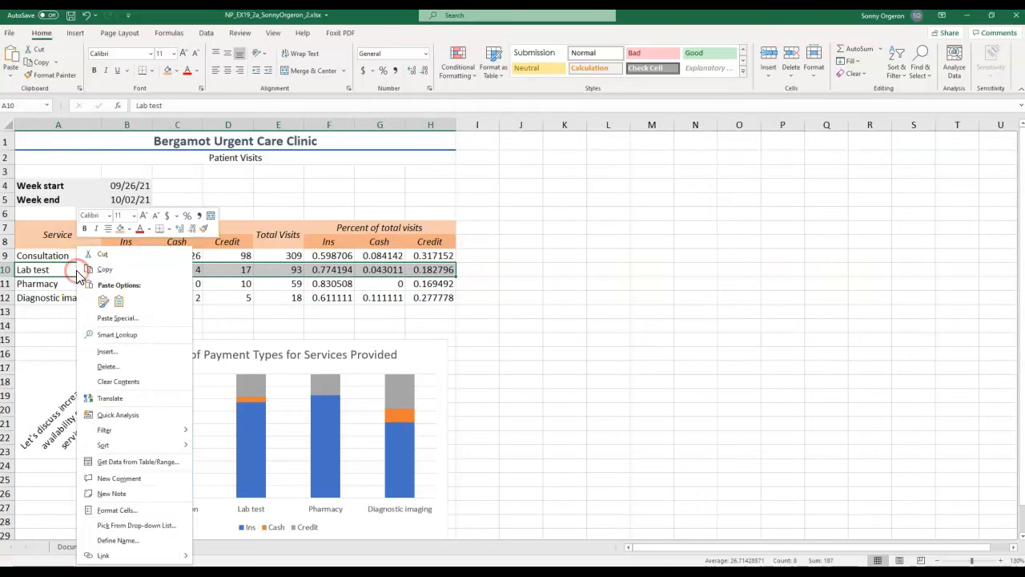
left_click(130, 229)
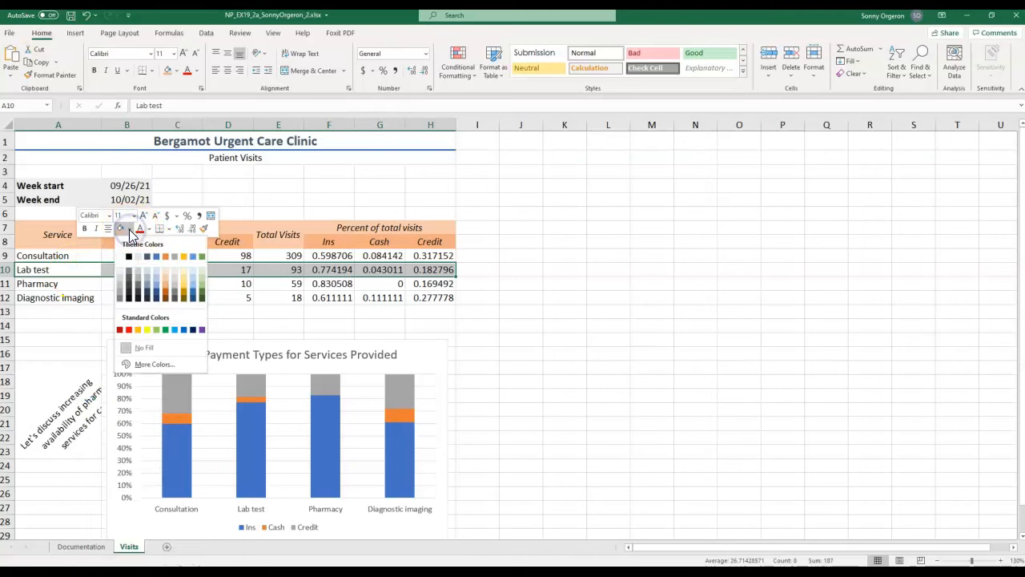
left_click(118, 268)
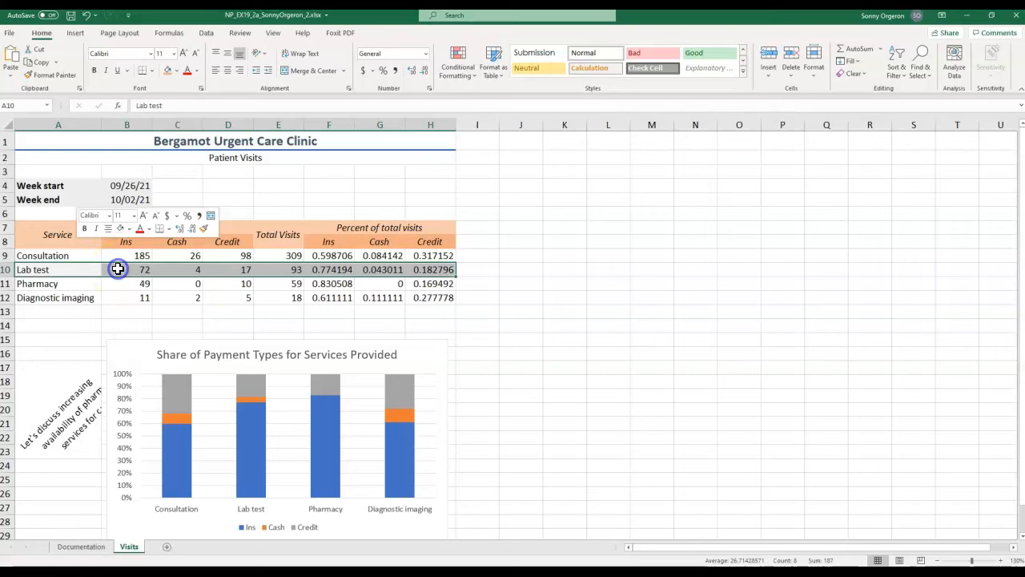
left_click(66, 288)
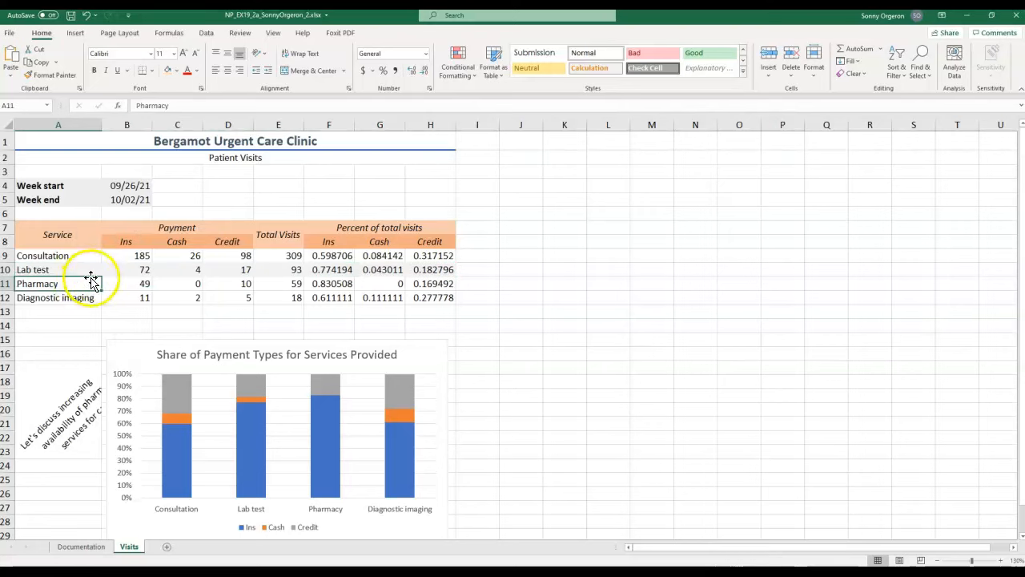
left_click(54, 290)
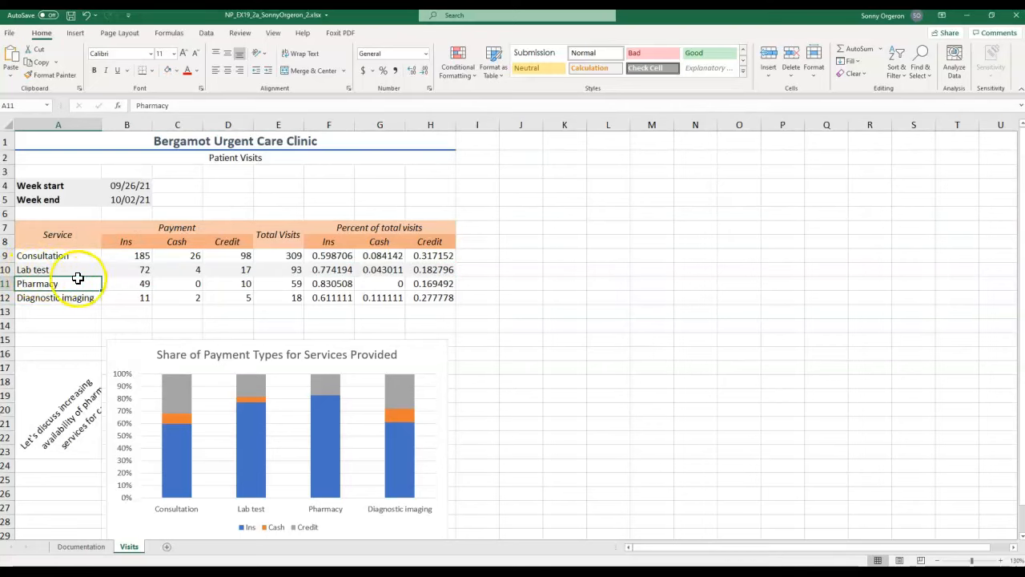
left_click(109, 298)
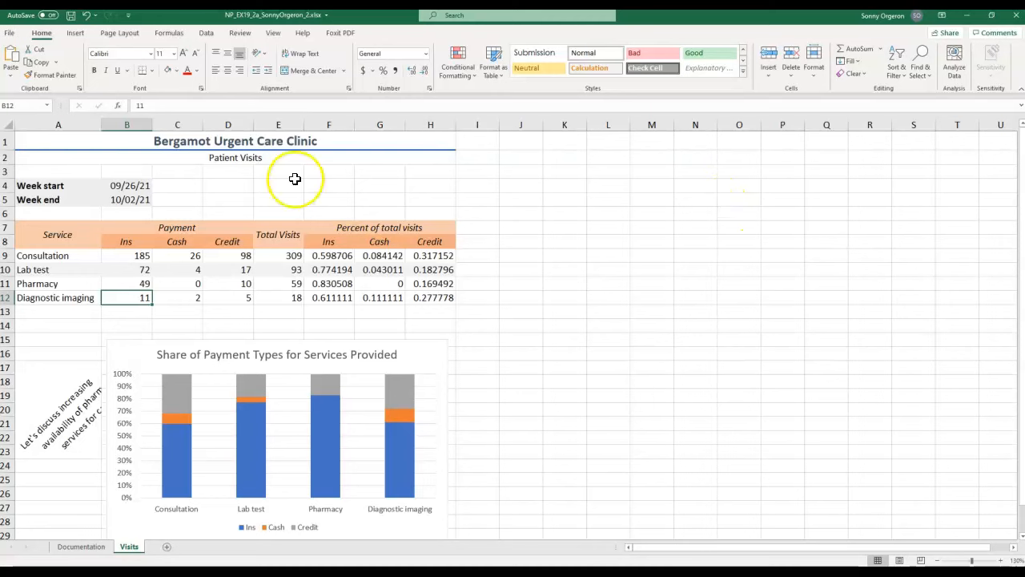
Fill the Diagnostic imaging row A12:H12 with White, Background 1, Darker 5%, and check its colour in the fill palette
left_click(33, 297)
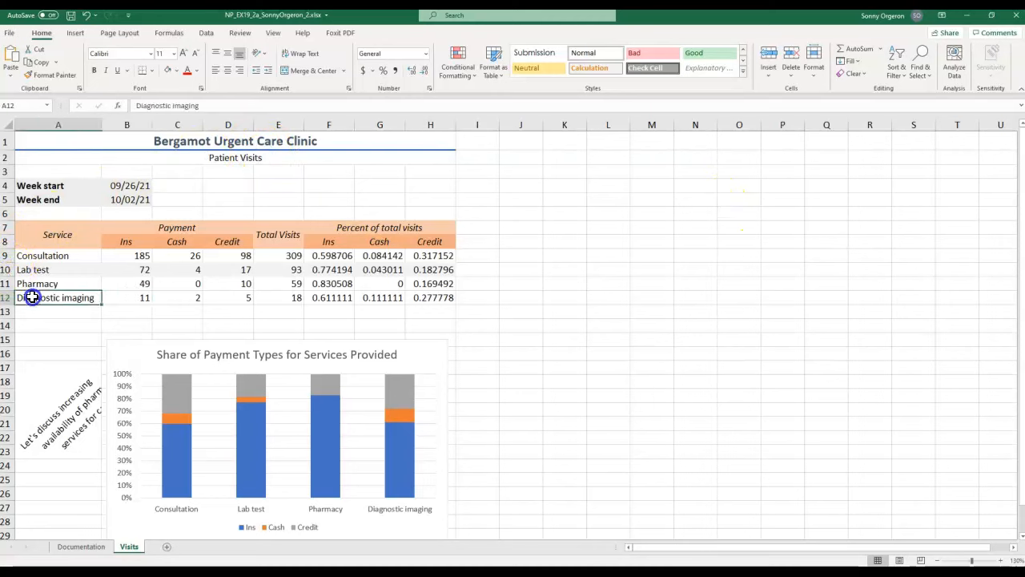
left_click_drag(32, 297, 447, 300)
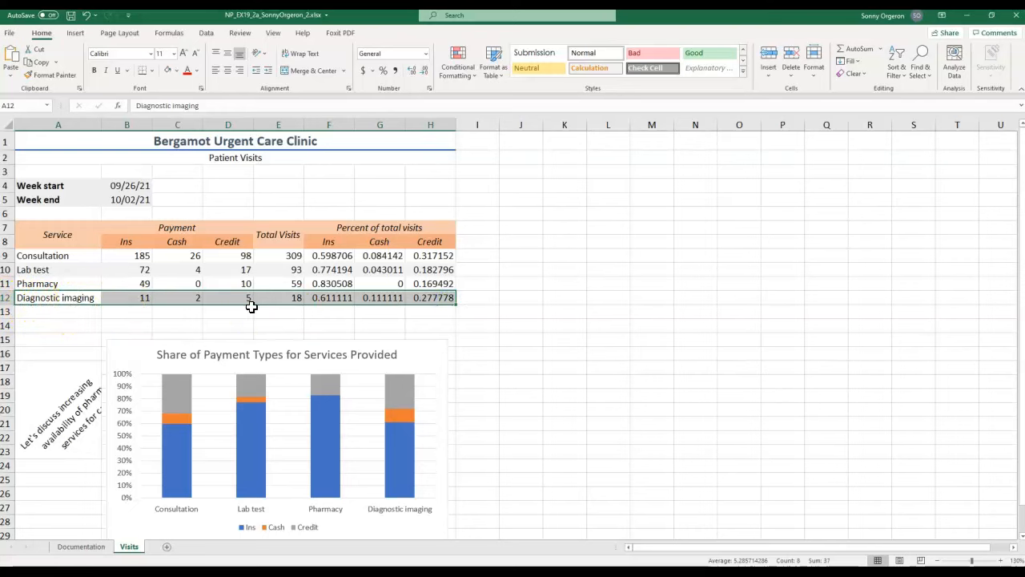
left_click(166, 71)
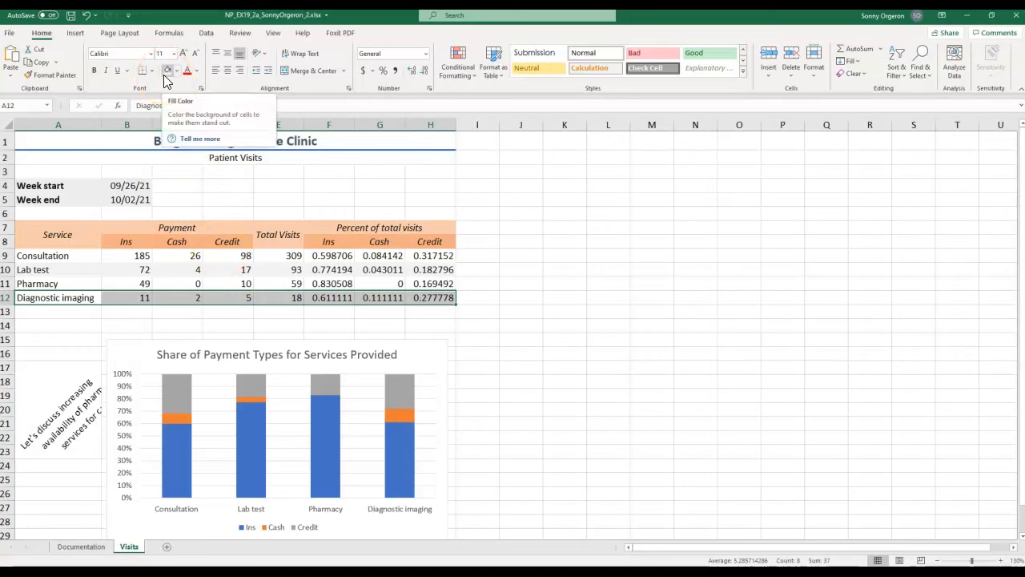
left_click(165, 73)
left_click(166, 73)
left_click(166, 73)
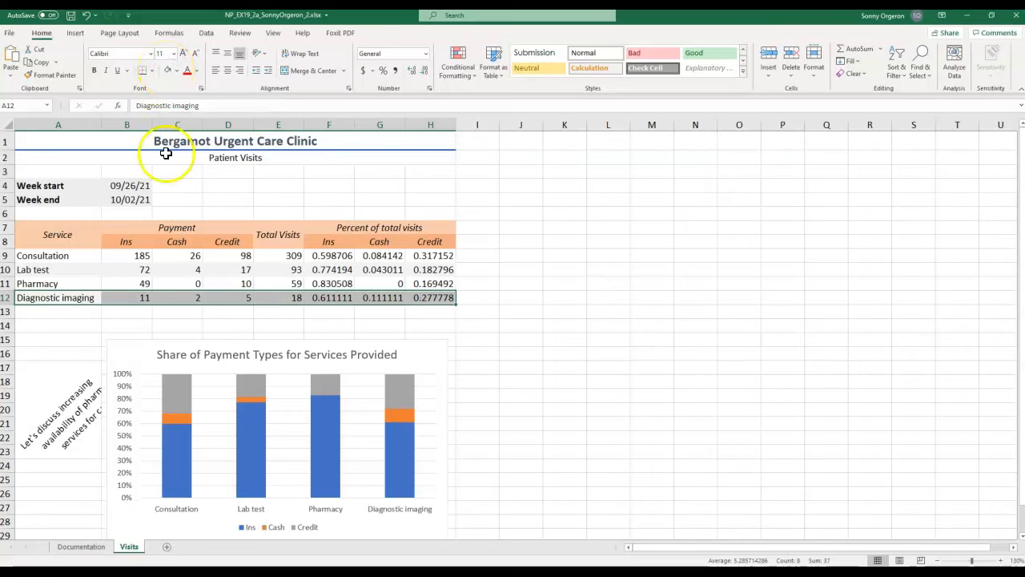
left_click(43, 327)
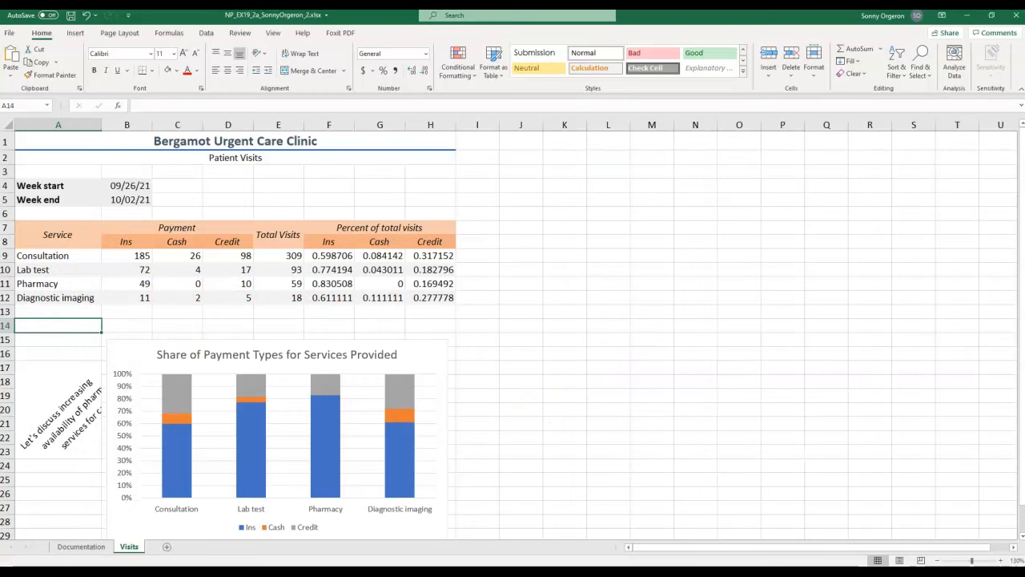
left_click_drag(54, 296, 430, 296)
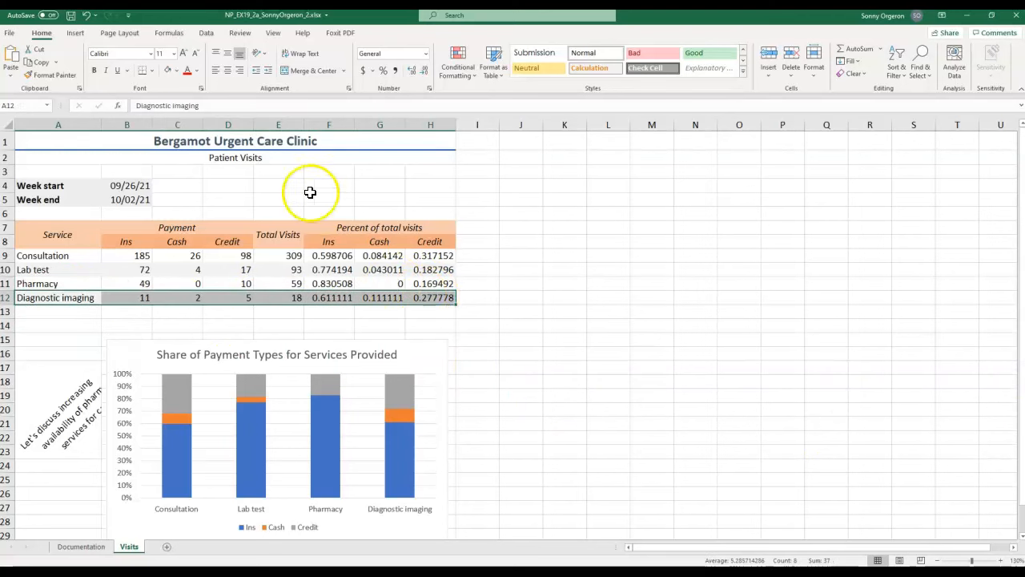
left_click(178, 72)
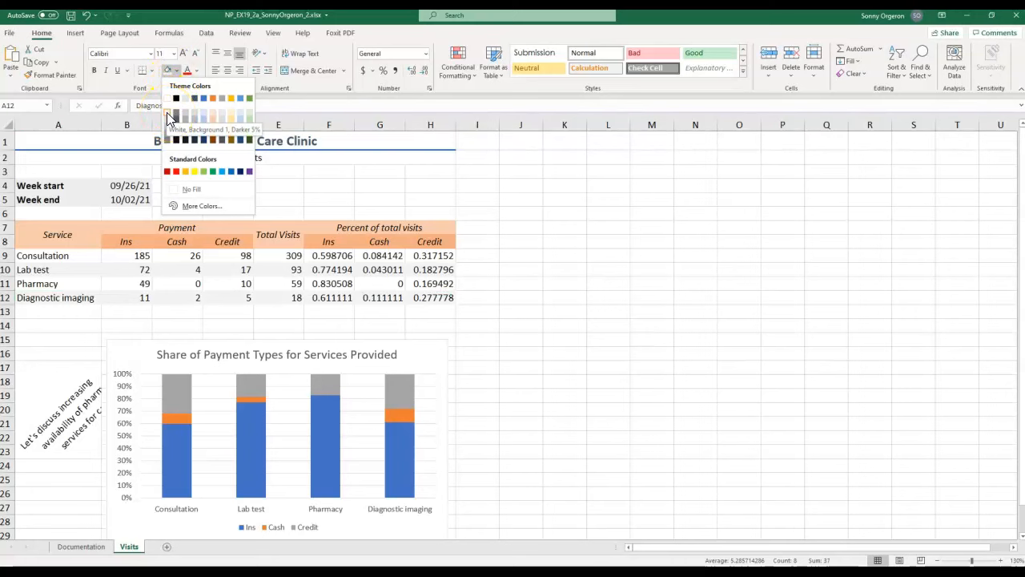
right_click(71, 293)
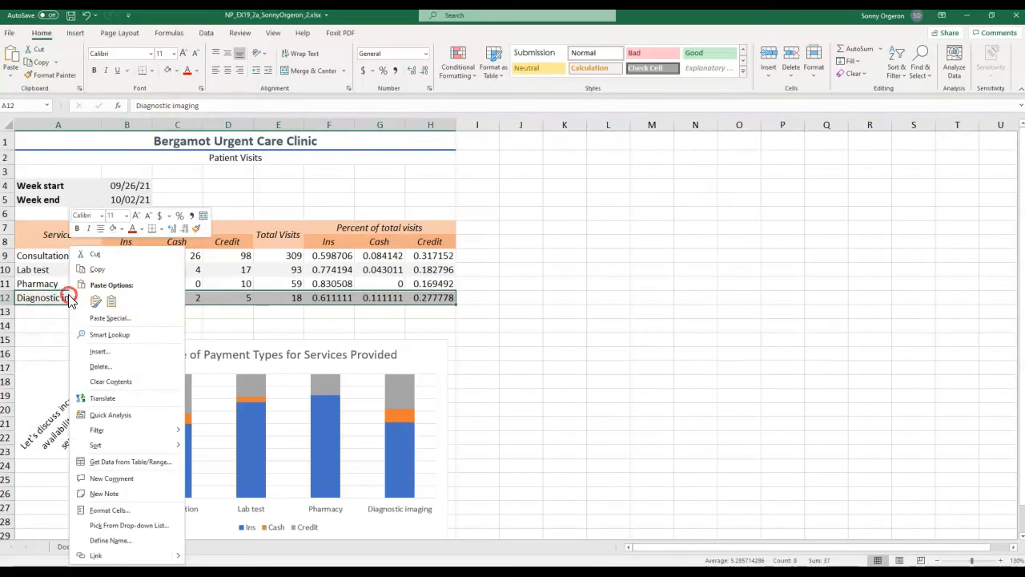
left_click(122, 229)
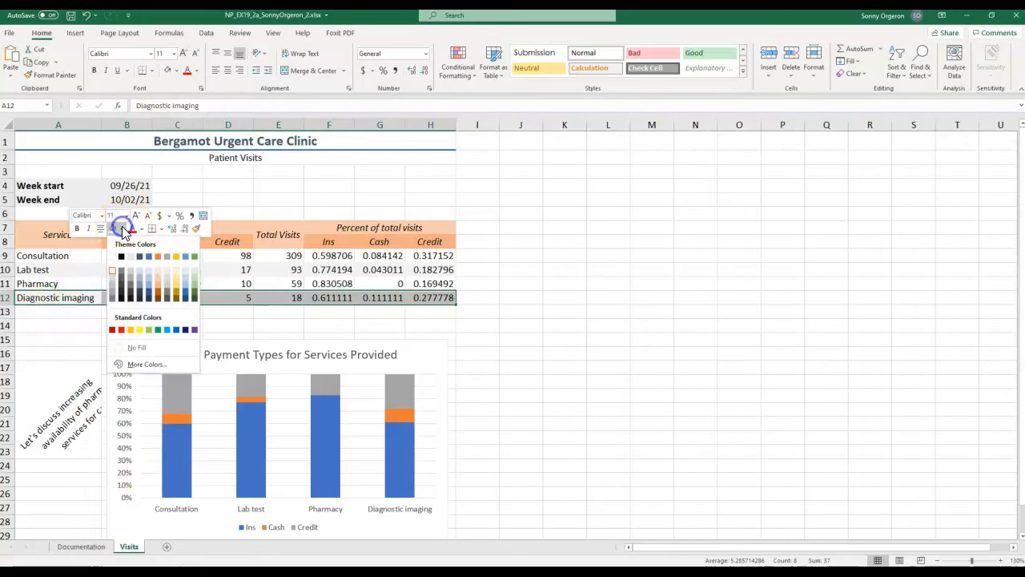
left_click(121, 284)
left_click(819, 337)
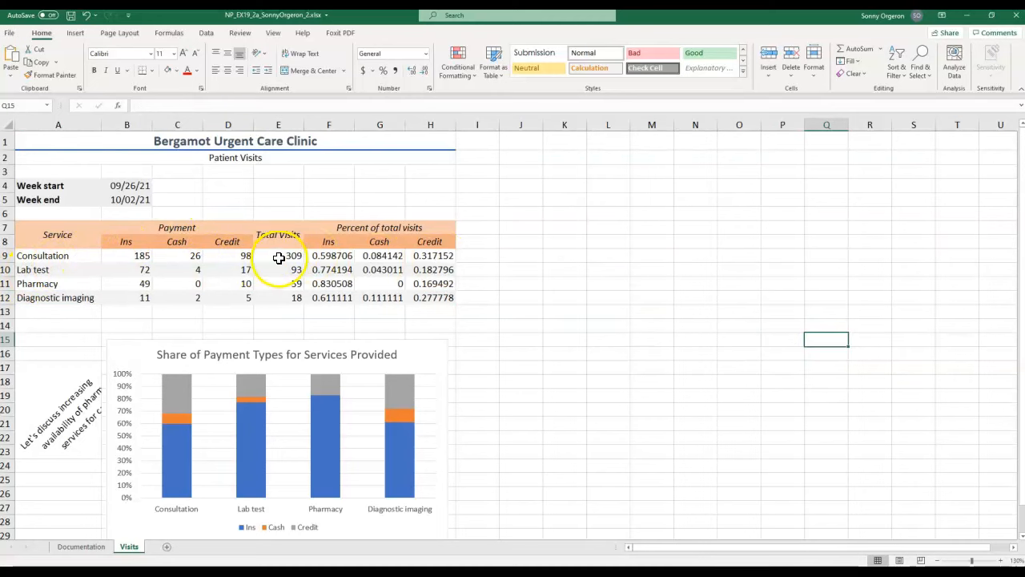
Format the Percent of total visits values in F9:H12 with the percent style without decimal places
left_click(324, 256)
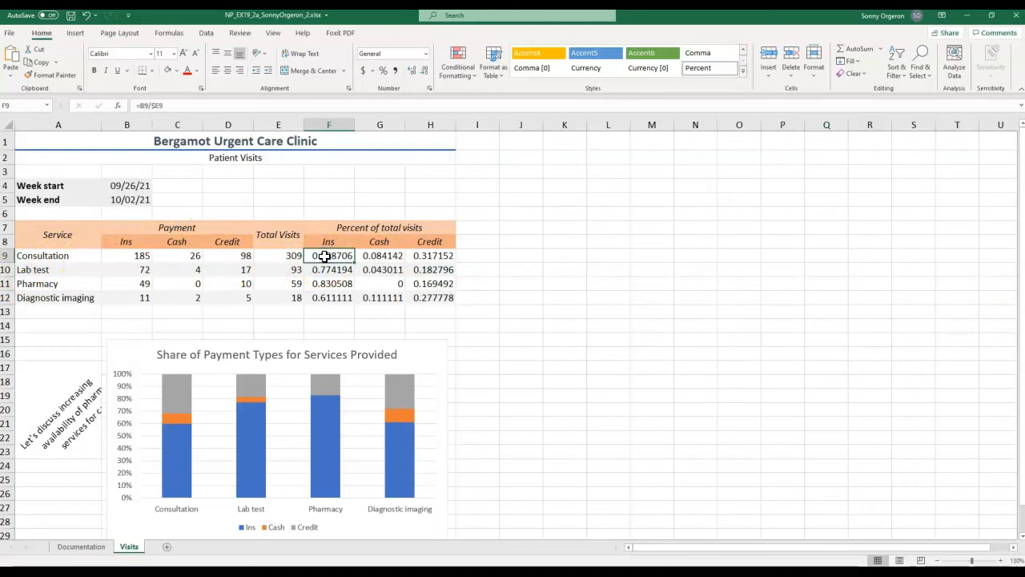
mouse_move(323, 257)
left_mouse_down()
mouse_move(382, 263)
mouse_move(421, 298)
left_mouse_up()
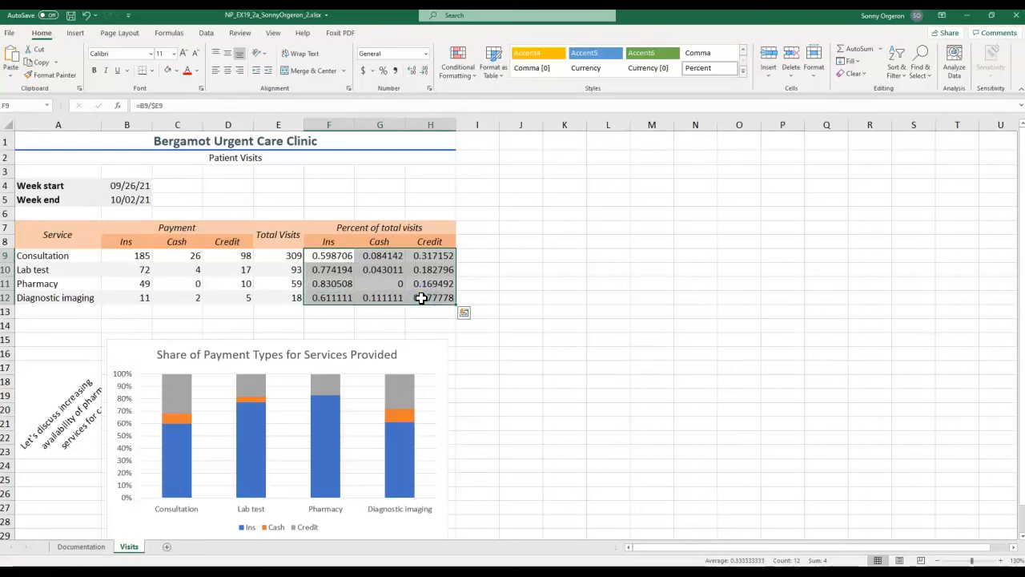
left_click(385, 73)
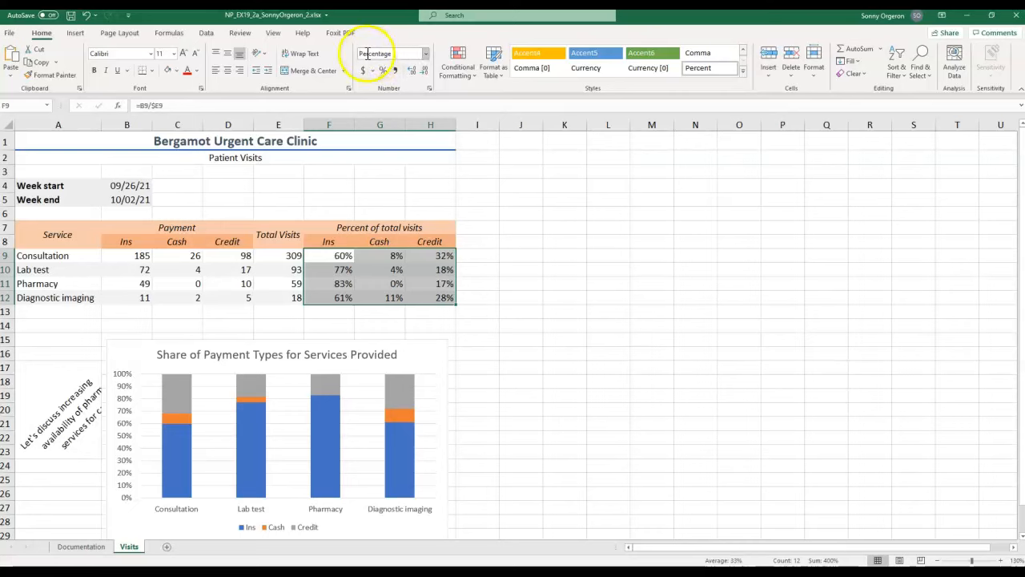
Apply the two-decimal Percentage number format to F9:H12 and bring it back to no decimal places
left_click(429, 54)
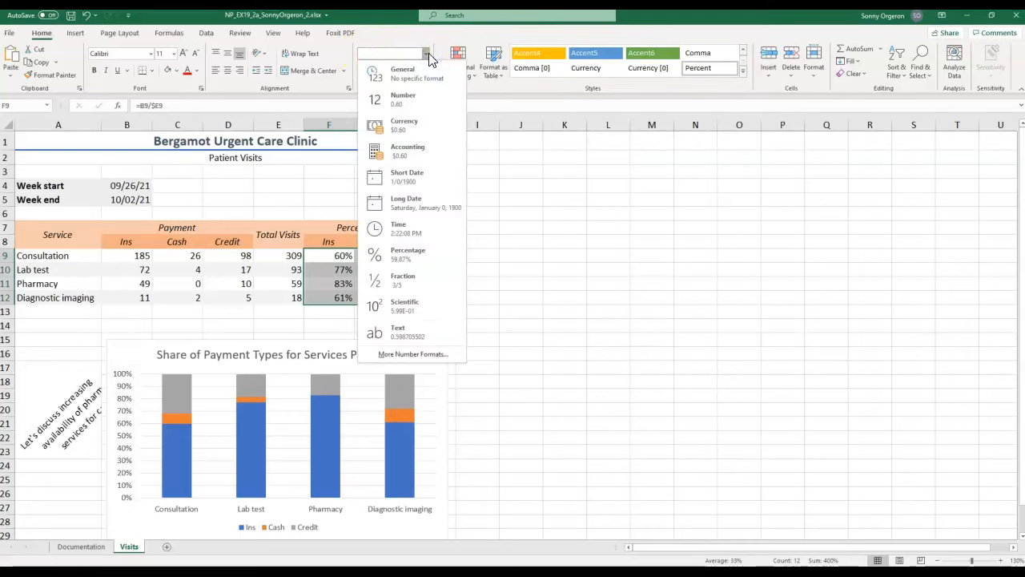
left_click(407, 256)
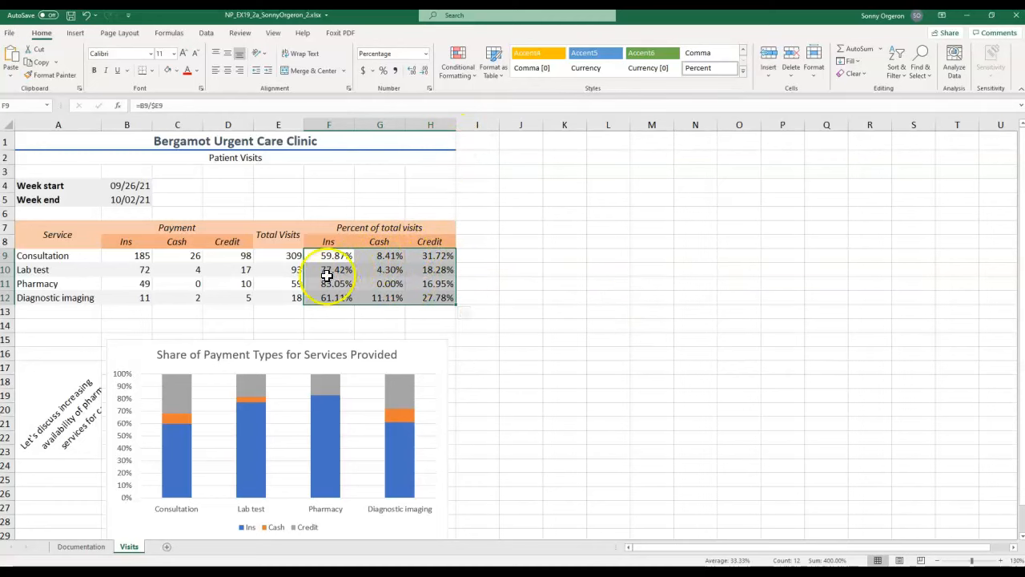
left_click(425, 72)
left_click(425, 73)
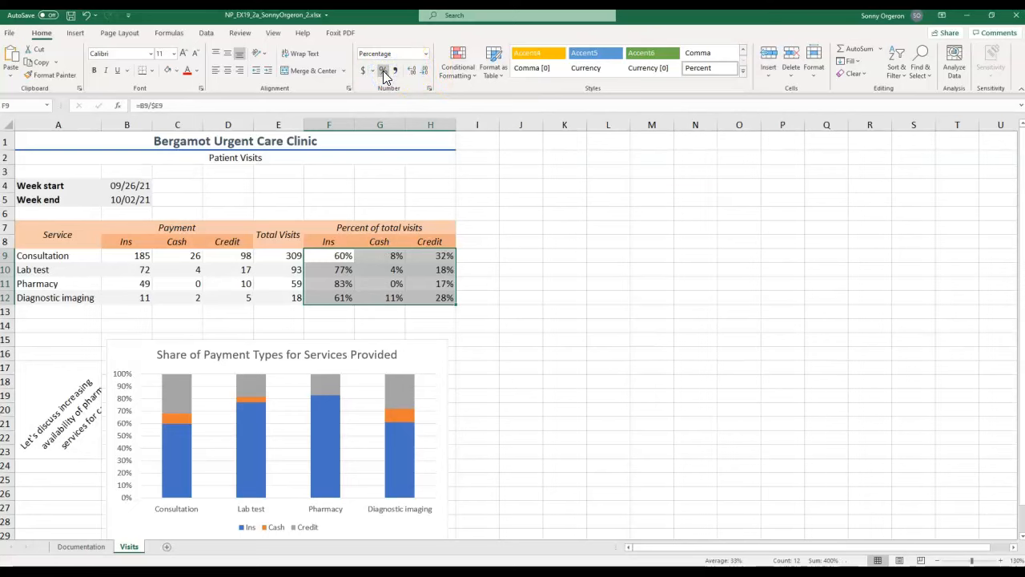
left_click(385, 72)
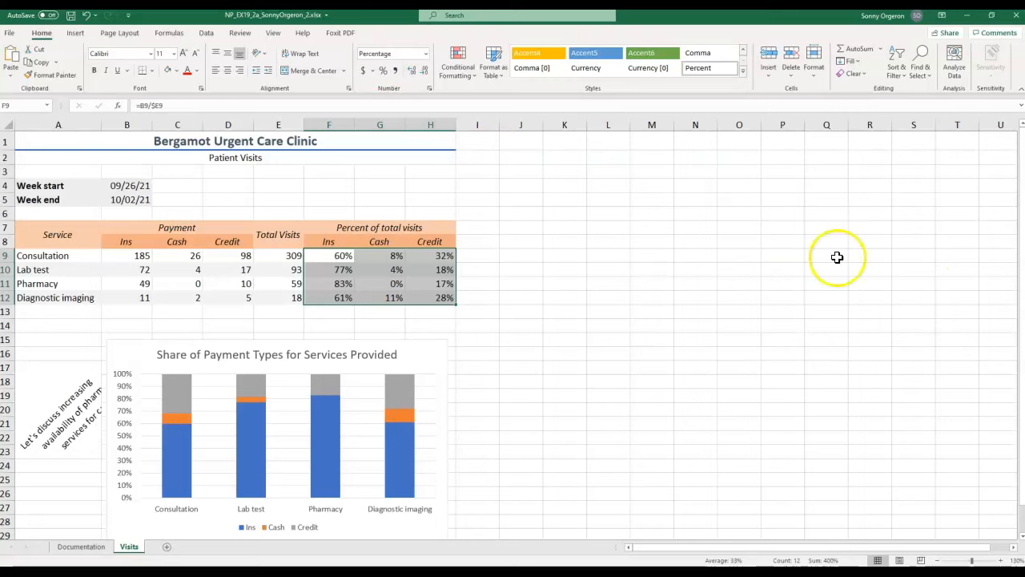
left_click(553, 268)
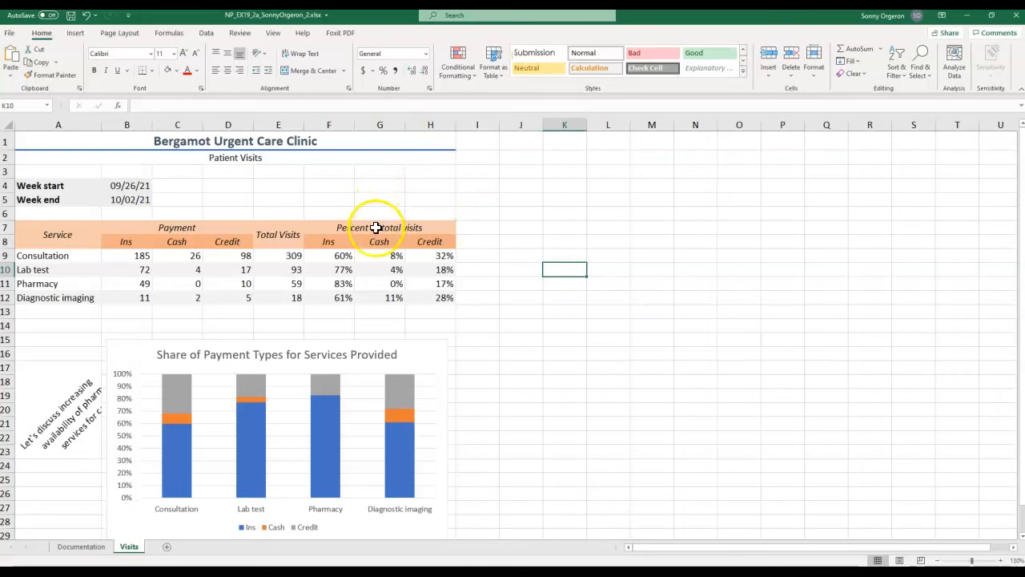
Add a Less Than conditional formatting rule to the Cash percentages in G9:G12, using 6% and Light Red Fill with Dark Red Text
left_click_drag(381, 258, 385, 297)
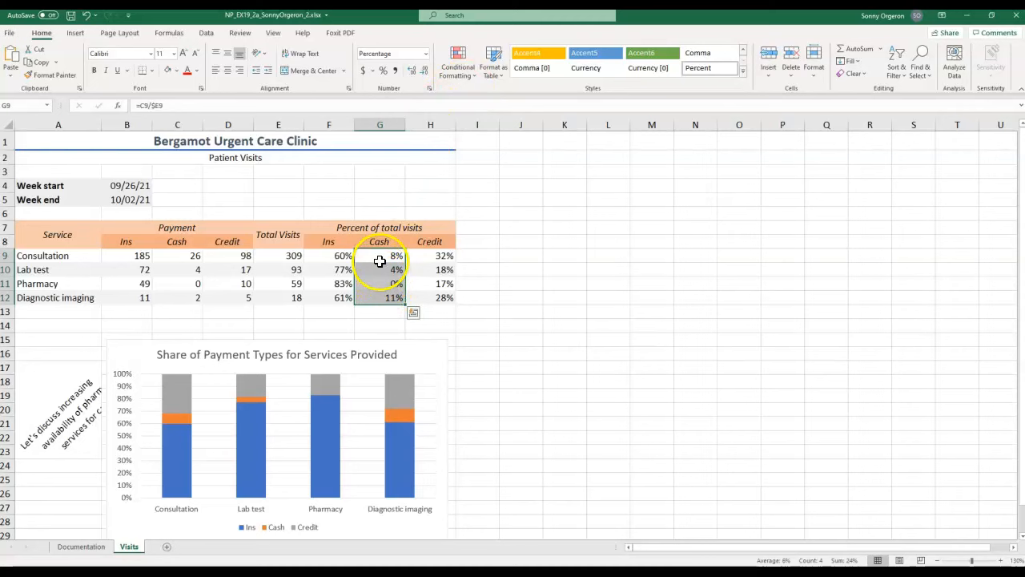
left_click(471, 78)
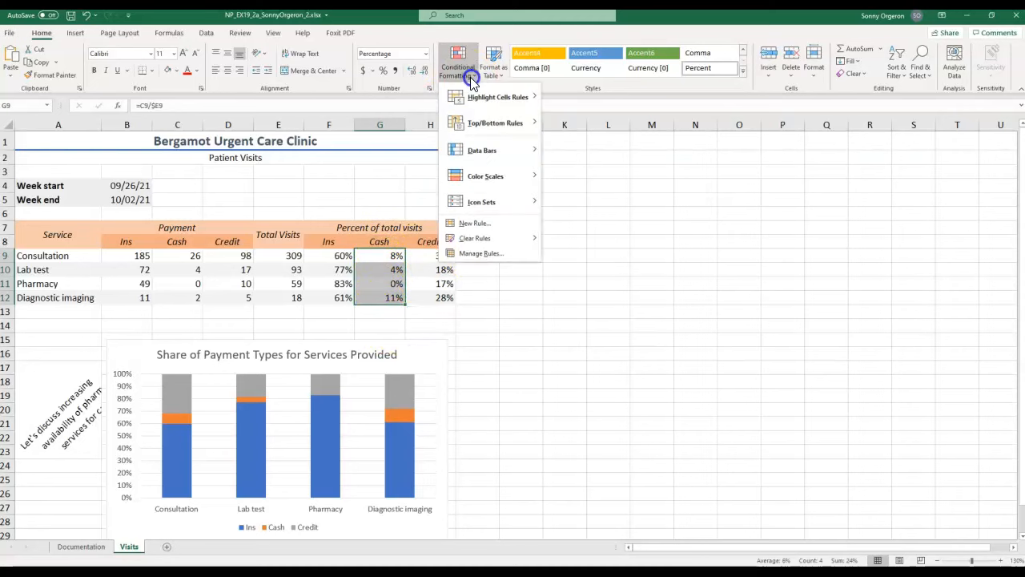
mouse_move(473, 97)
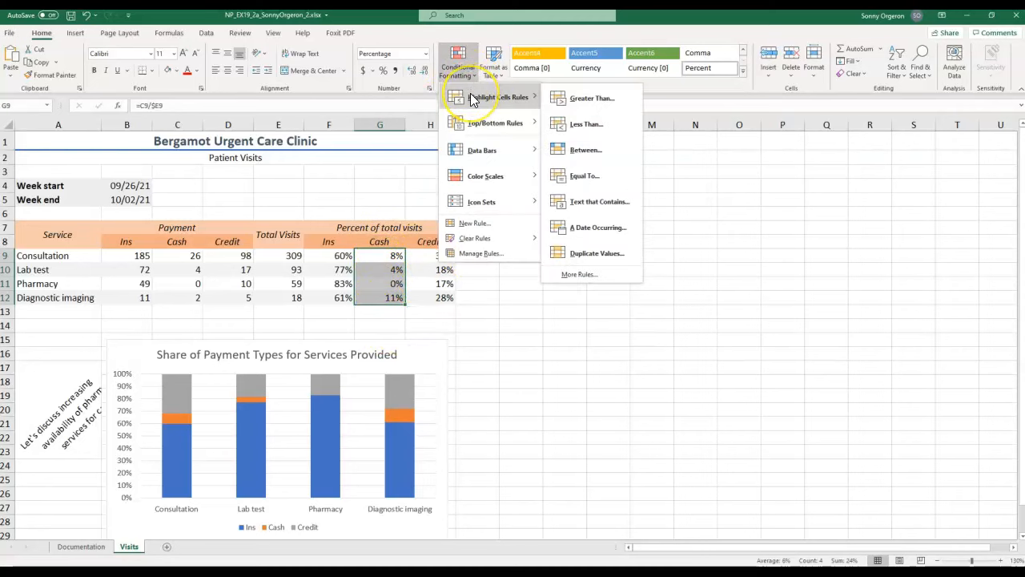
left_click(591, 125)
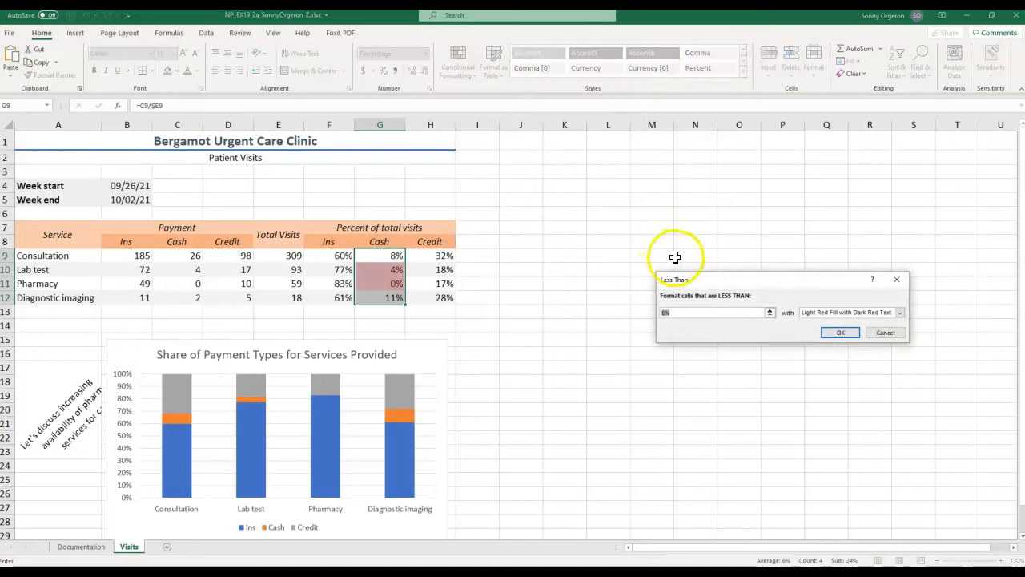
left_click_drag(728, 280, 562, 215)
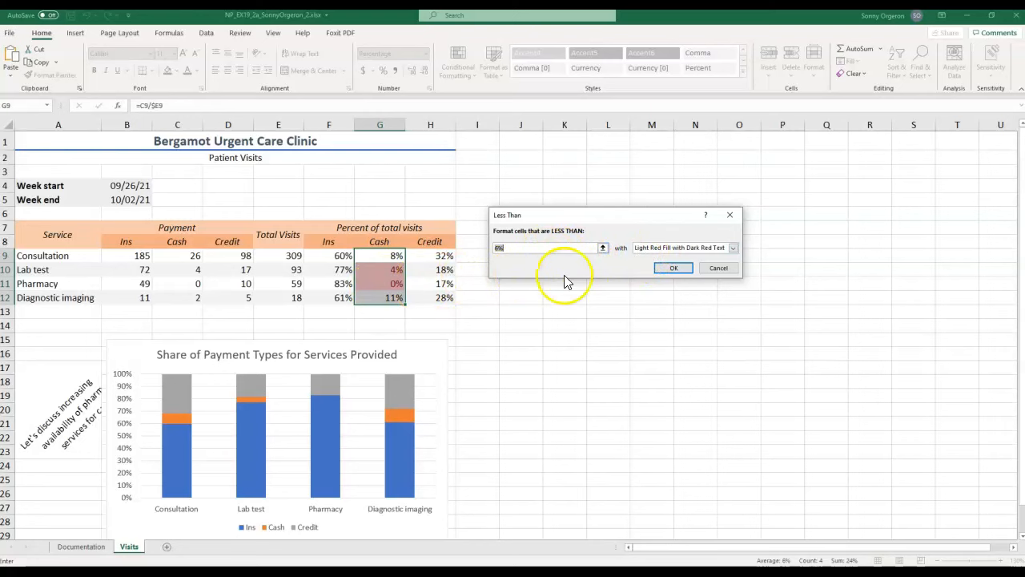
left_click(673, 270)
left_click(620, 296)
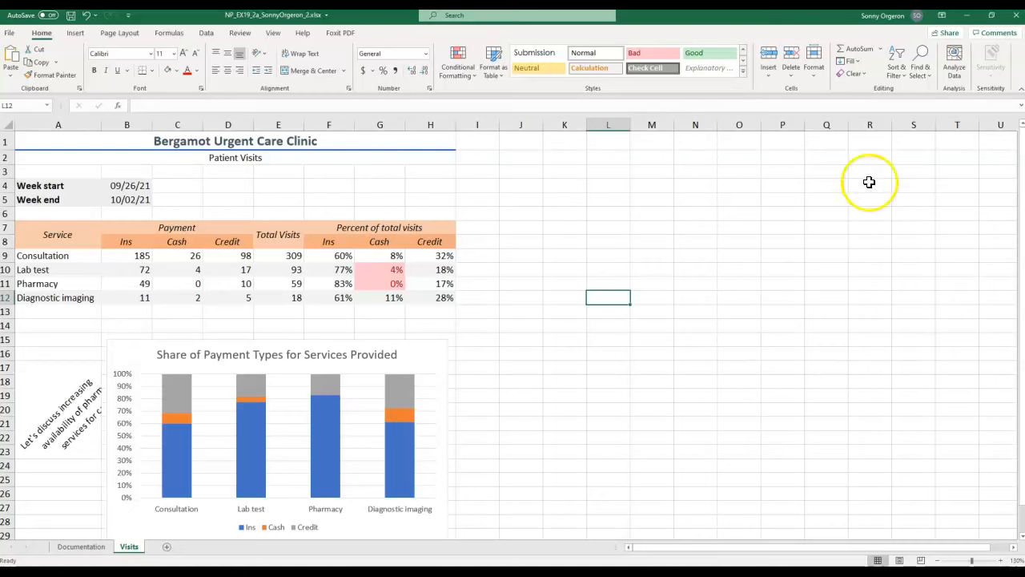
Set the text orientation of the merged pharmacy services note starting at A17 to 0 degrees
left_click_drag(40, 364, 55, 455)
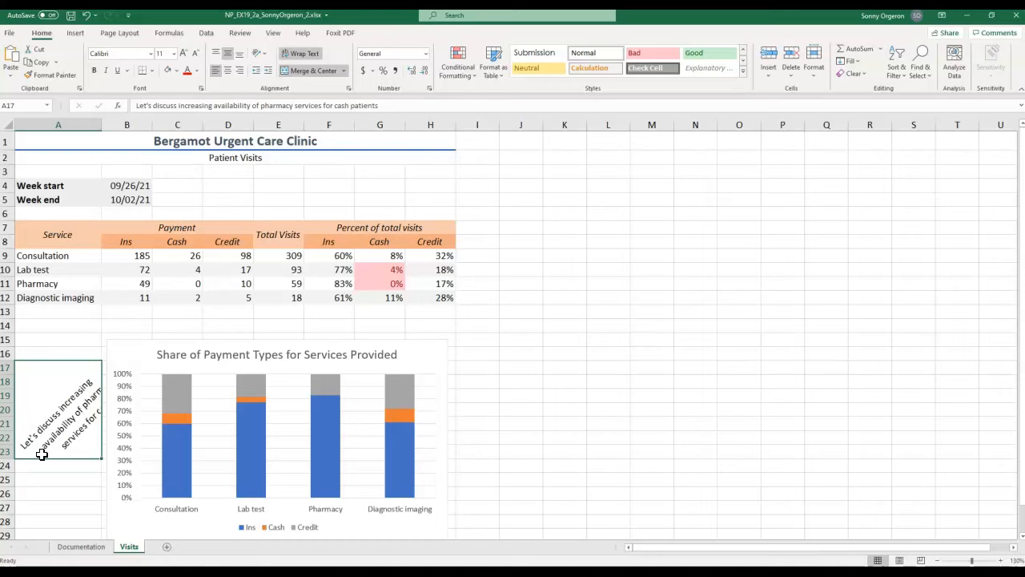
left_click(64, 387)
left_click(46, 420)
right_click(46, 421)
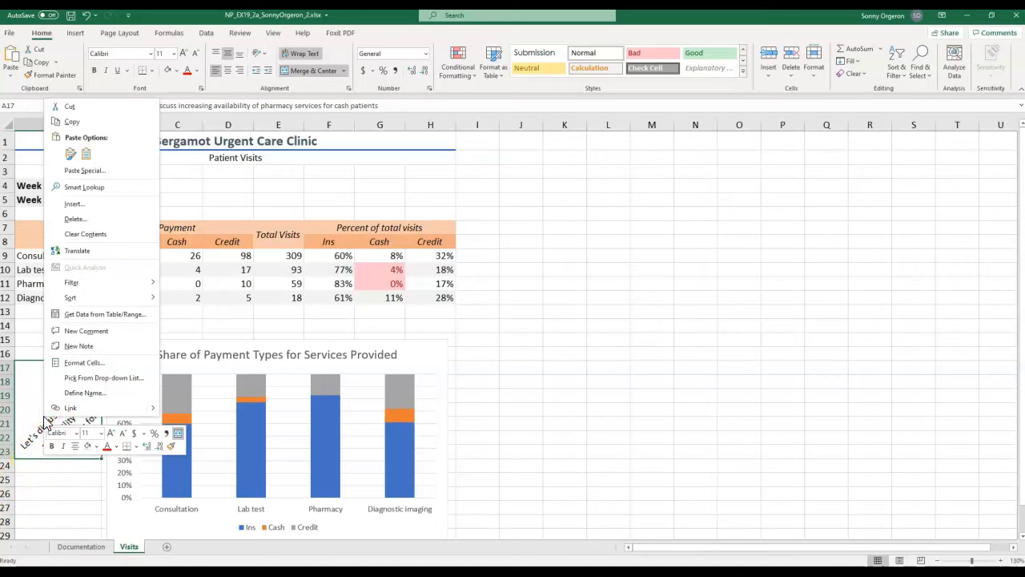
left_click(23, 407)
left_click(29, 393)
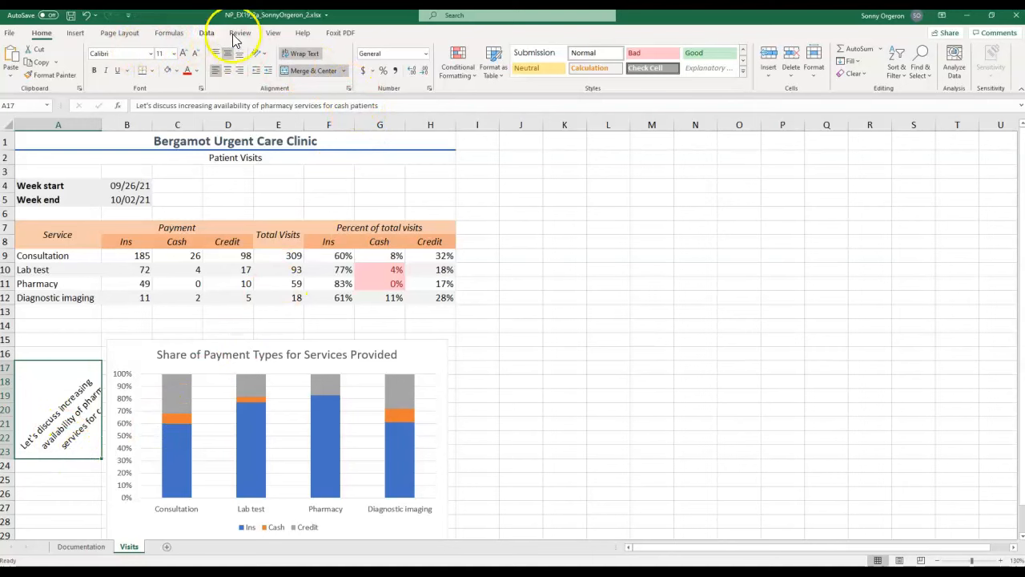
left_click(347, 89)
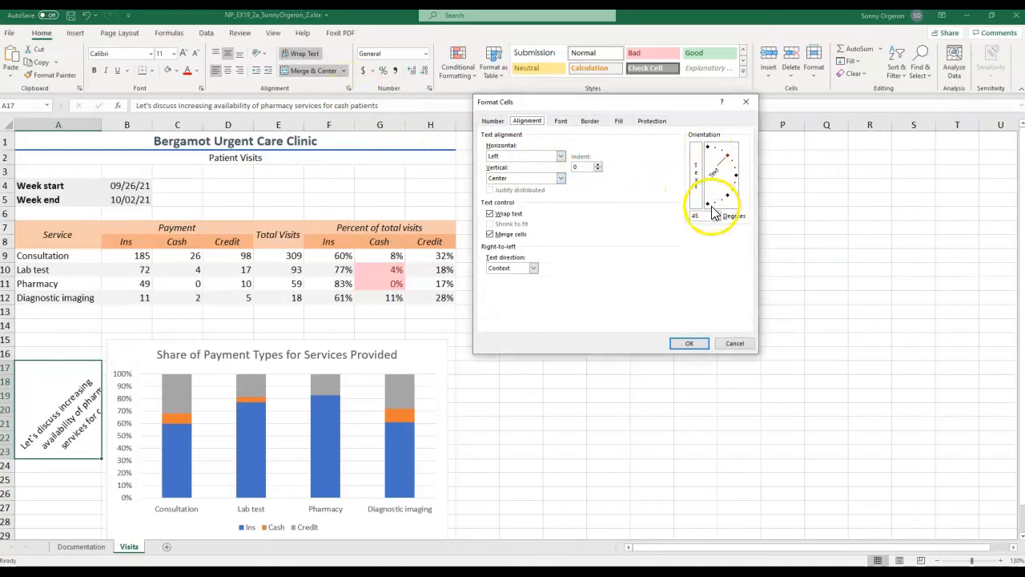
left_click_drag(703, 216, 683, 218)
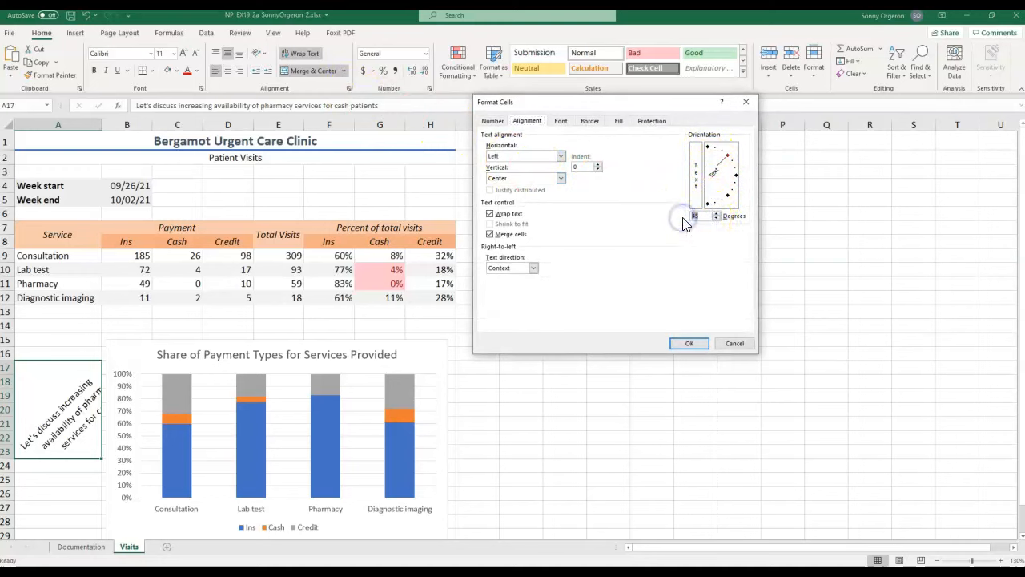
type("0")
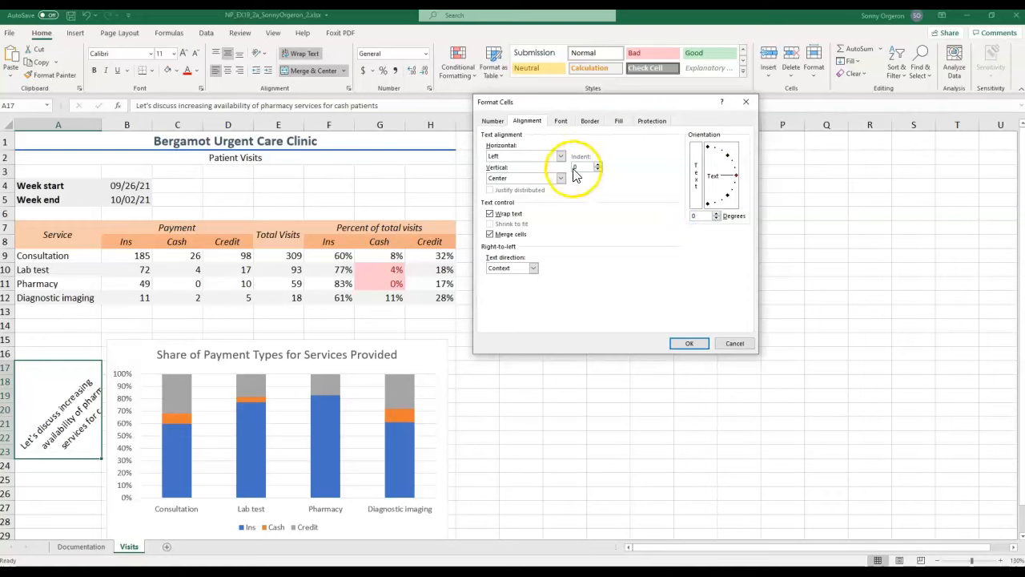
Set the note's left indent to 2 and apply the alignment formatting
left_click(598, 164)
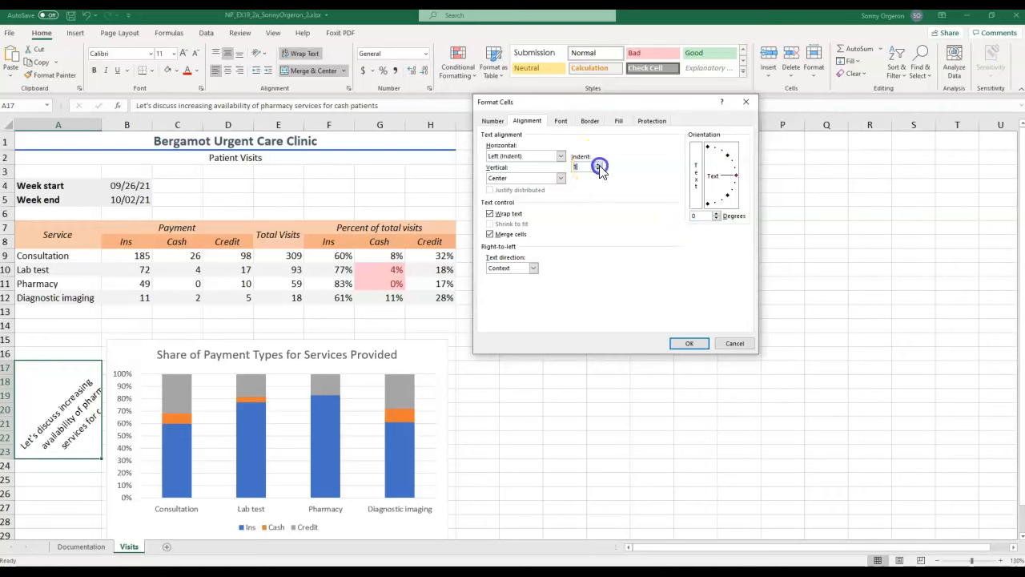
left_click(598, 164)
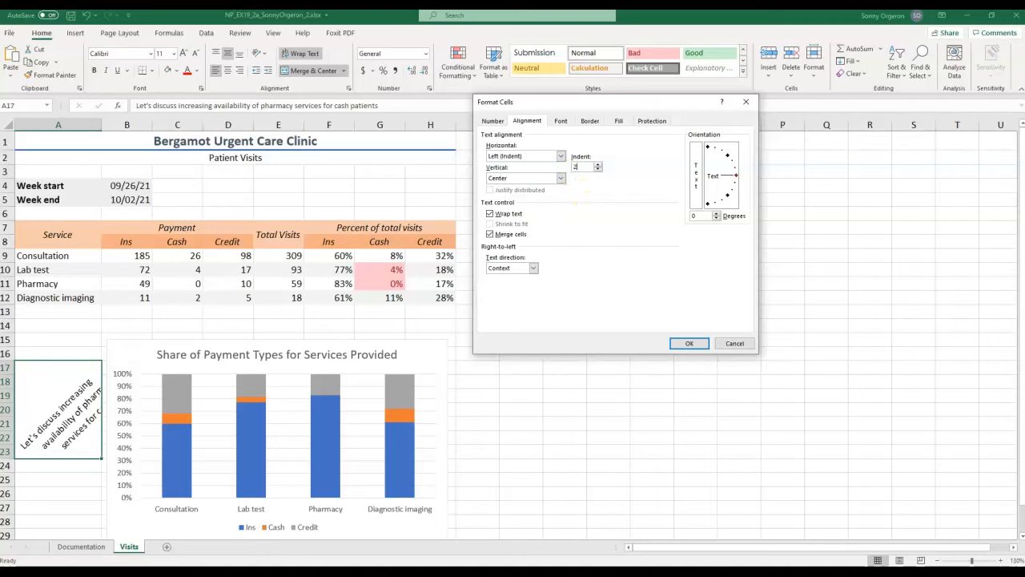
left_click(689, 345)
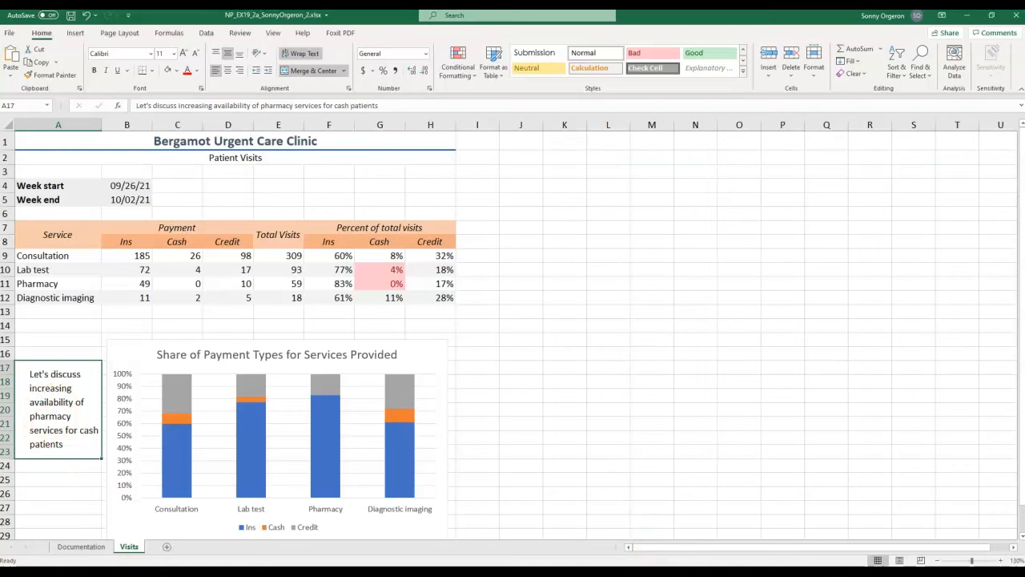
left_click(615, 268)
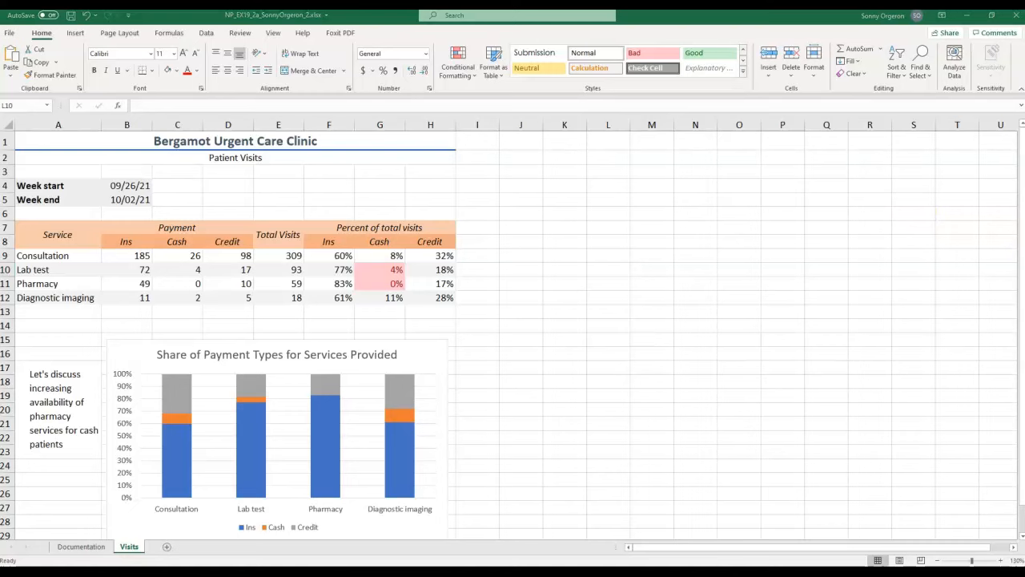
Find every "Ins" on the Visits sheet and replace them all with "Insurance"
left_click(572, 287)
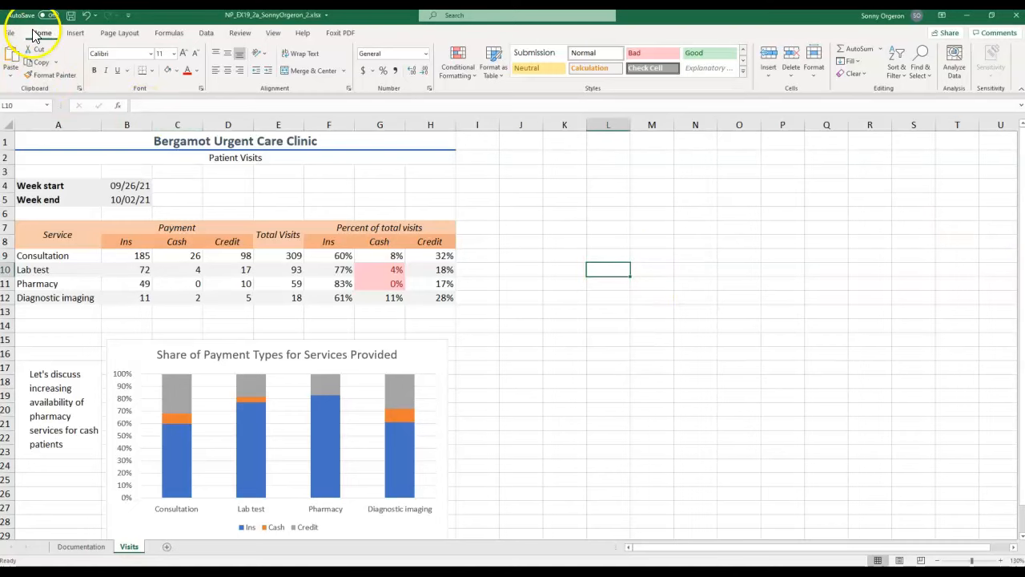
left_click(919, 72)
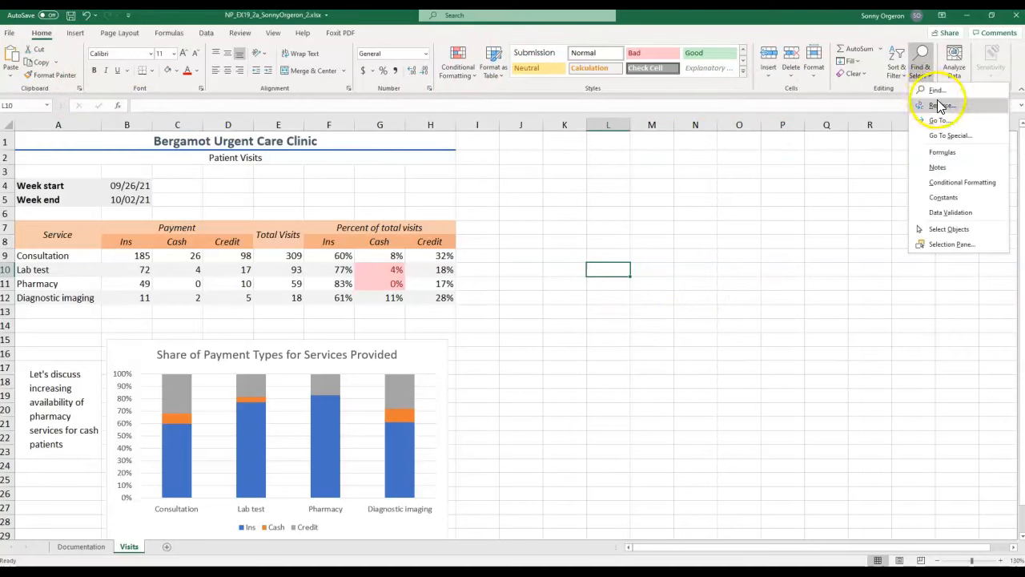
left_click(945, 104)
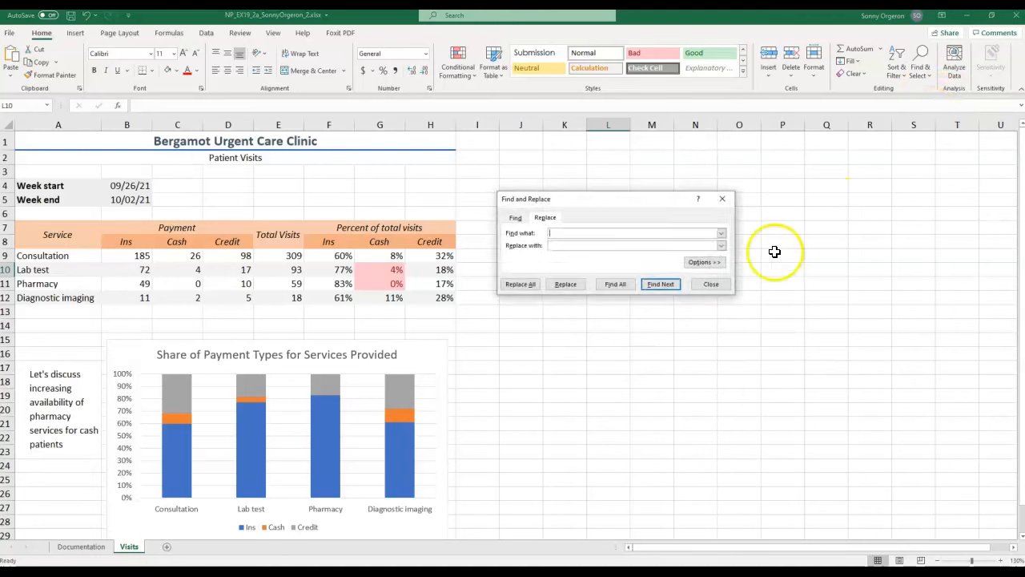
type("Ins")
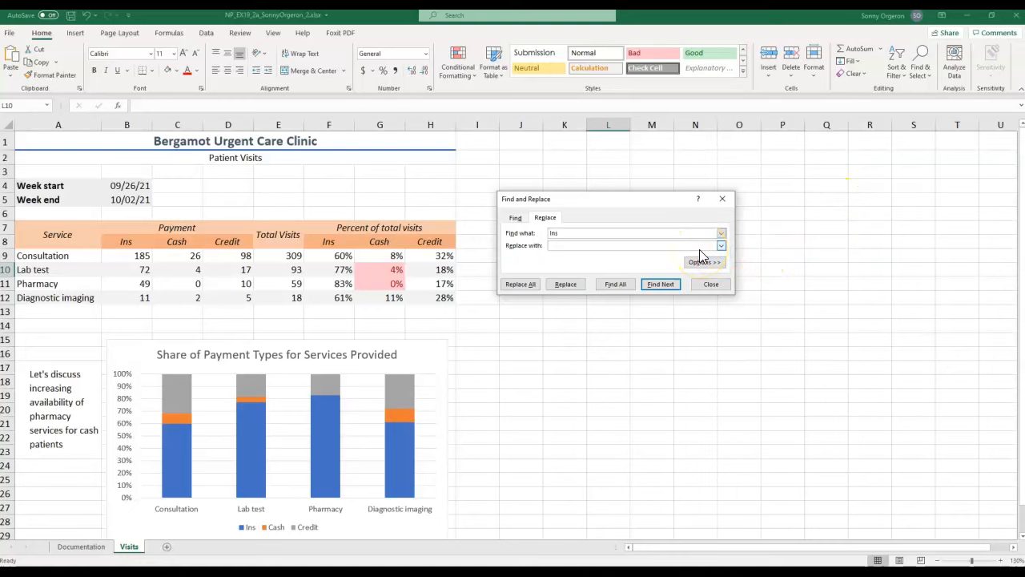
type("Insurance")
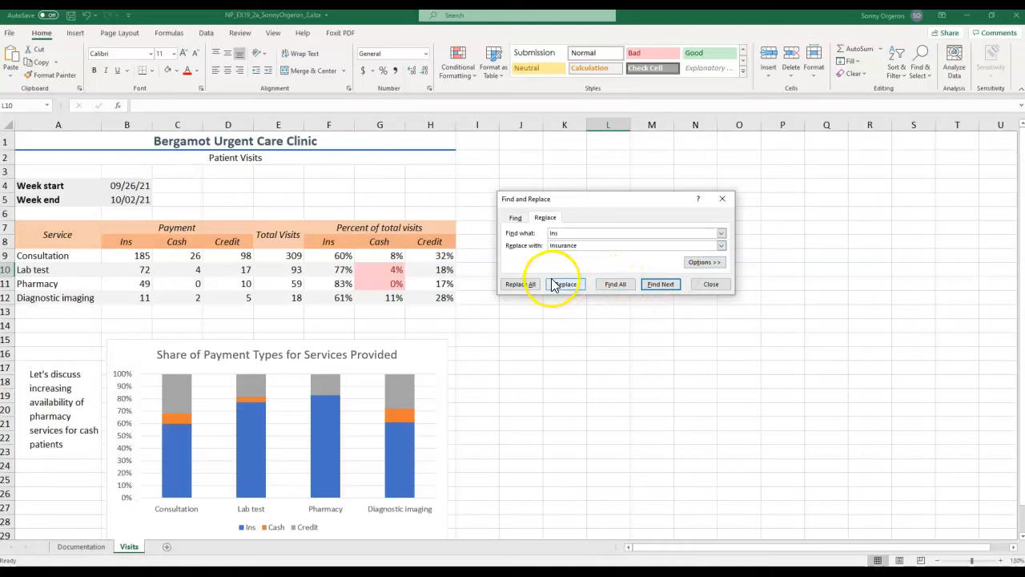
left_click(616, 285)
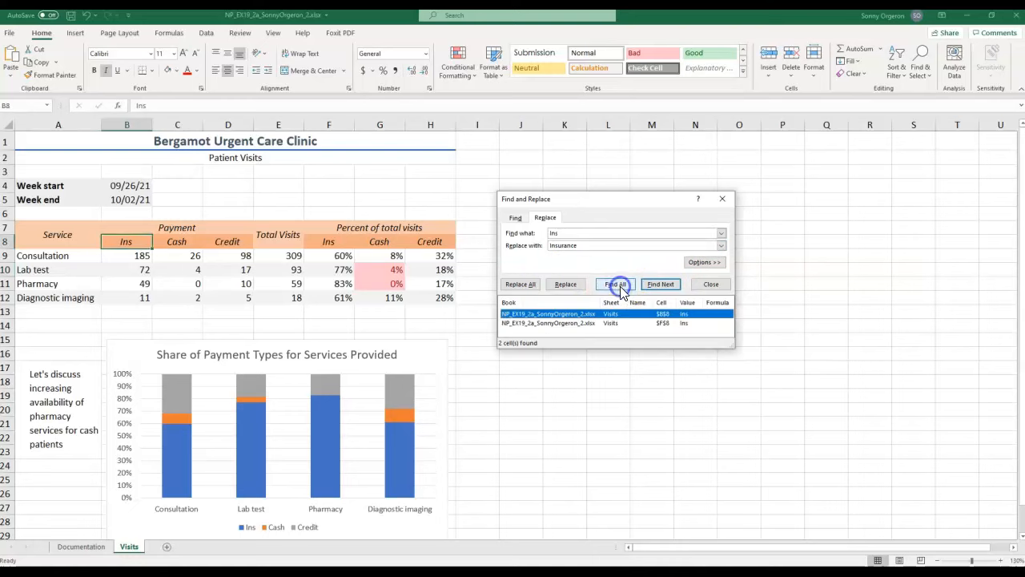
left_click_drag(732, 345, 935, 451)
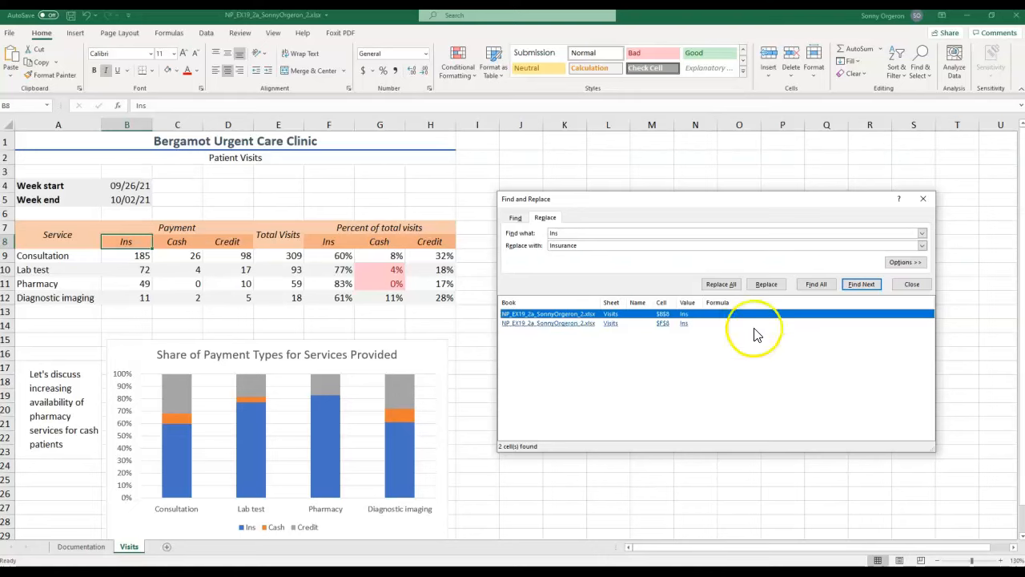
left_click(725, 287)
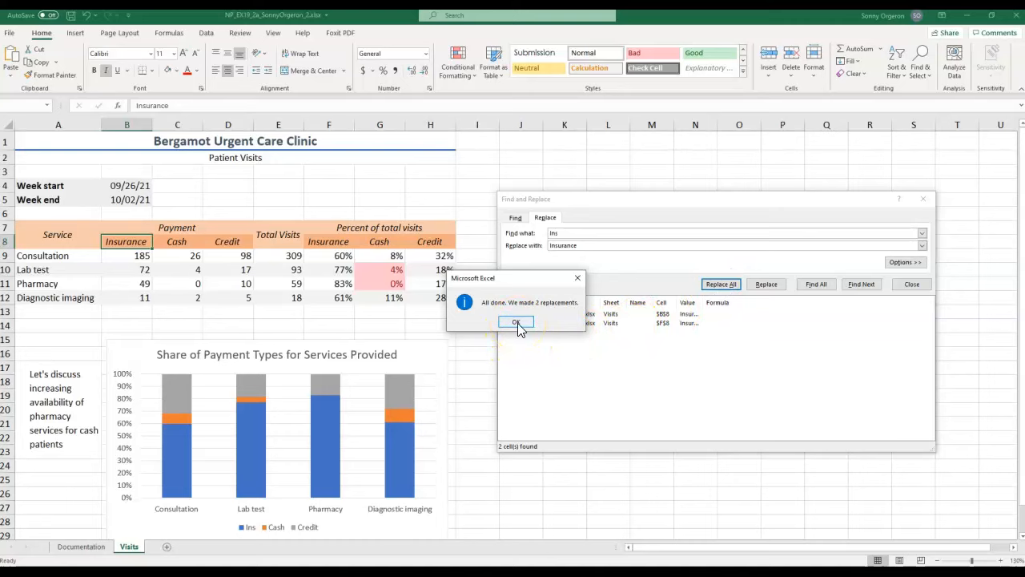
left_click(517, 322)
left_click(921, 200)
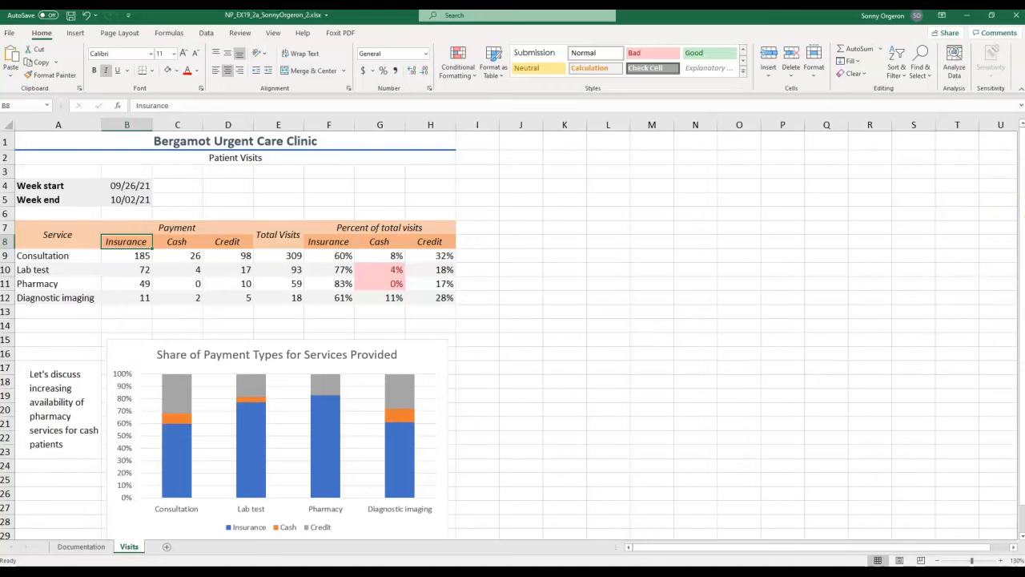
Insert a horizontal page break above row 14 and apply a preset page margin setting to the Visits sheet
left_click(8, 325)
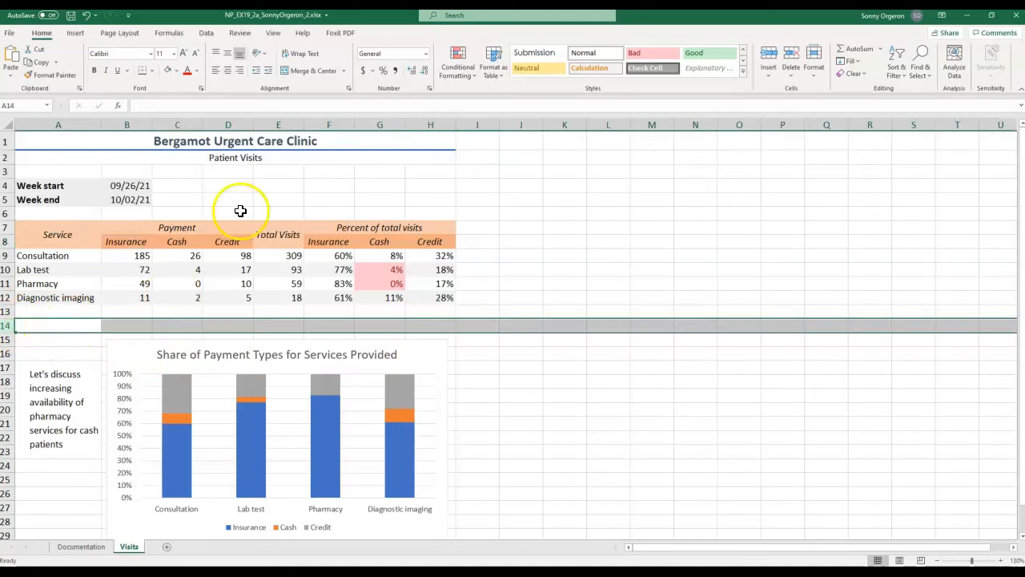
left_click(120, 33)
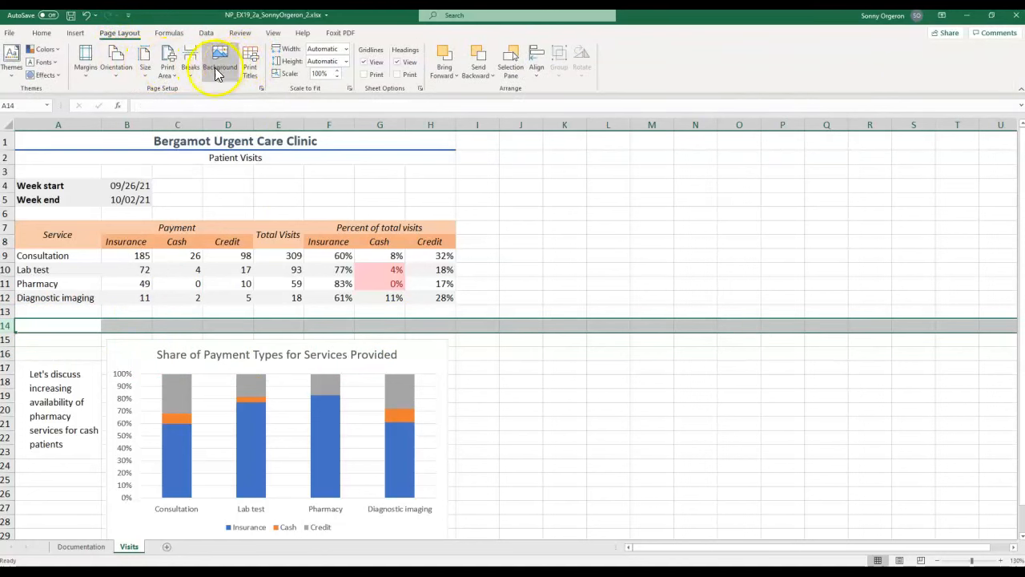
left_click(190, 69)
left_click(191, 90)
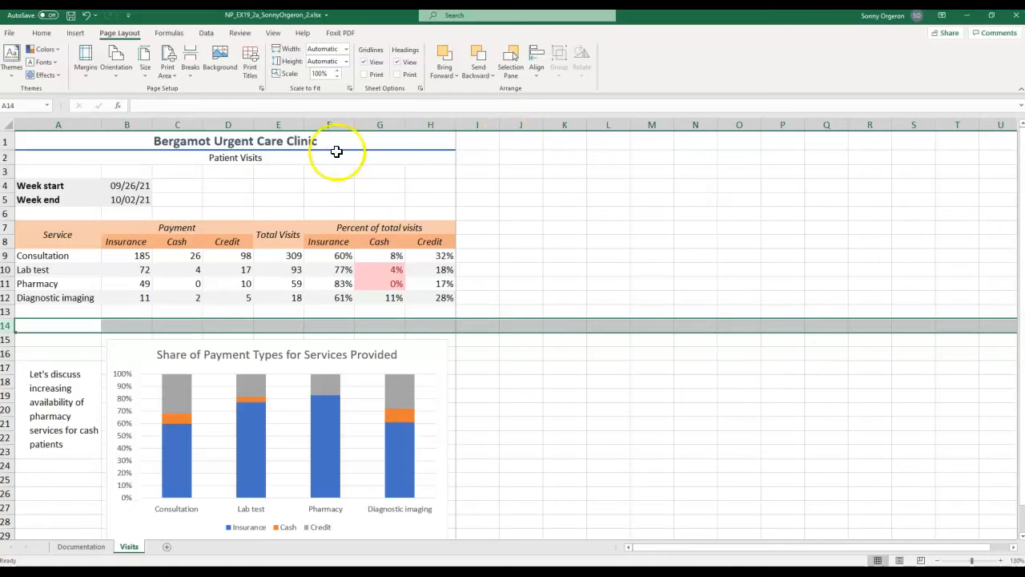
left_click(83, 71)
left_click(94, 239)
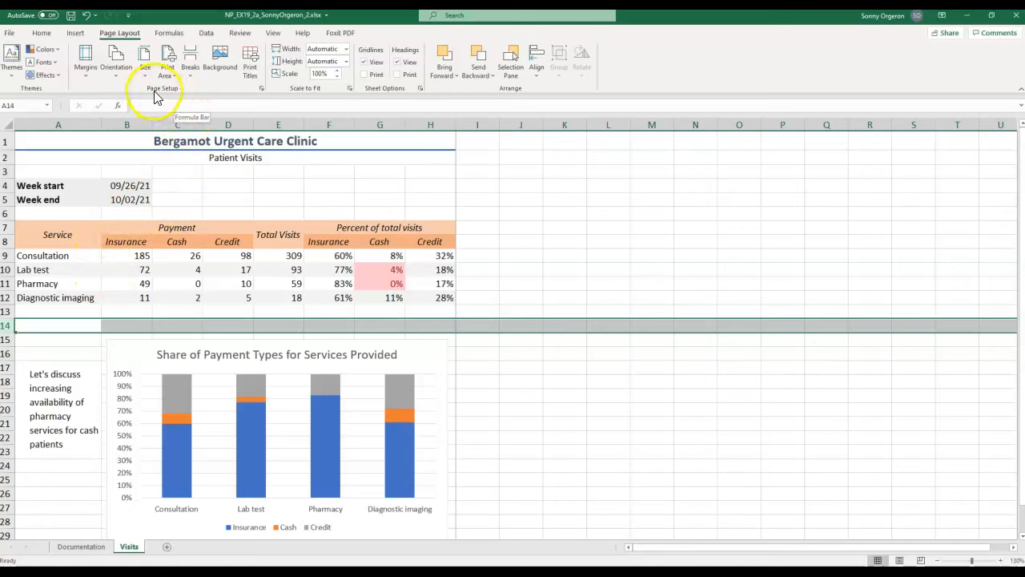
Set rows 1 and 2 ($1:$2) as print titles that repeat at the top of every page
left_click(262, 88)
left_click_drag(541, 111, 535, 180)
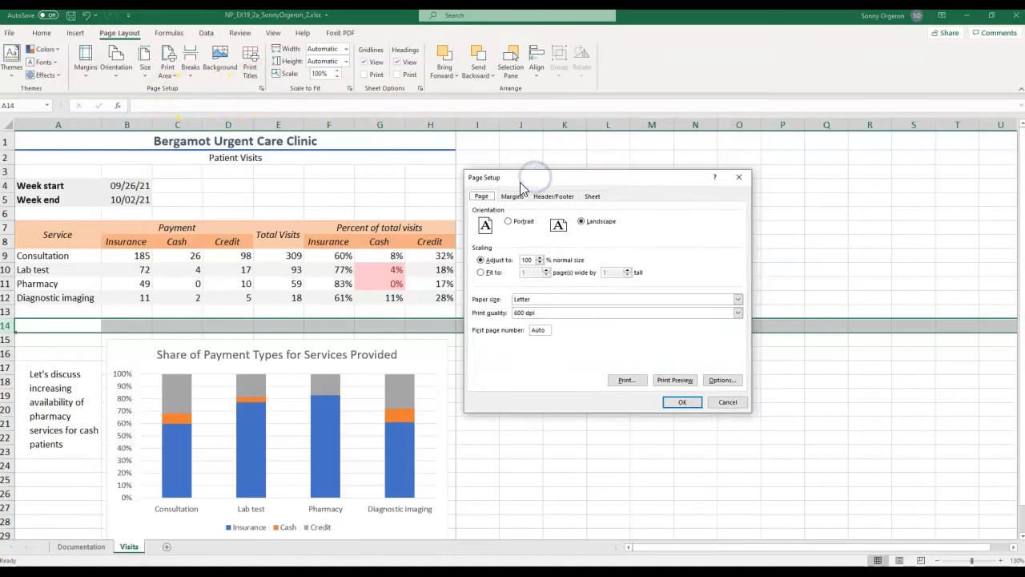
left_click(547, 199)
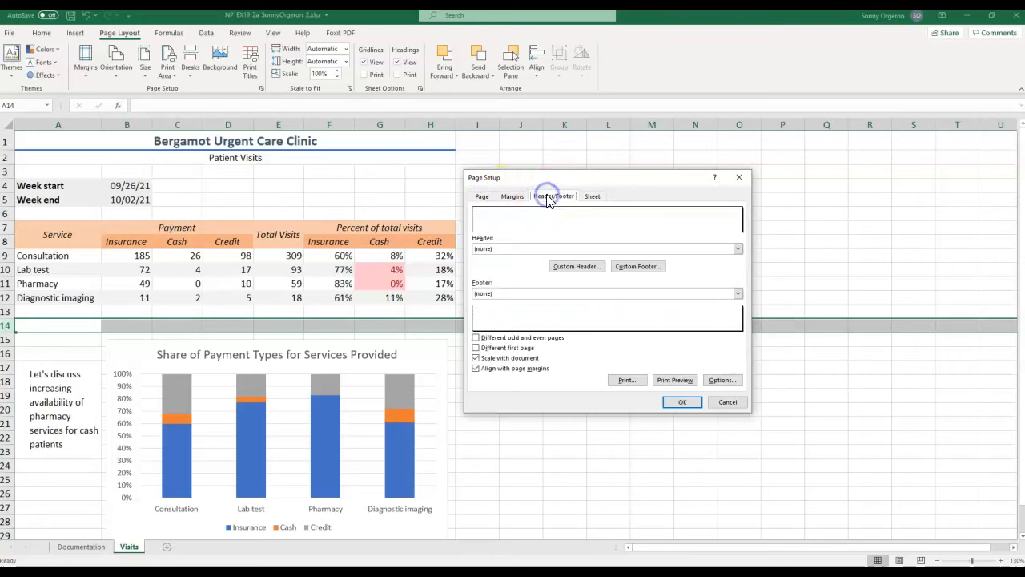
left_click(593, 196)
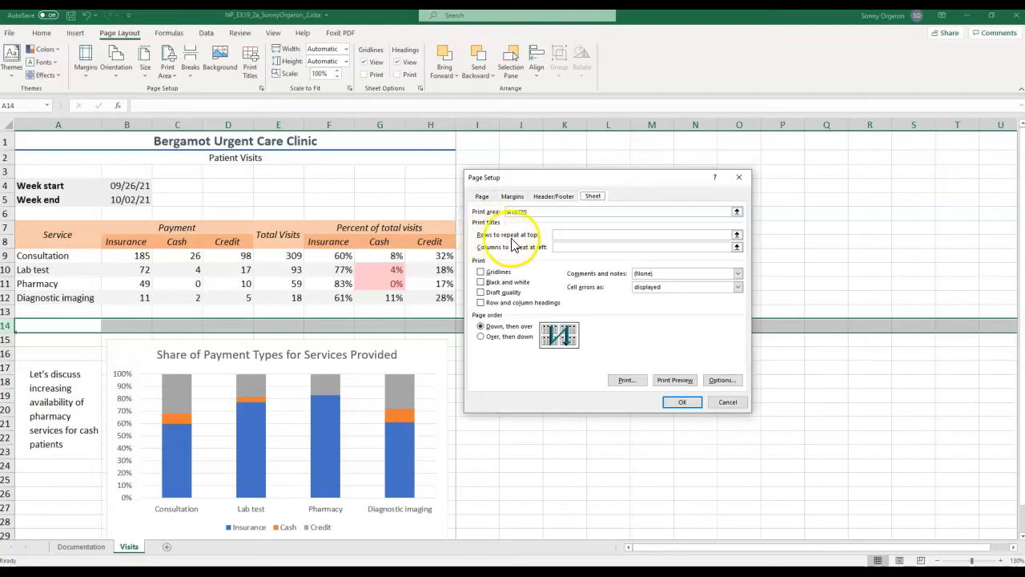
left_click(564, 235)
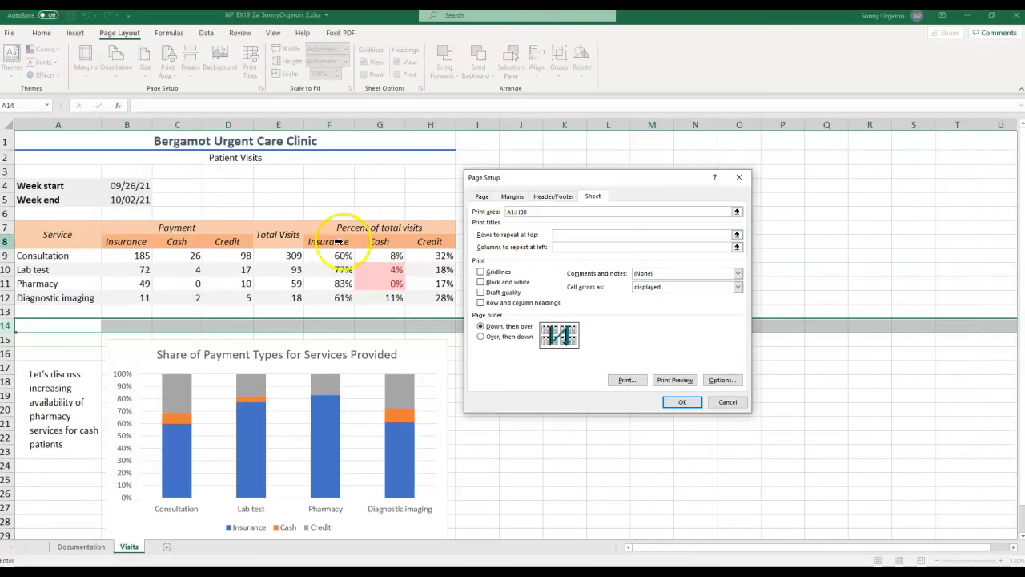
left_click(6, 141)
left_click_drag(6, 141, 6, 157)
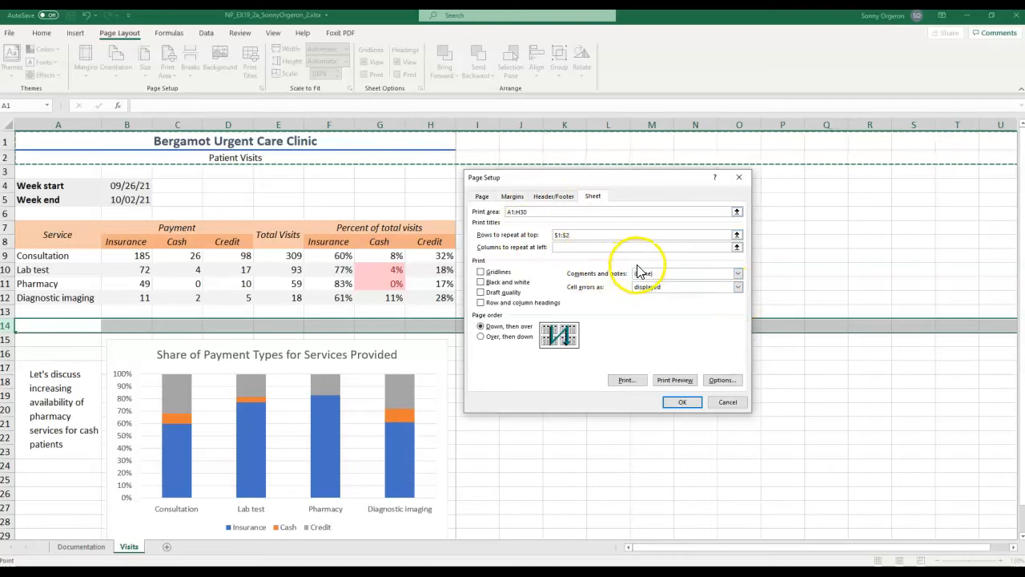
Start a custom footer for the Visits sheet and insert the page number in its left section
left_click(556, 197)
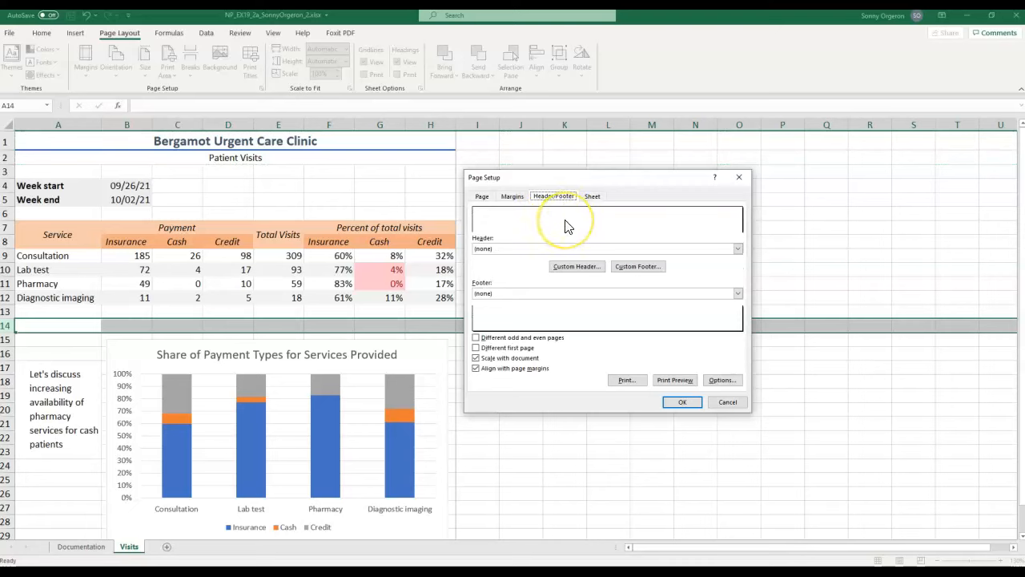
left_click(620, 268)
left_click(633, 261)
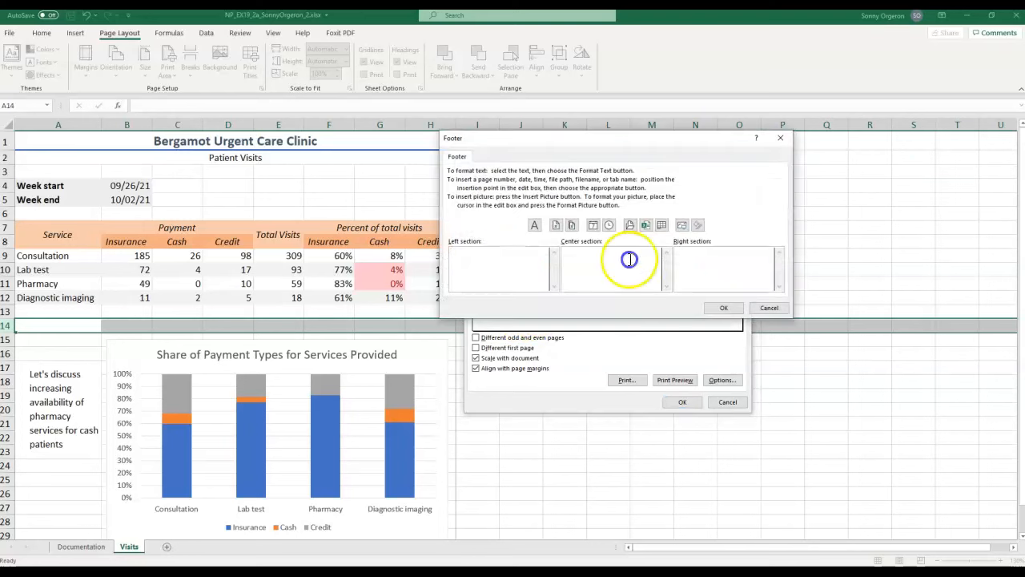
left_click(473, 255)
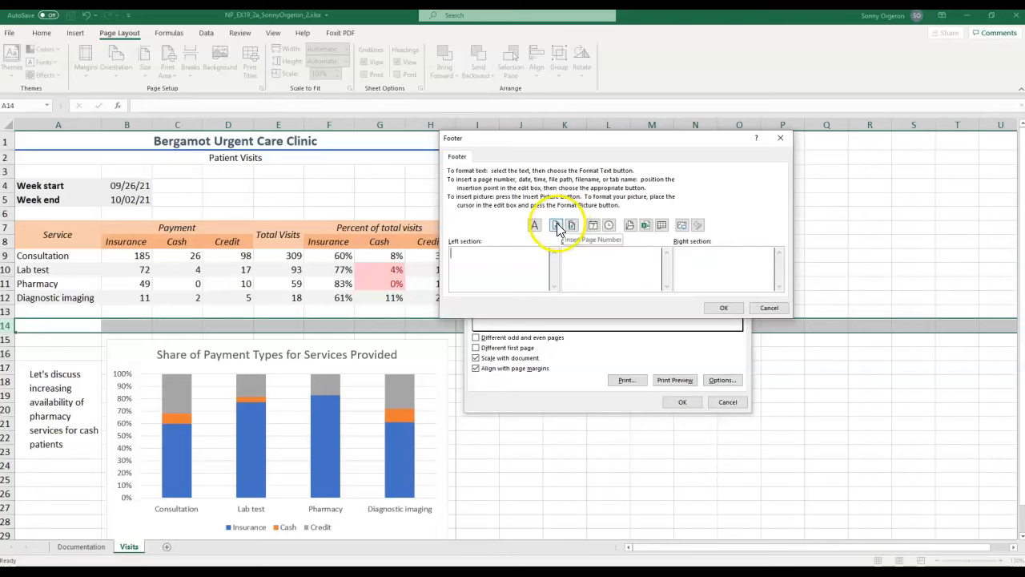
left_click(556, 227)
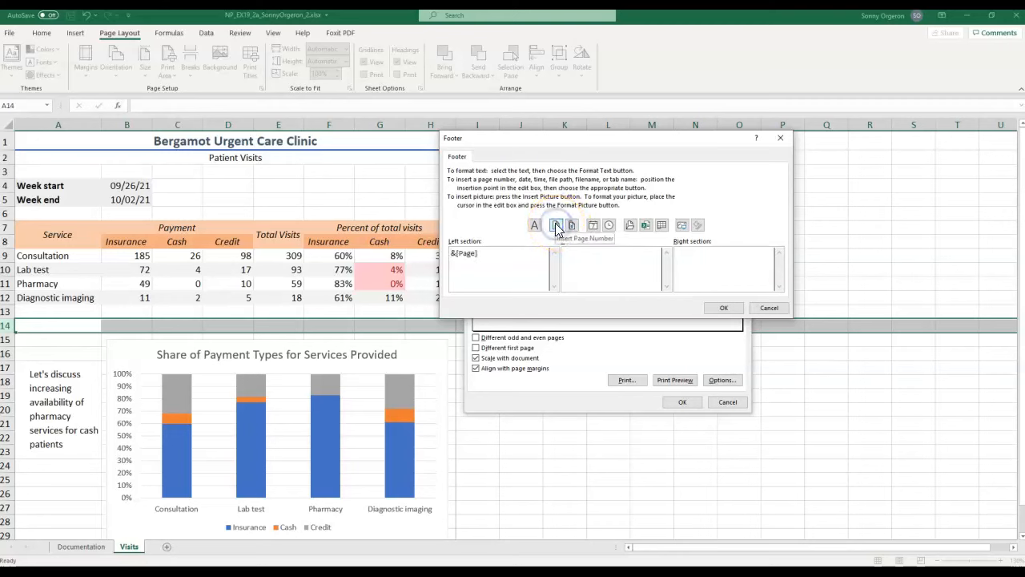
Insert the sheet name in the footer's center section and apply the footer and page setup
left_click(600, 258)
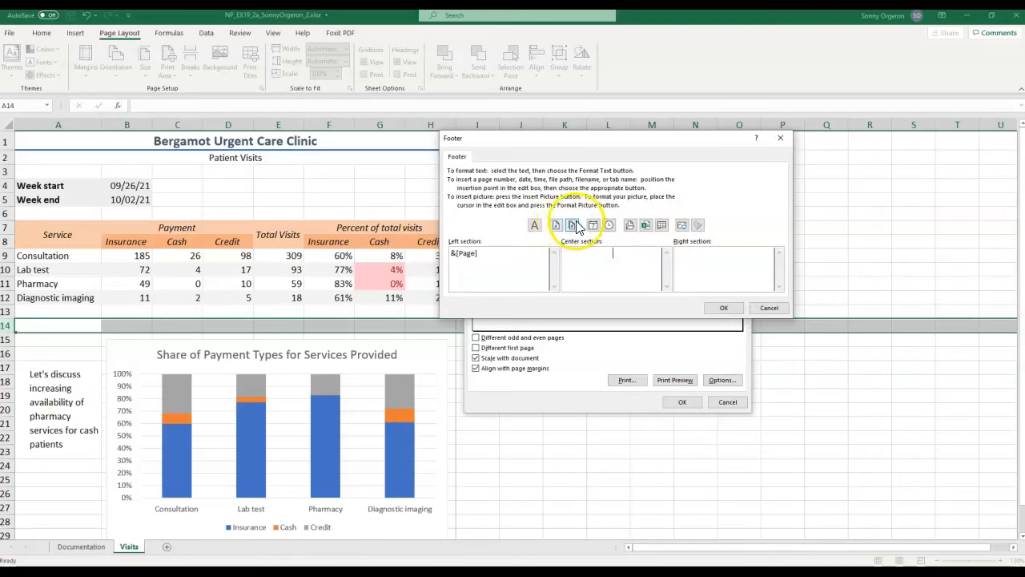
left_click(662, 226)
left_click(708, 262)
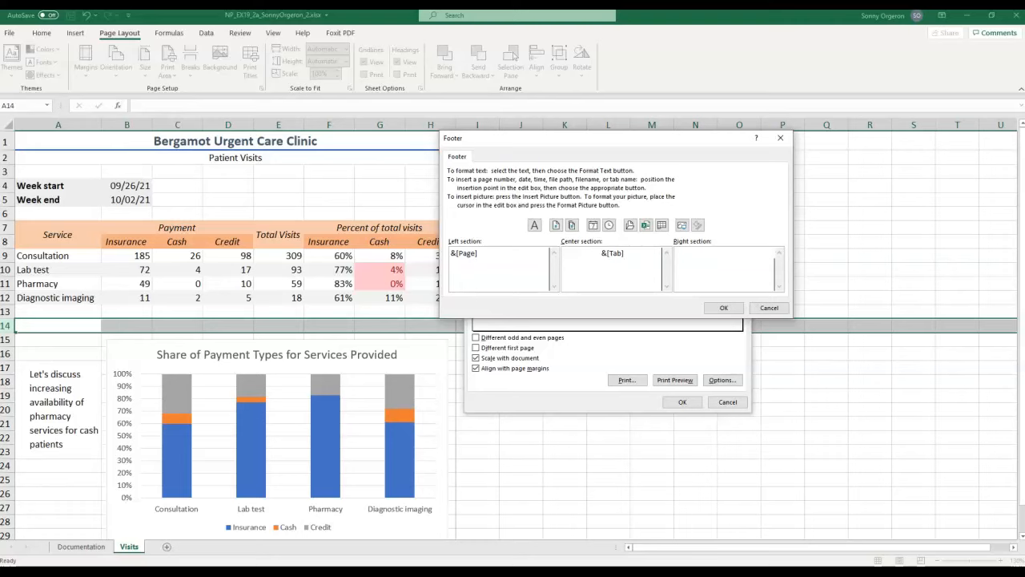
left_click(724, 308)
left_click(682, 401)
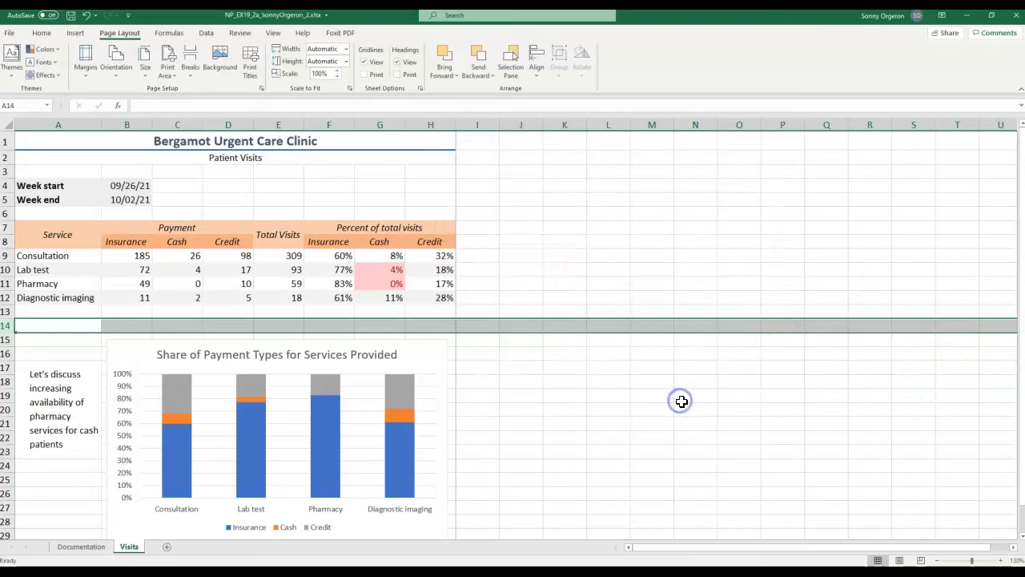
Review both pages of the Visits sheet in the print preview, checking the page break, repeated titles and footer
scroll(304, 417, "down", 3)
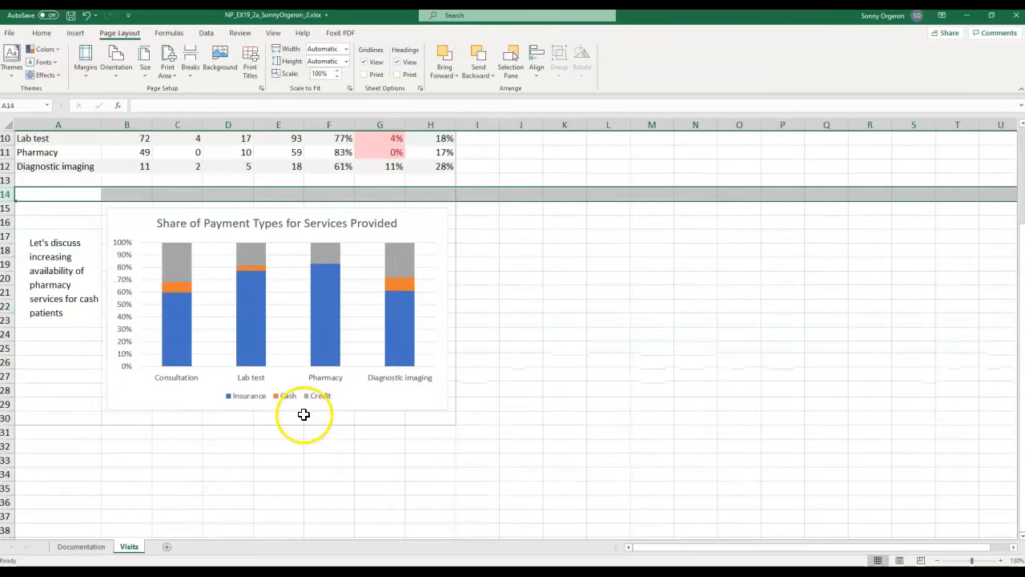
scroll(304, 415, "up", 3)
mouse_move(319, 426)
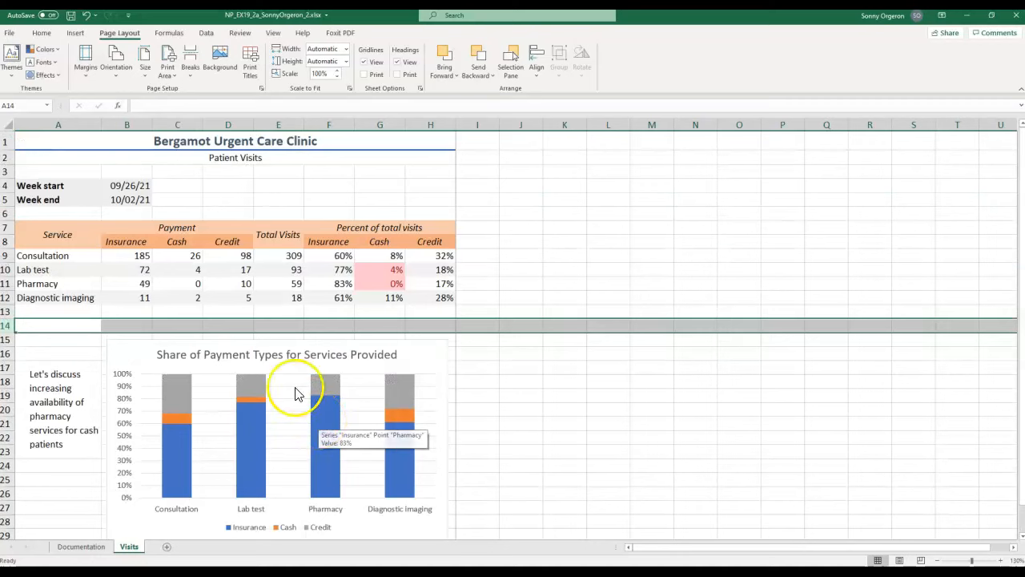
left_click(43, 35)
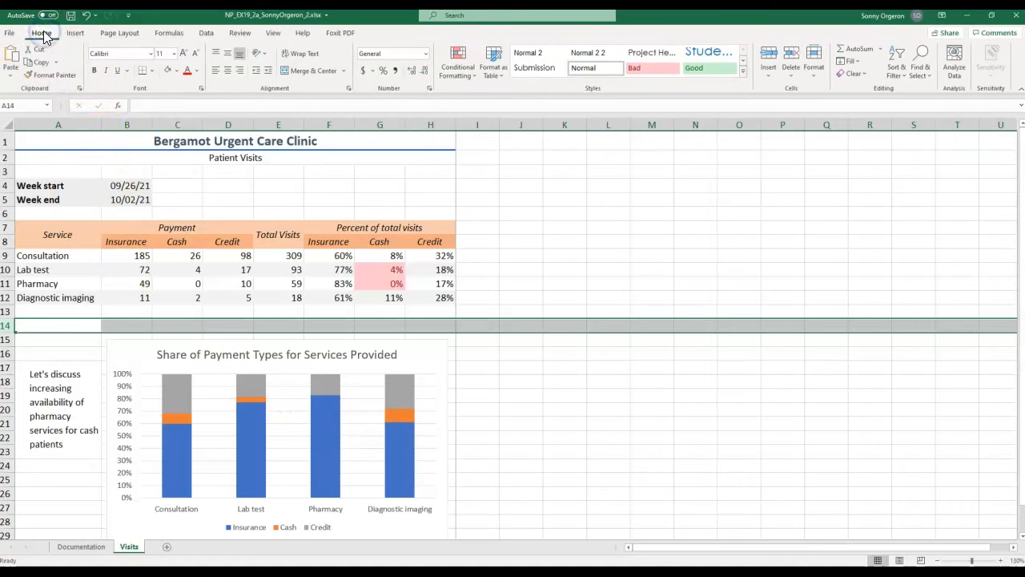
left_click(15, 37)
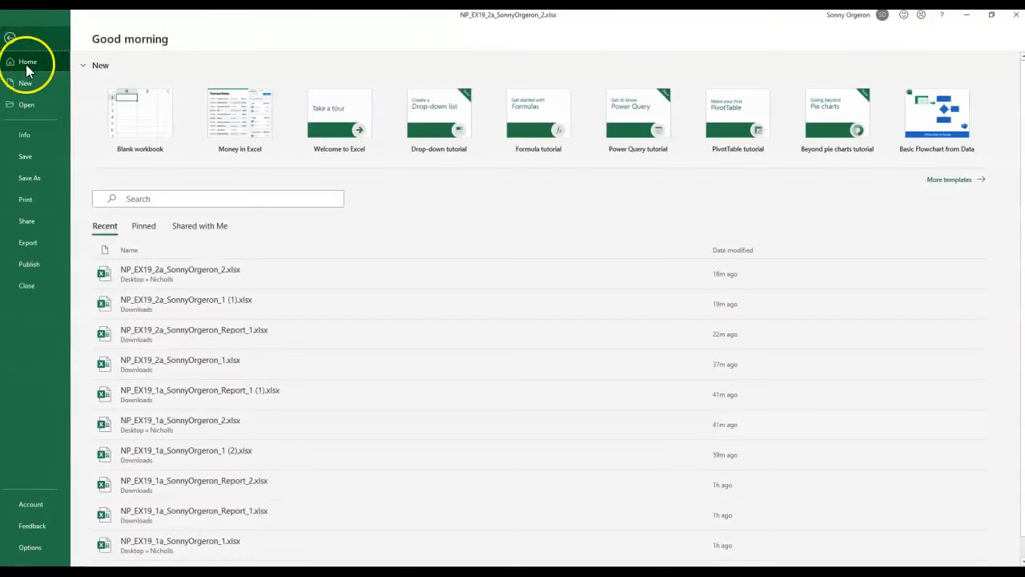
left_click(26, 202)
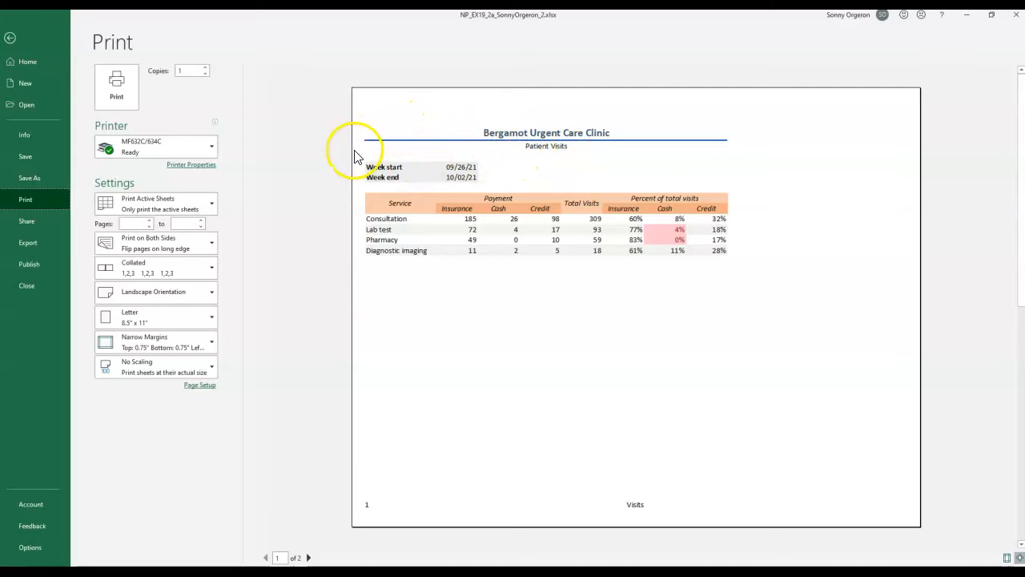
left_click(308, 557)
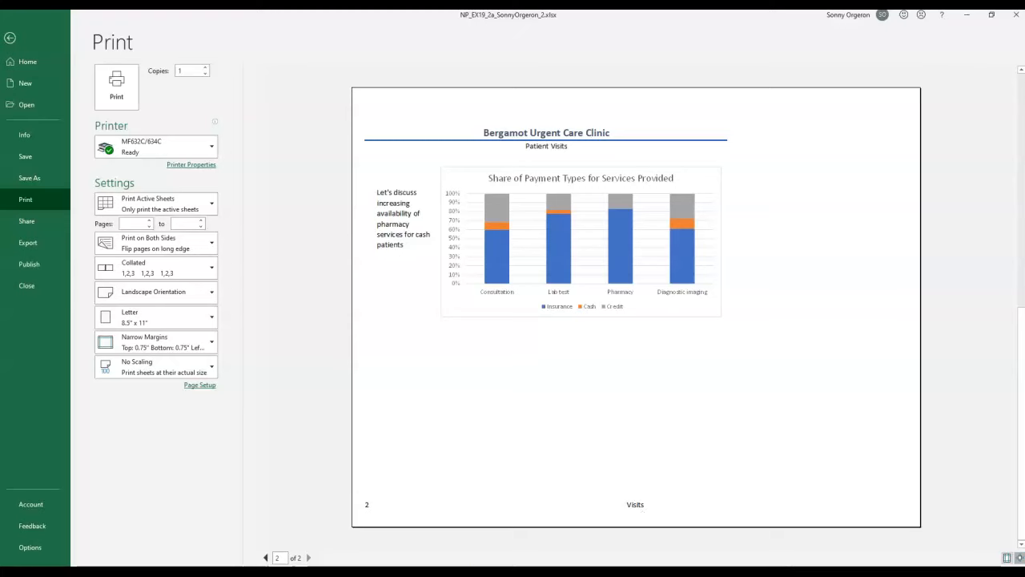
left_click(266, 558)
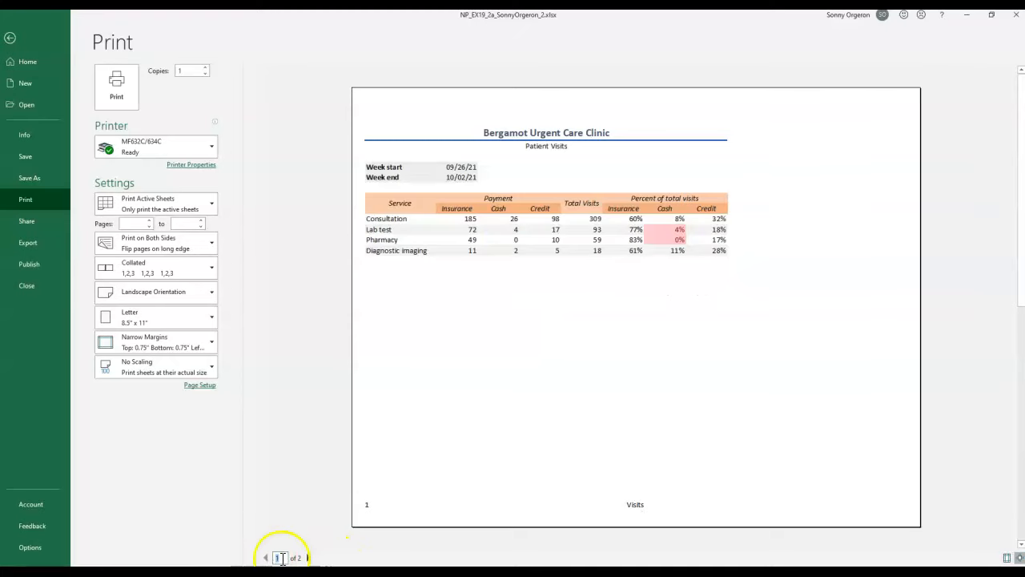
left_click(309, 557)
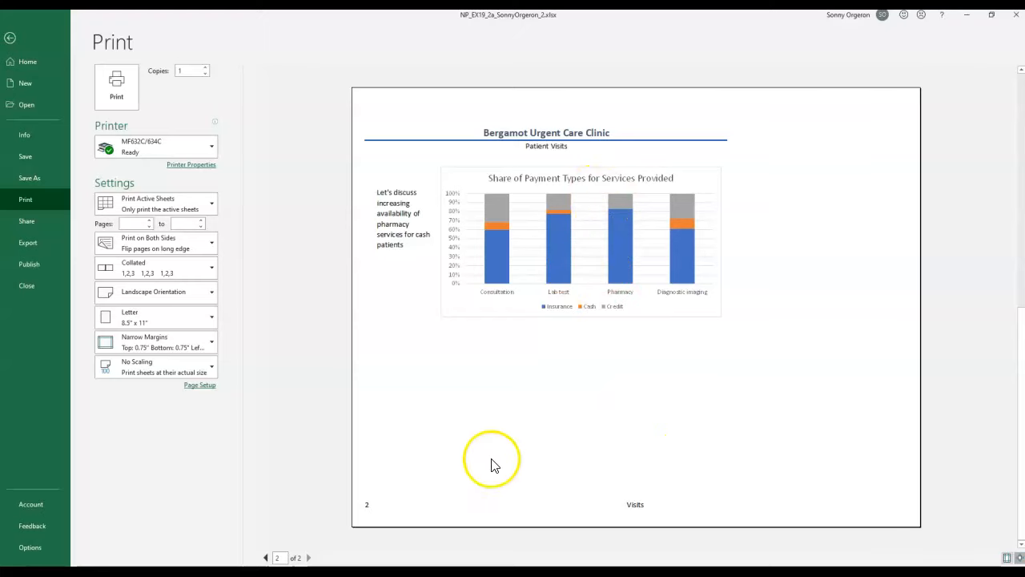
left_click(267, 557)
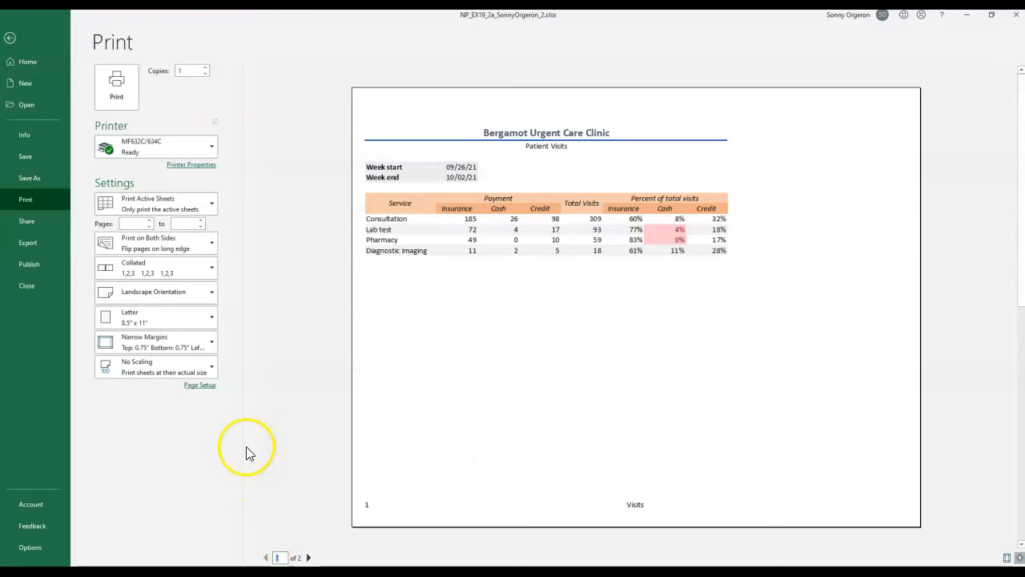
Center the Visits sheet horizontally on the printed page and try the vertical centering option
left_click(199, 384)
left_click_drag(602, 175, 607, 264)
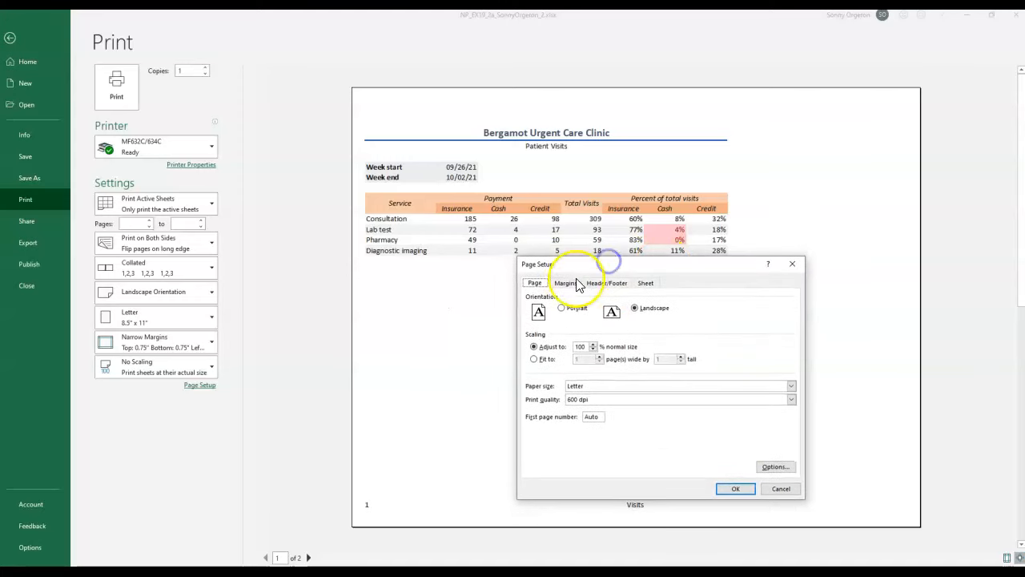
left_click(569, 284)
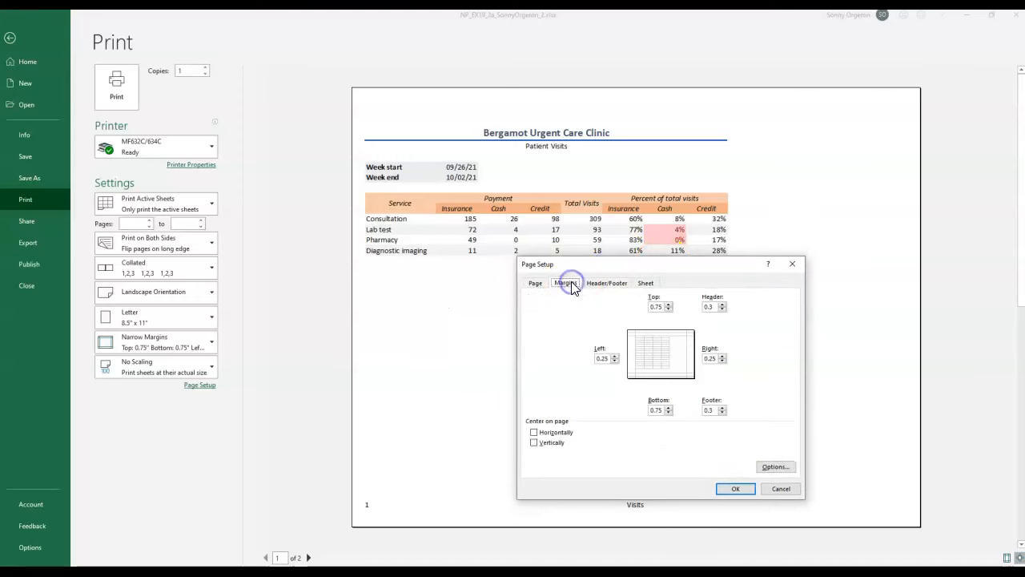
left_click(534, 434)
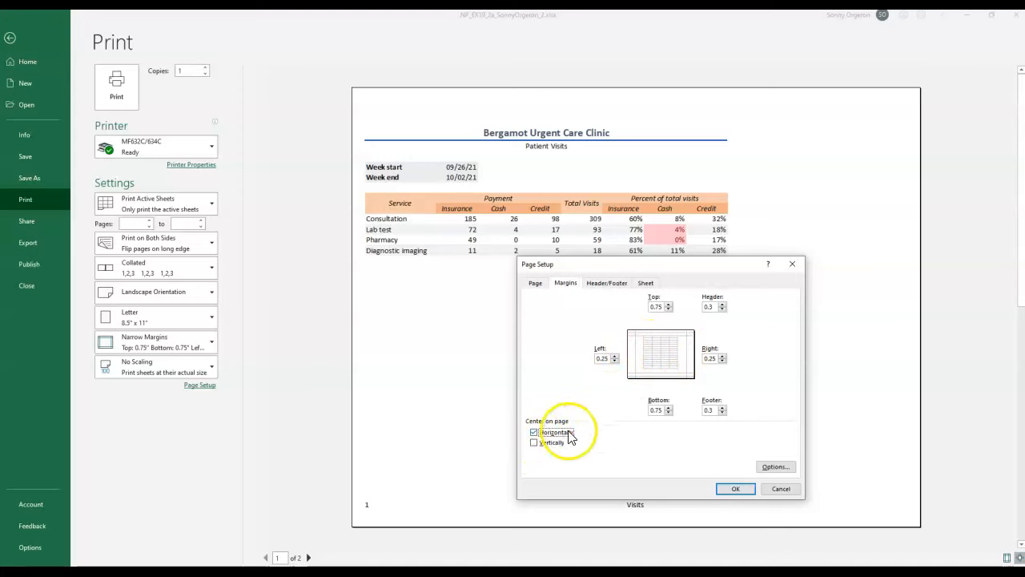
left_click(534, 443)
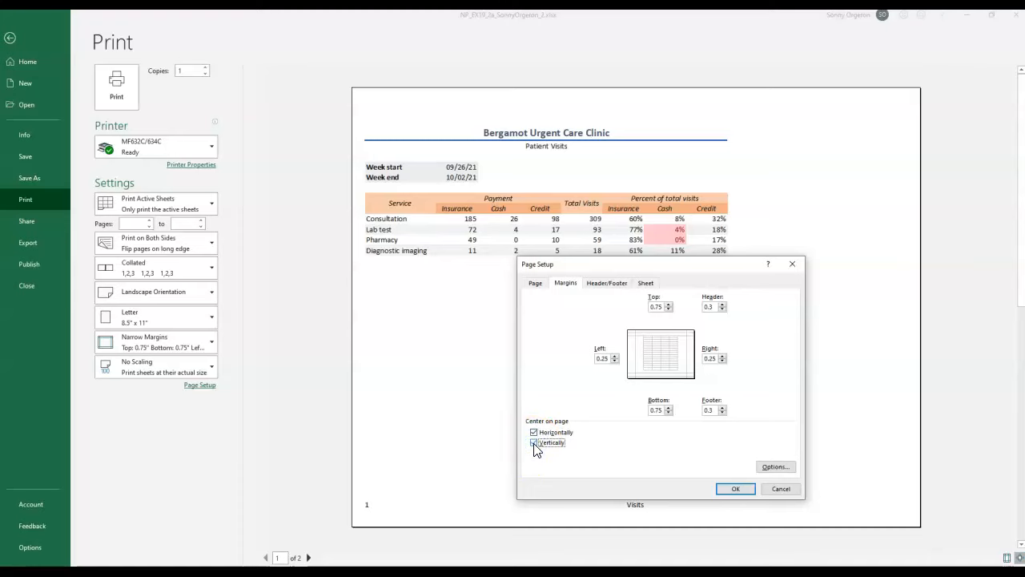
left_click(736, 489)
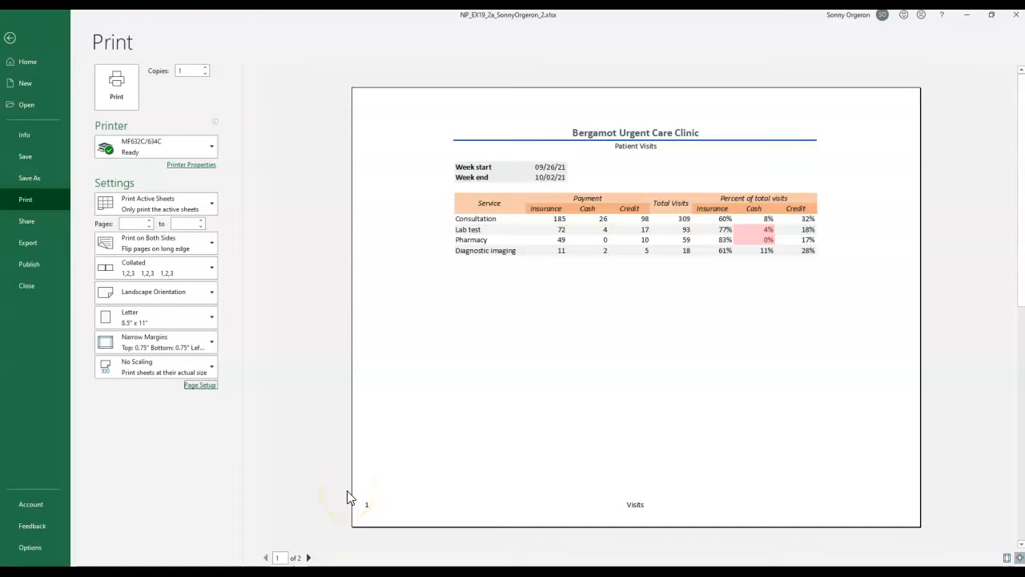
Turn off horizontal centering for the Visits sheet's printed pages
left_click(200, 385)
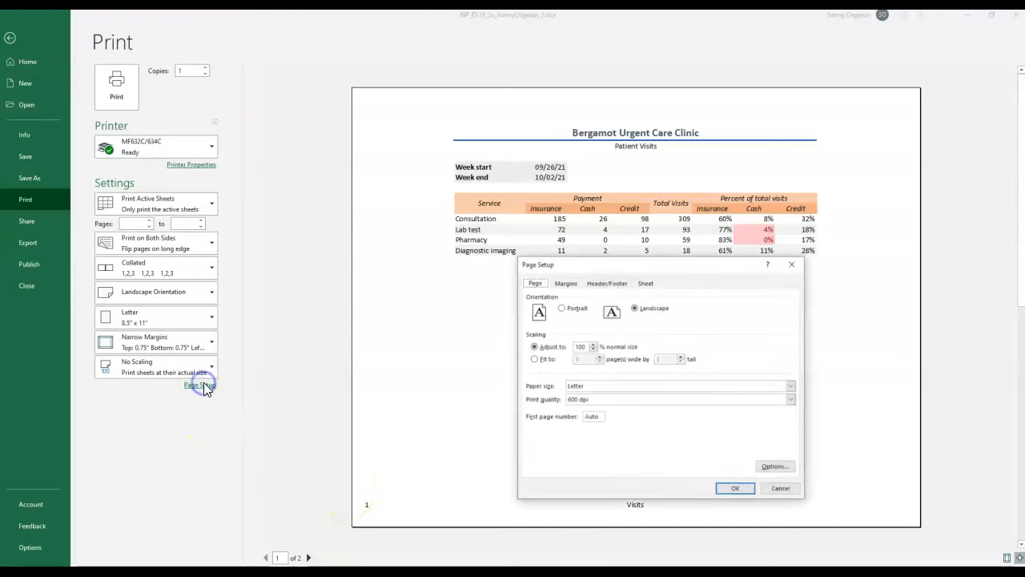
left_click(609, 283)
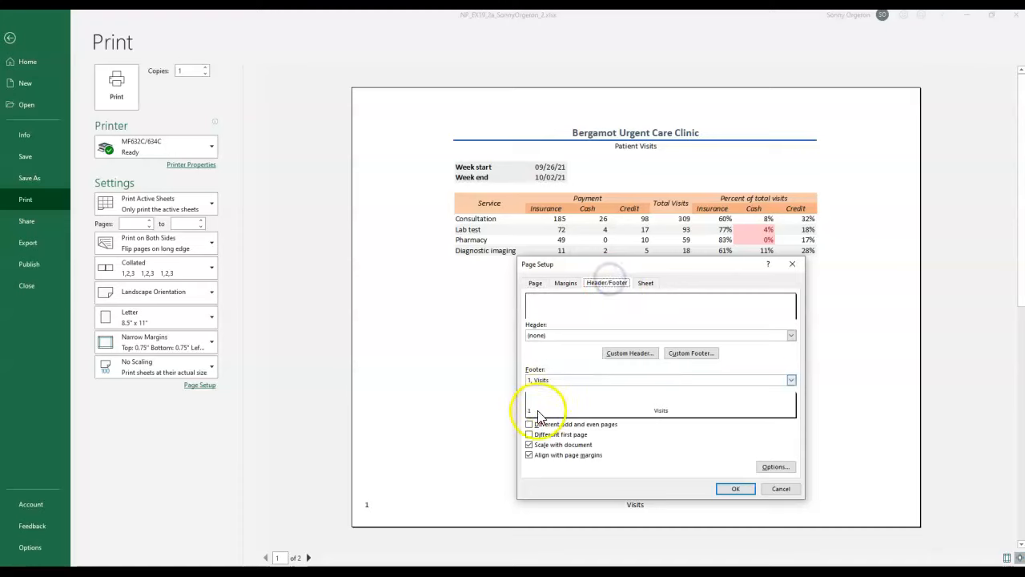
left_click(571, 283)
left_click(533, 431)
left_click(731, 489)
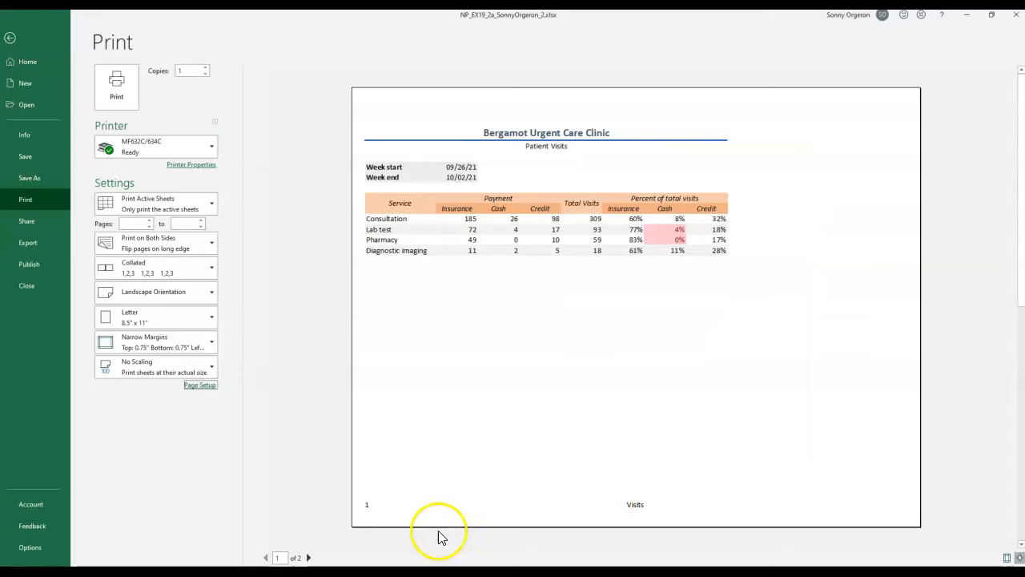
Save the workbook under its current file name in the Nicholls desktop folder, replacing the existing copy
left_click(10, 38)
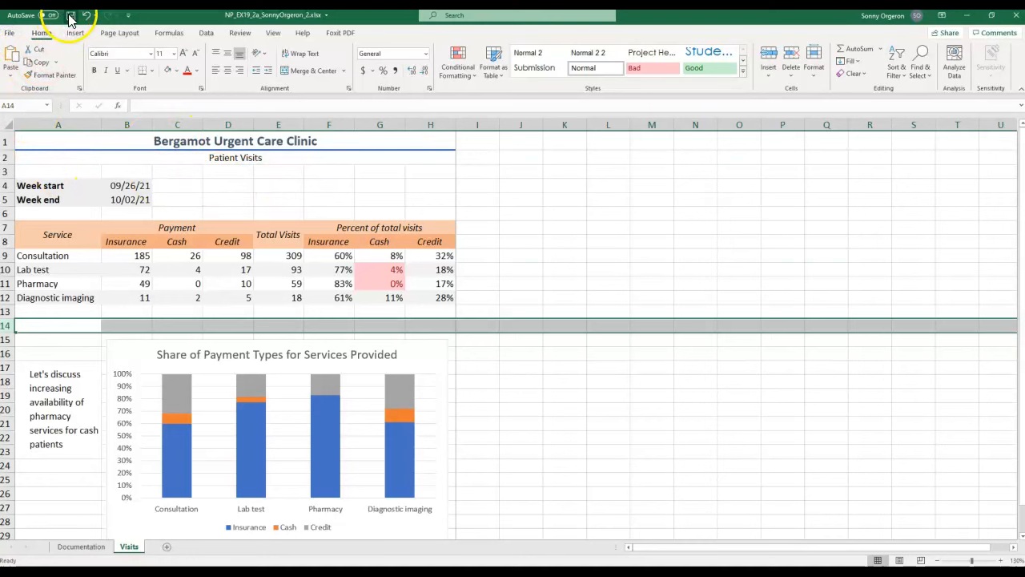
left_click(10, 32)
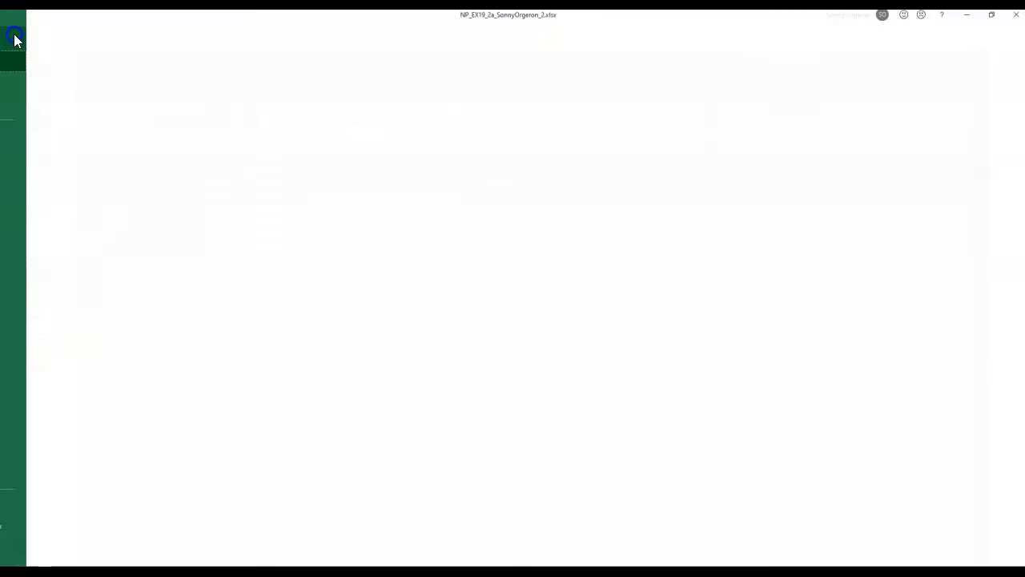
left_click(42, 178)
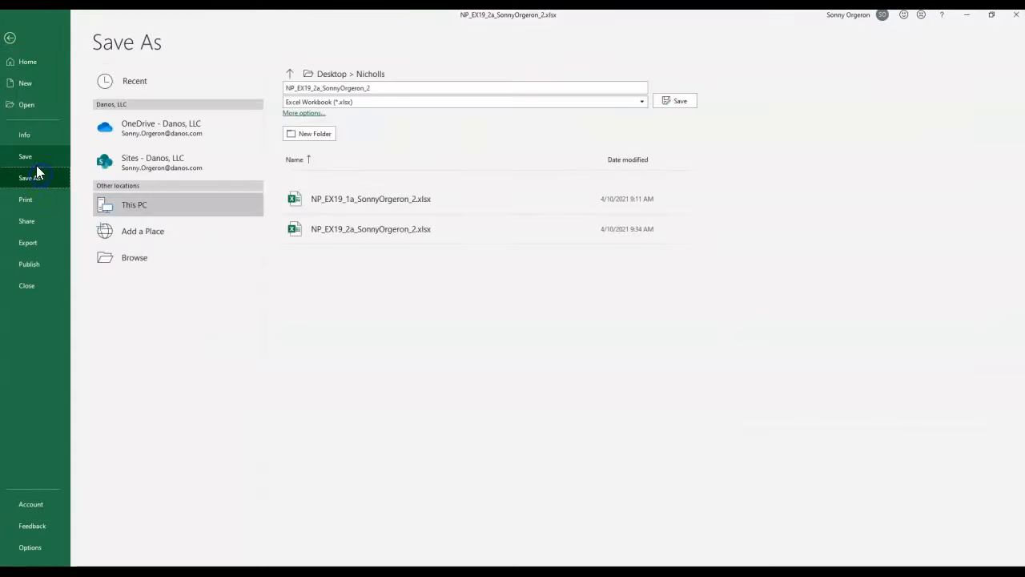
left_click(134, 260)
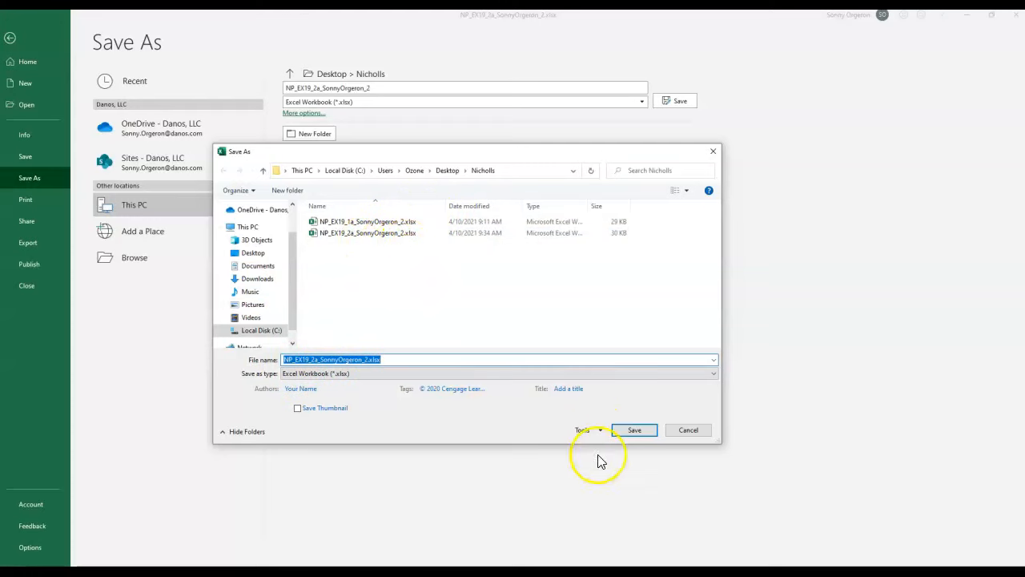
left_click(632, 430)
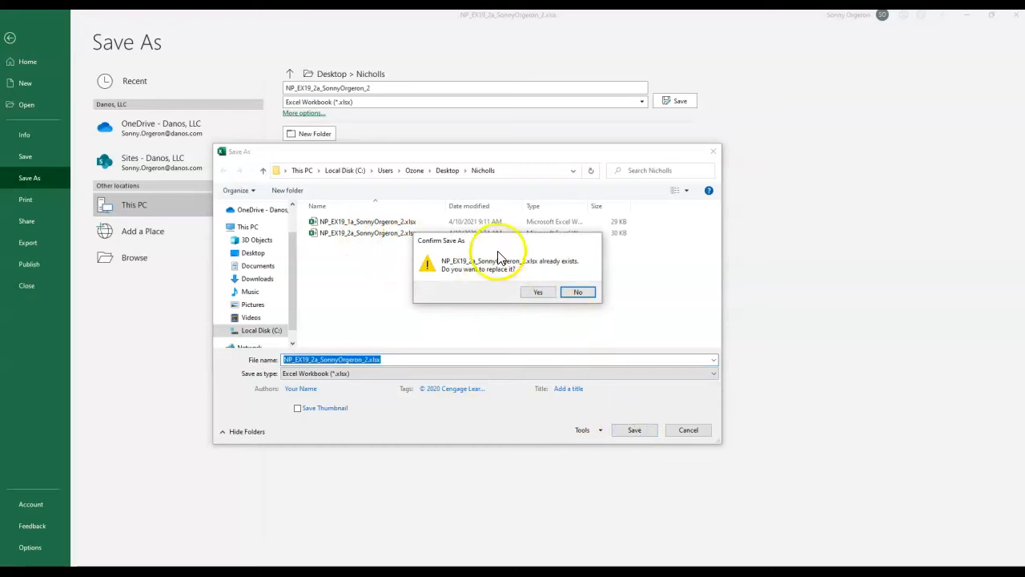
left_click_drag(487, 241, 454, 257)
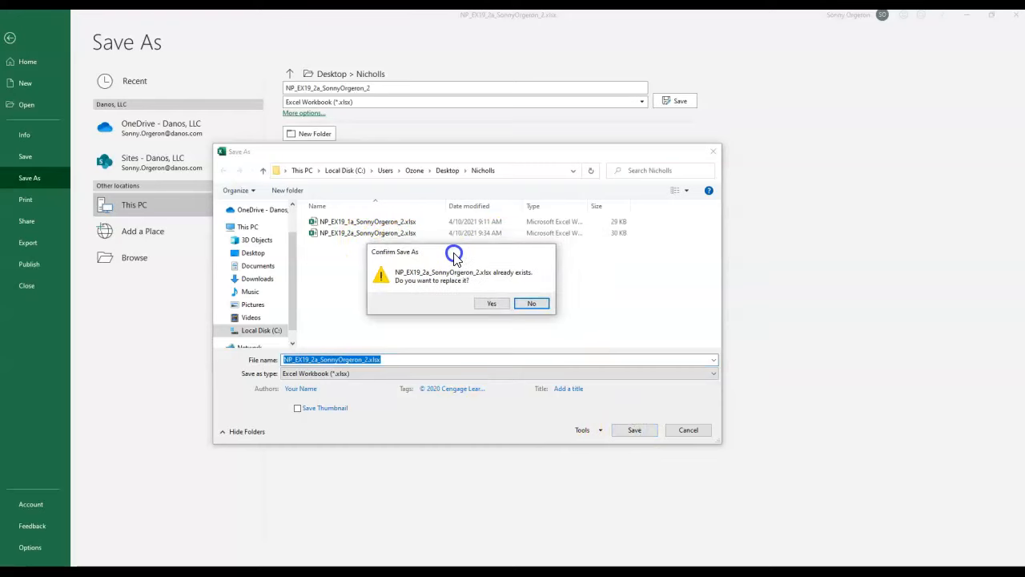
left_click(490, 305)
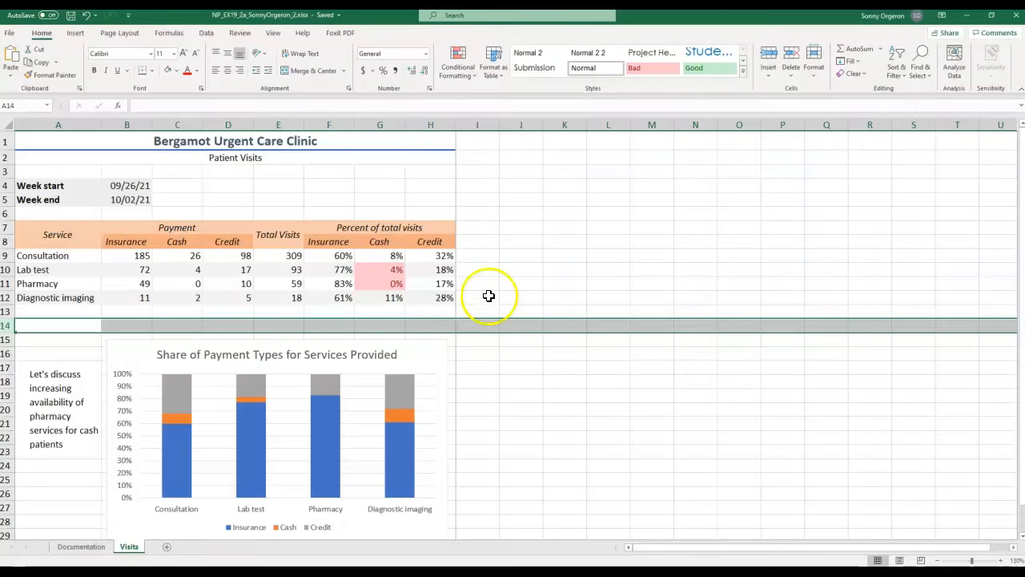
Switch to MindTap in the browser, then upload the saved NP_EX19_2a workbook and submit it for grading
left_click(968, 18)
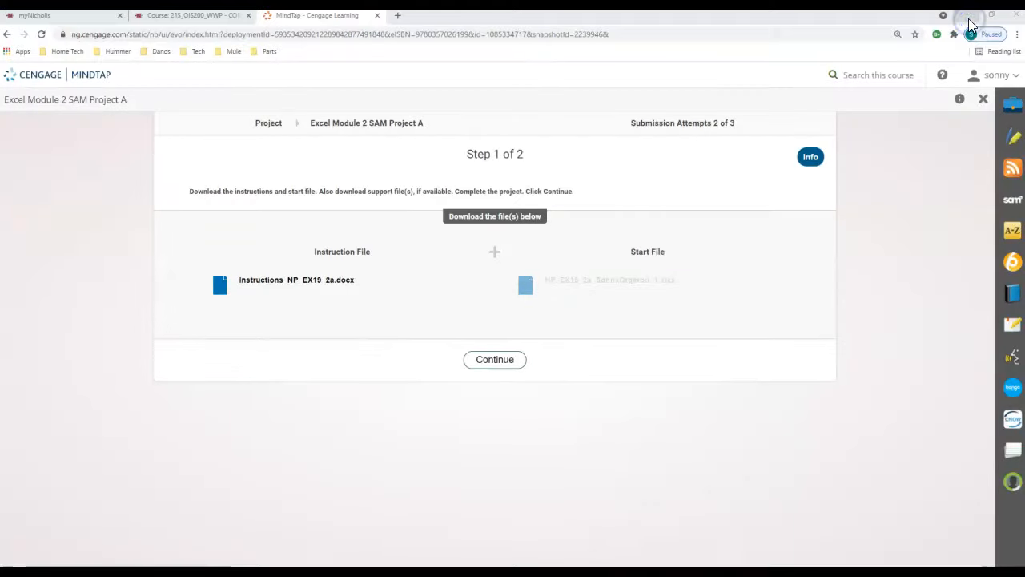
left_click(494, 359)
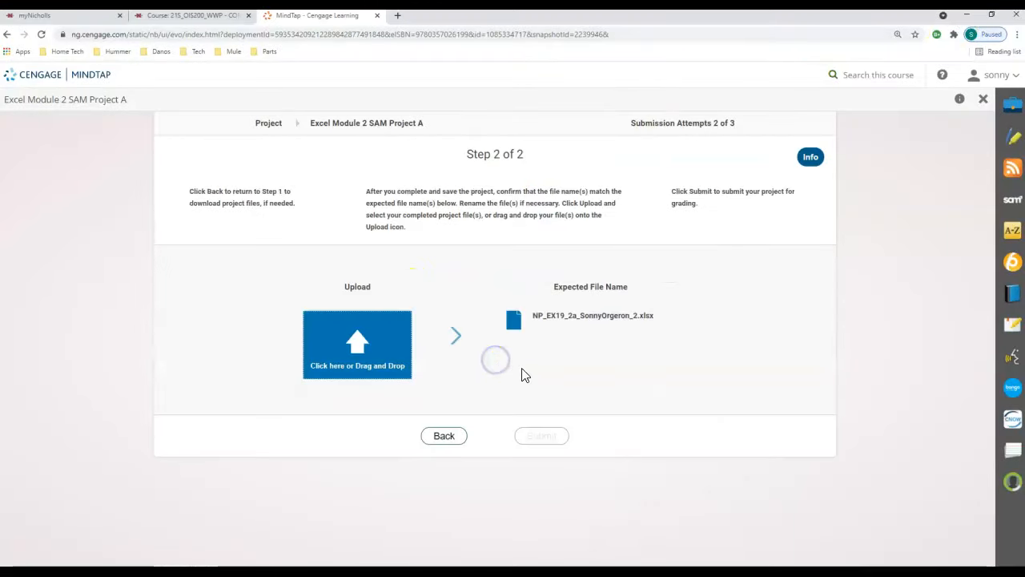
left_click(366, 352)
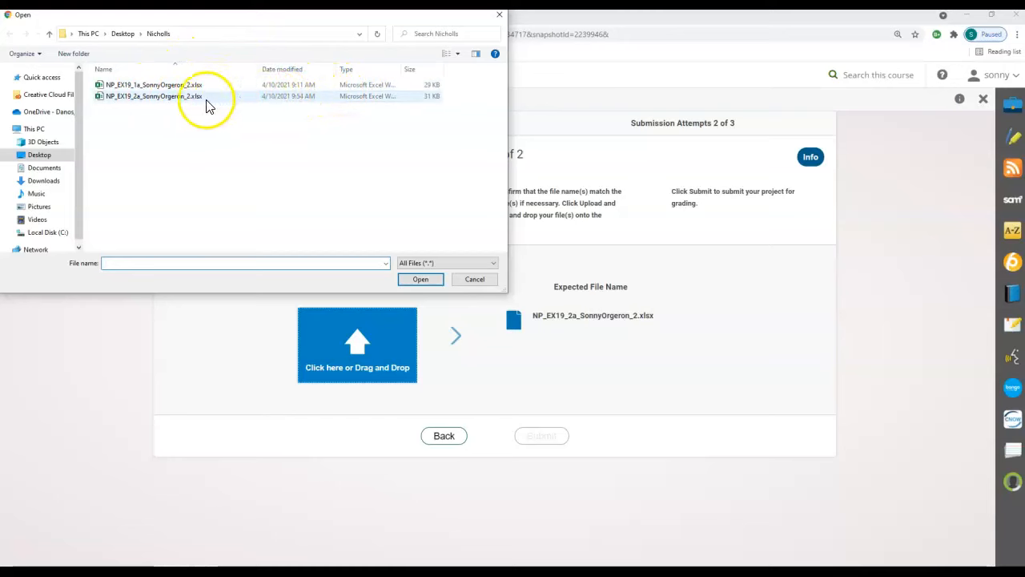
left_click(281, 100)
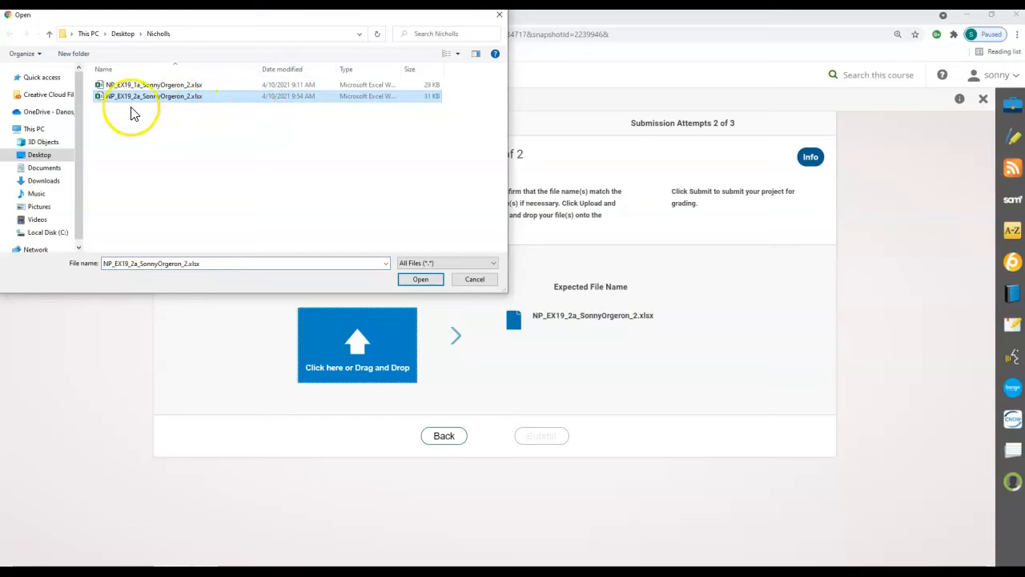
double_click(199, 102)
left_click(537, 437)
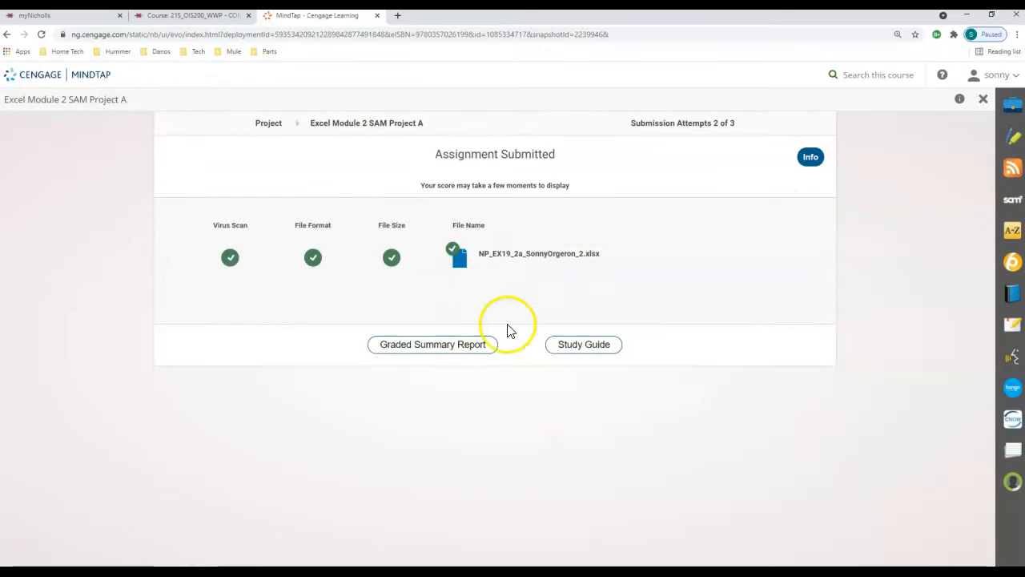
Download the Graded Summary Report for the submission, open it in Excel and review the scored items
left_click(432, 346)
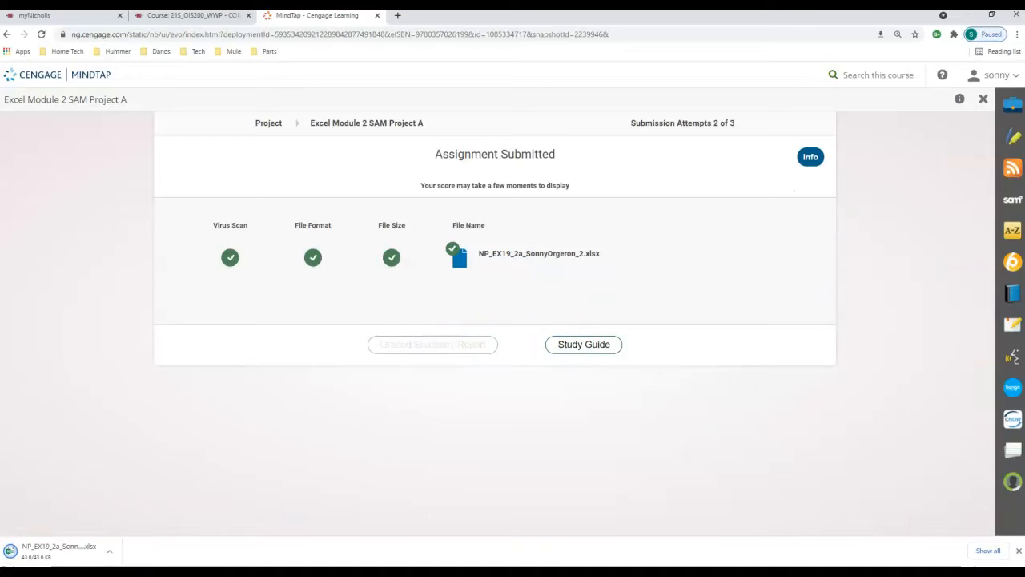
left_click(66, 559)
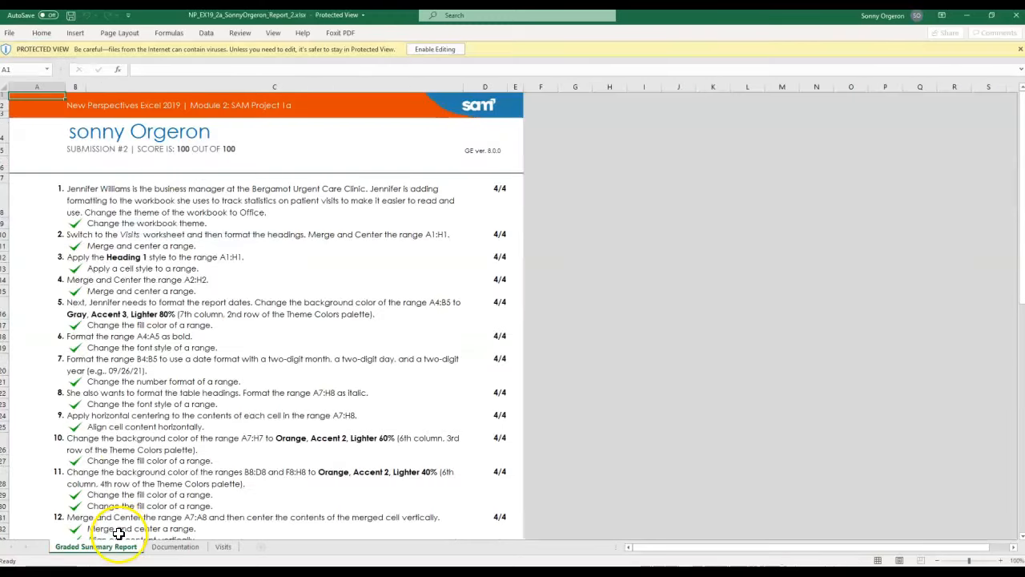
scroll(177, 332, "down", 4)
scroll(177, 331, "down", 3)
scroll(172, 329, "up", 7)
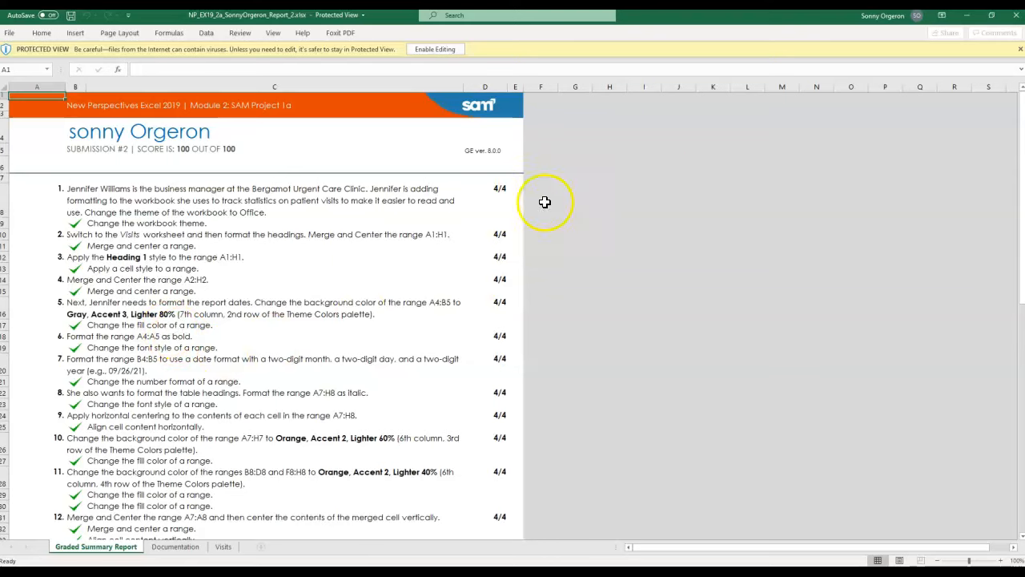